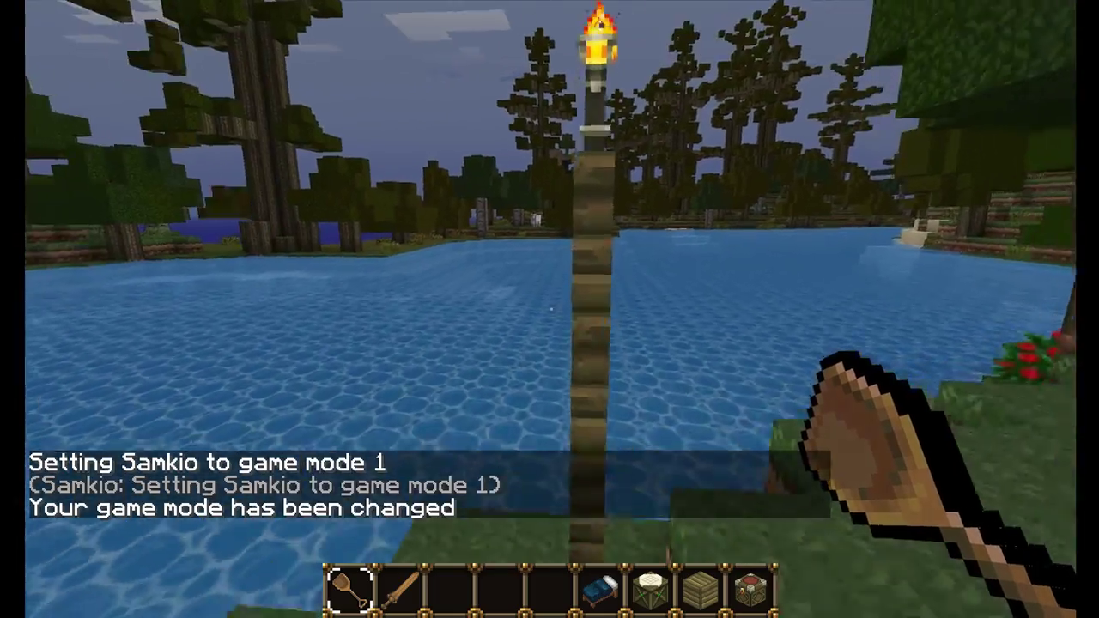
Fly around the lakeside house and examine its walls, the surrounding shoreline and the torch posts around the plot
key(w)
key(space)
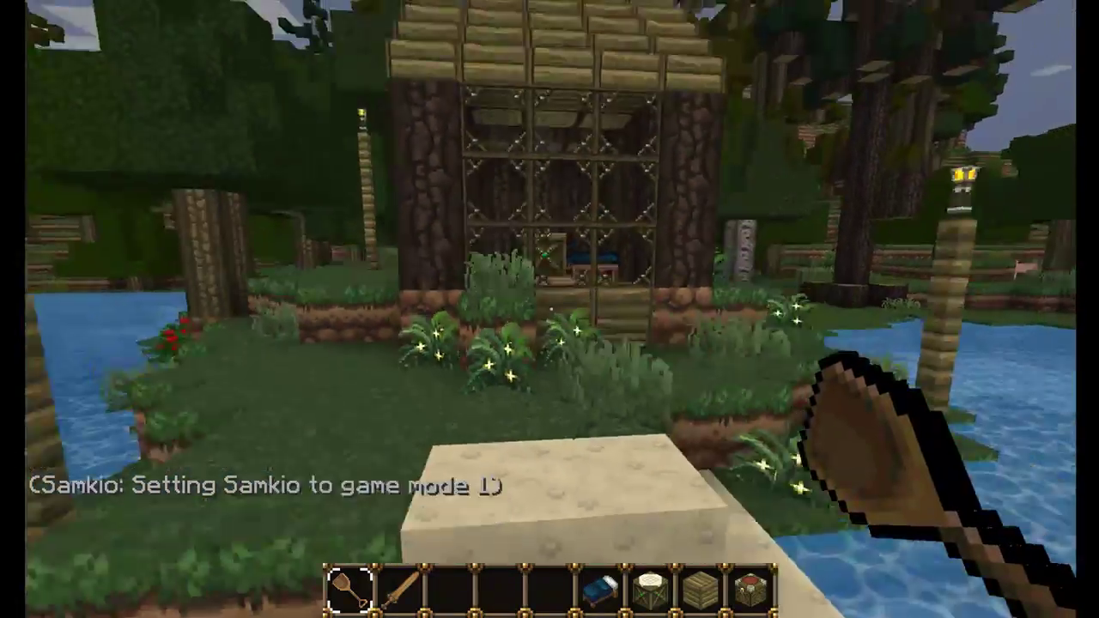
key(space)
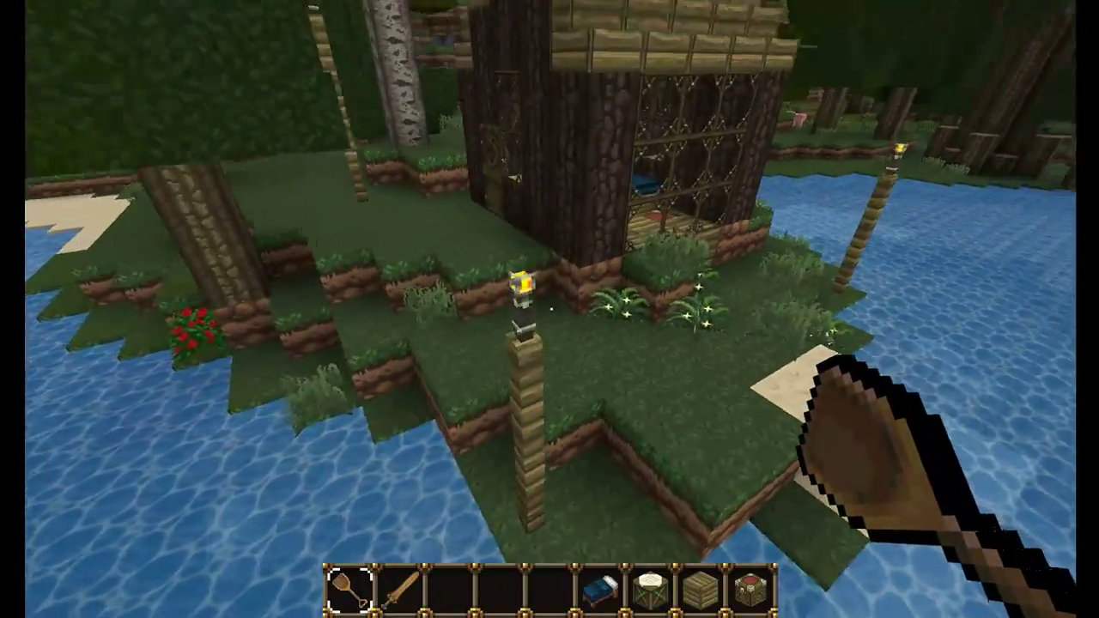
key(s)
key(d)
key(w)
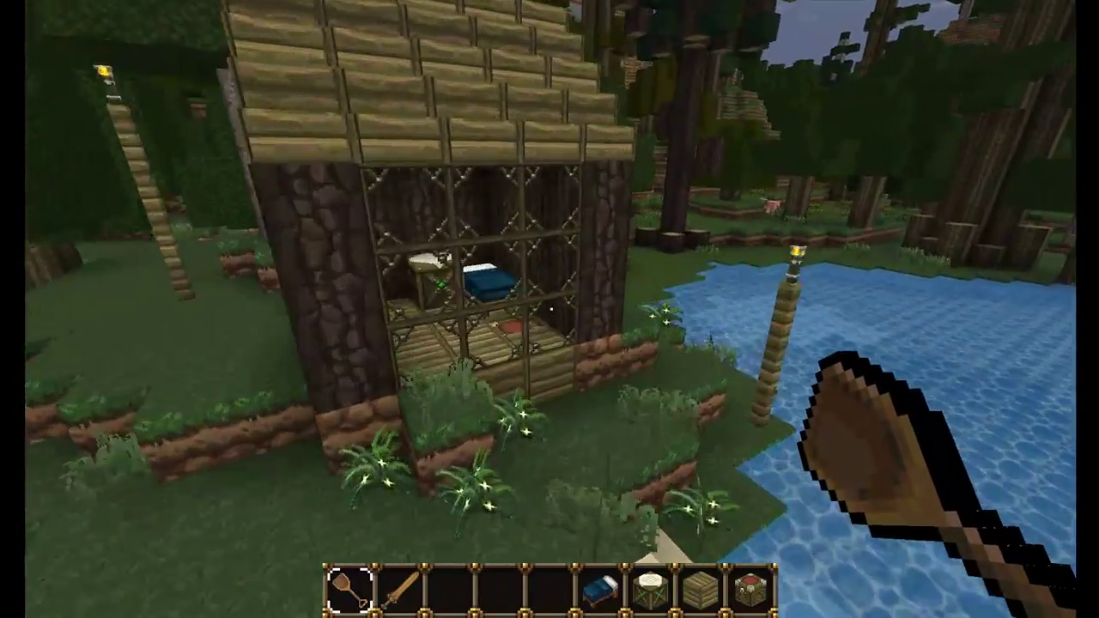
key(w)
key(d)
key(s)
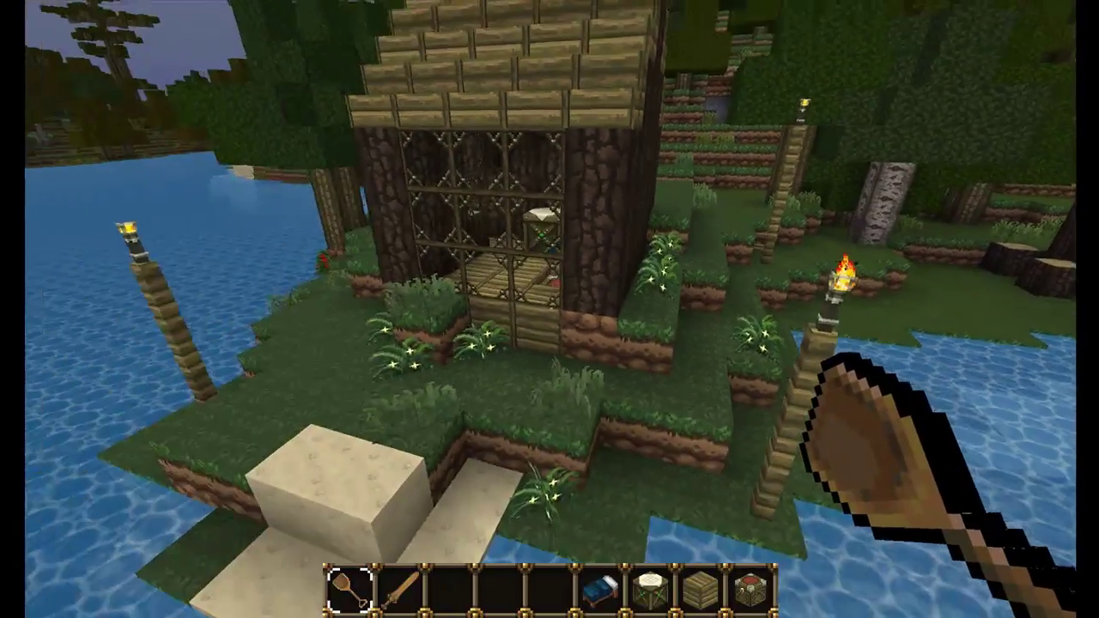
key(s)
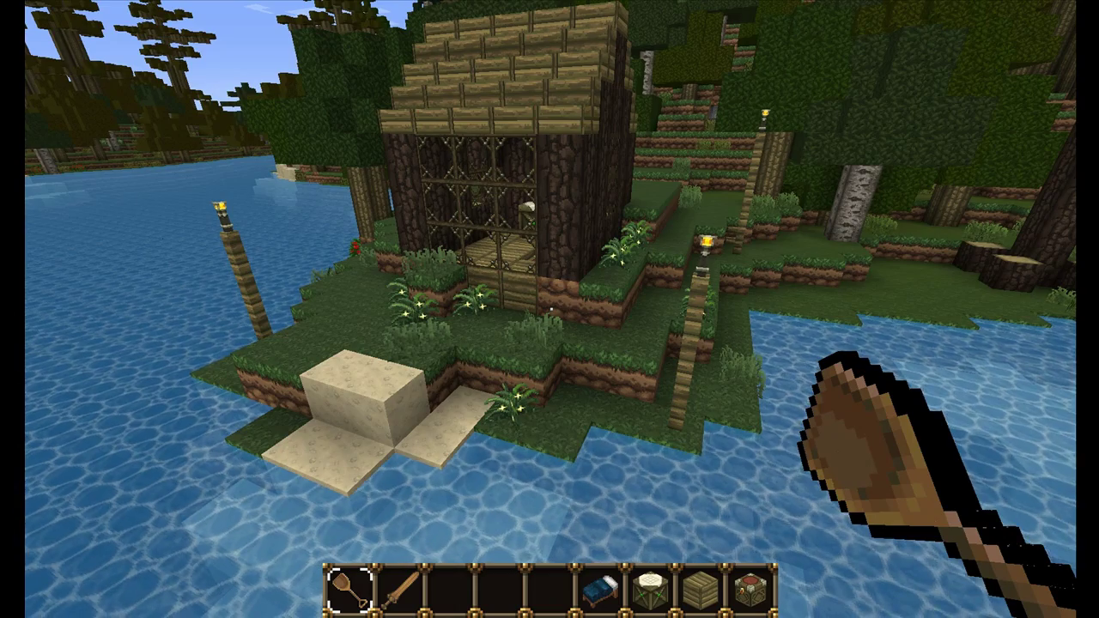
key(w)
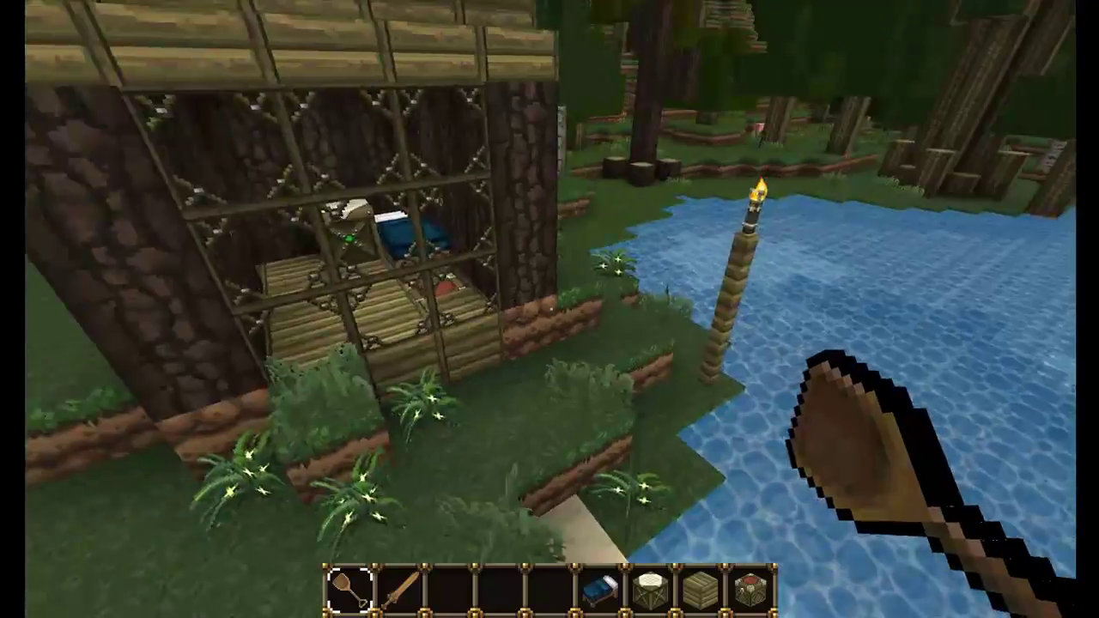
key(s)
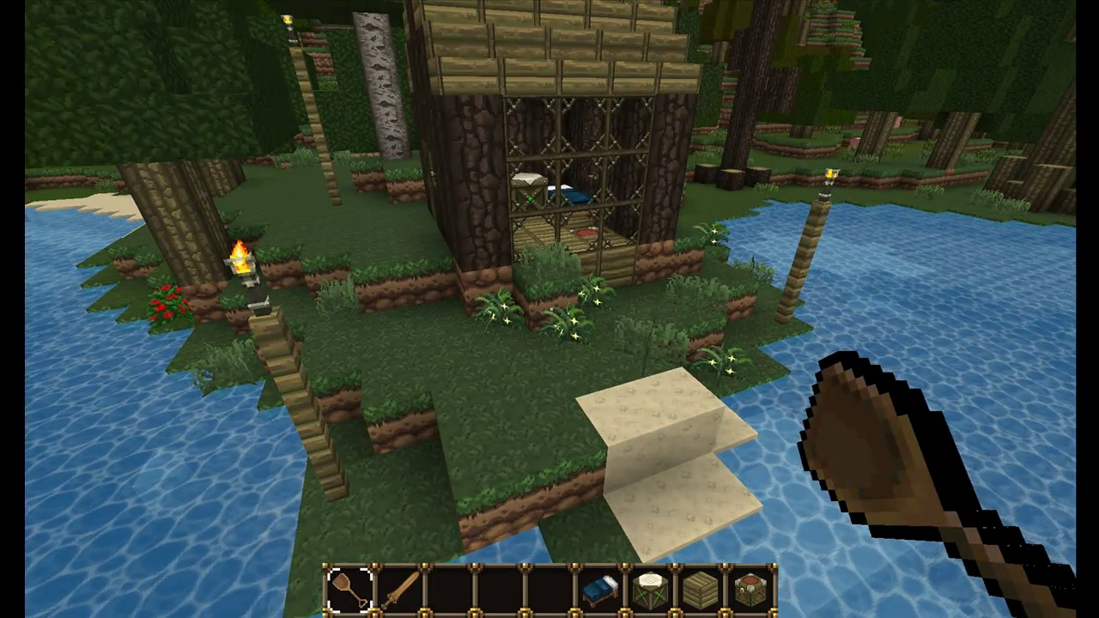
key(d)
key(s)
key(d)
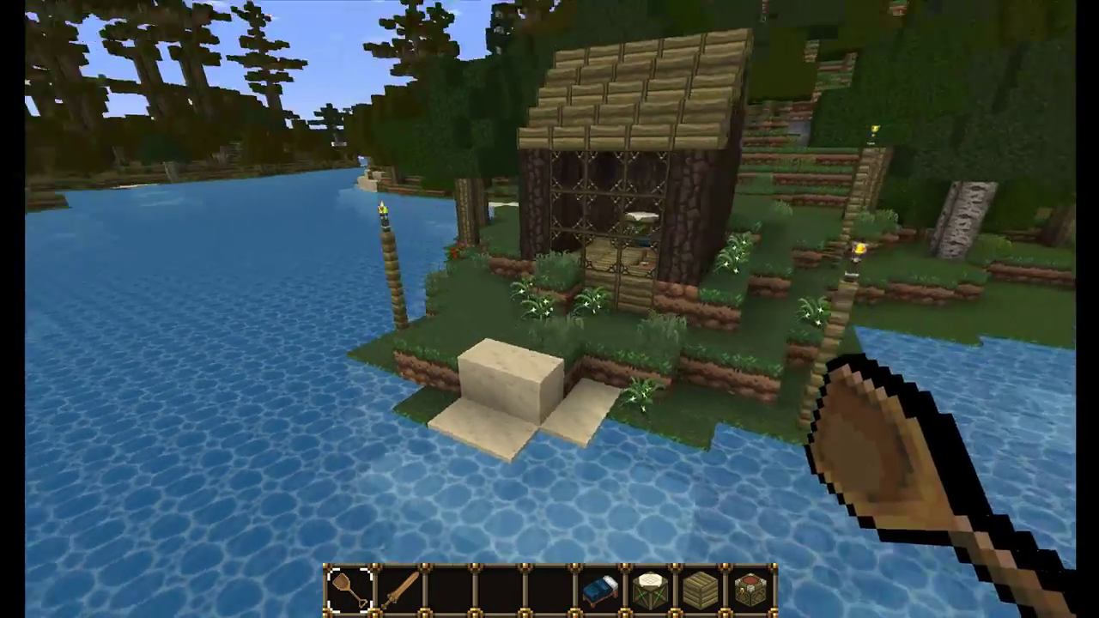
key(w)
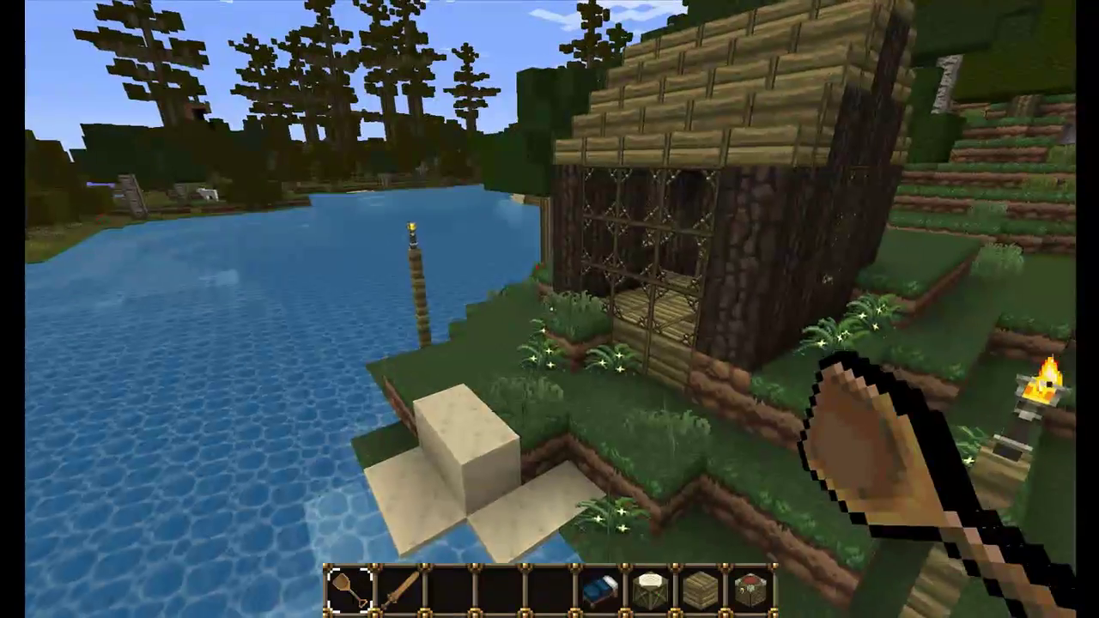
key(d)
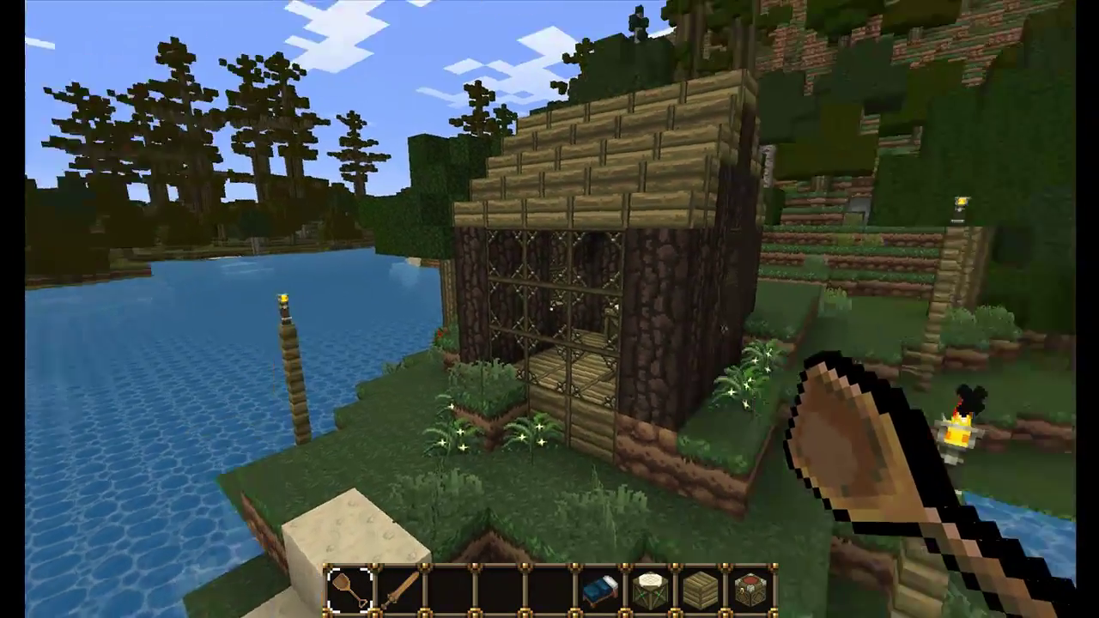
key(a)
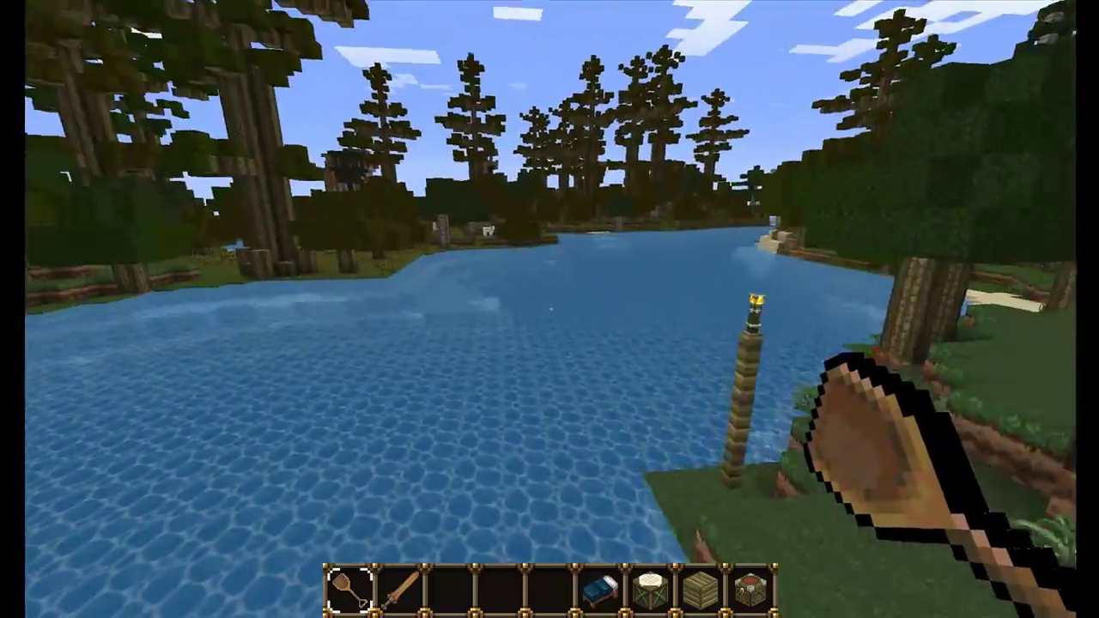
key(w)
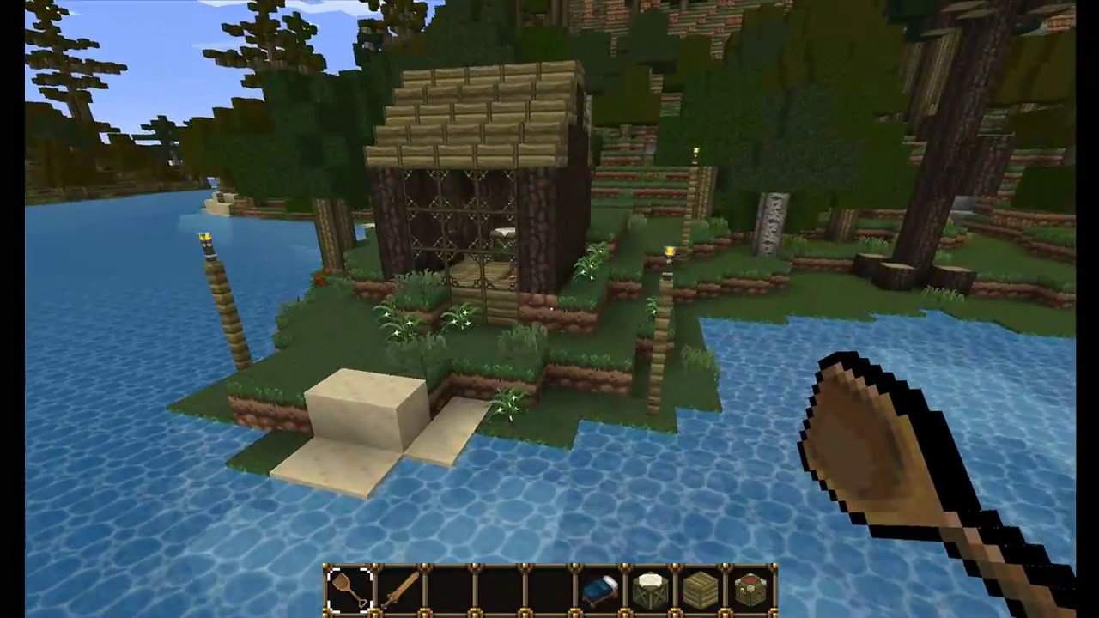
key(a)
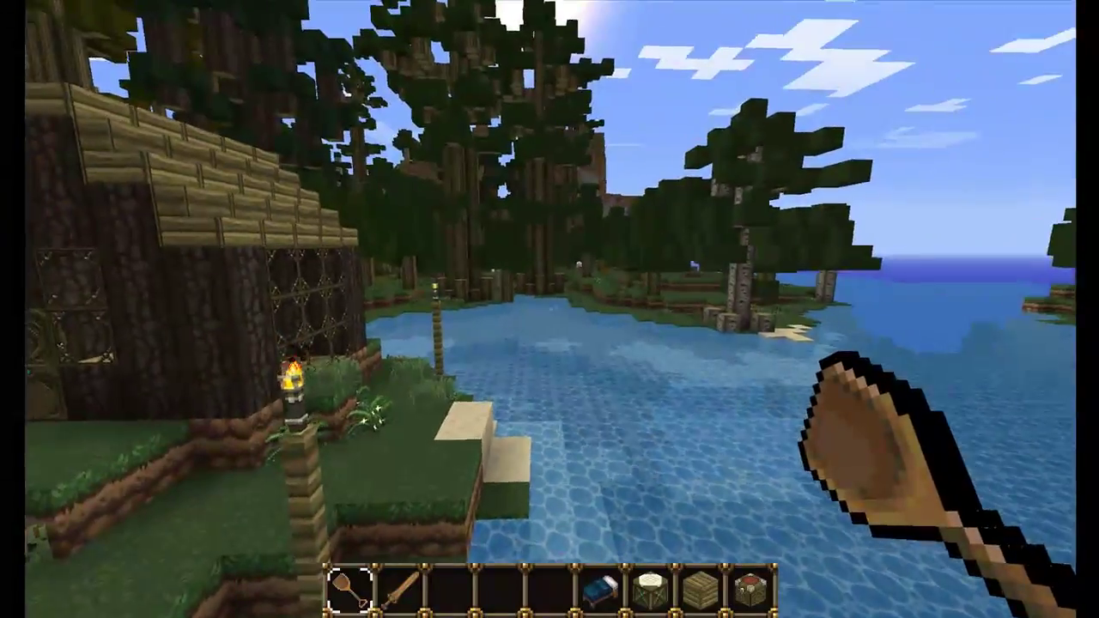
key(w)
key(d)
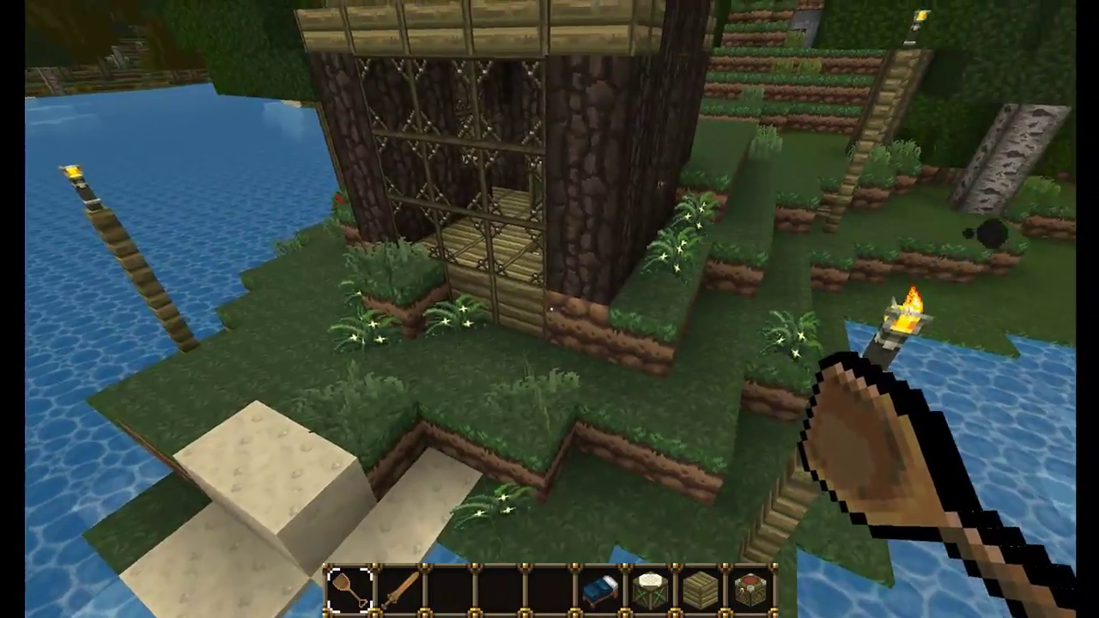
Land in front of the house and run the /izone command to show the plugin's version information
key(w)
key(t)
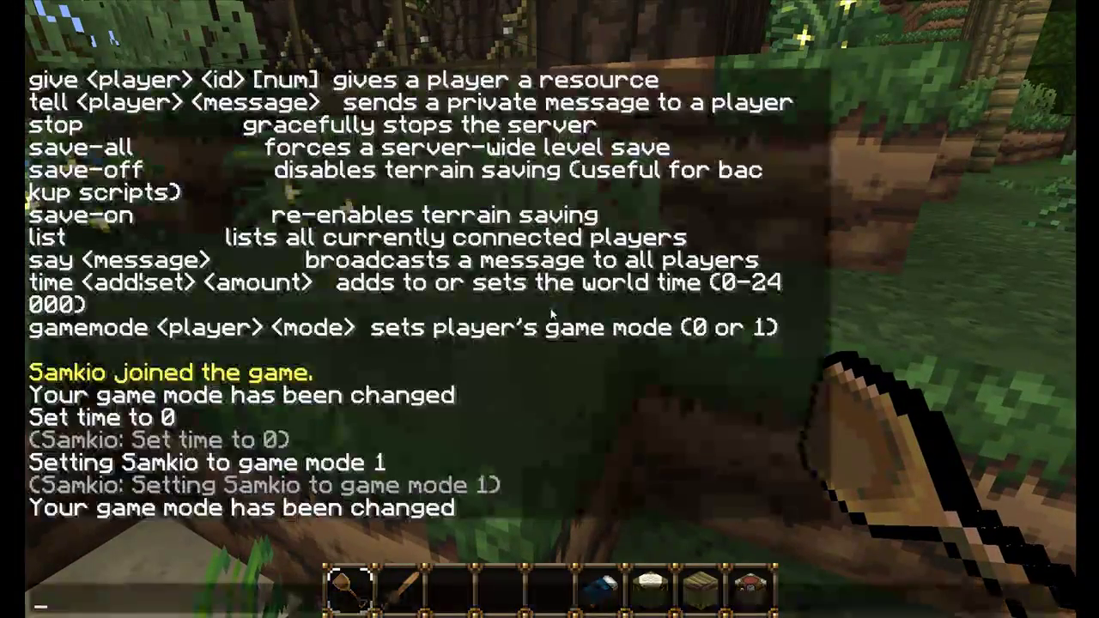
text(/izone)
key(Return)
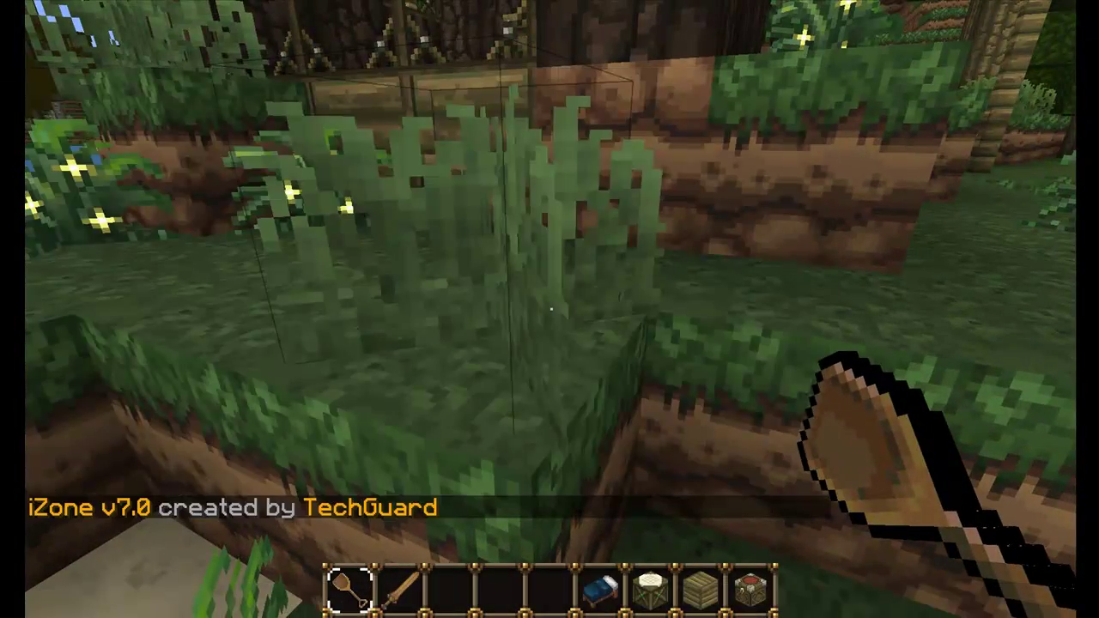
Run /zmod to show the zone commands, and review the list in the chat history
key(w)
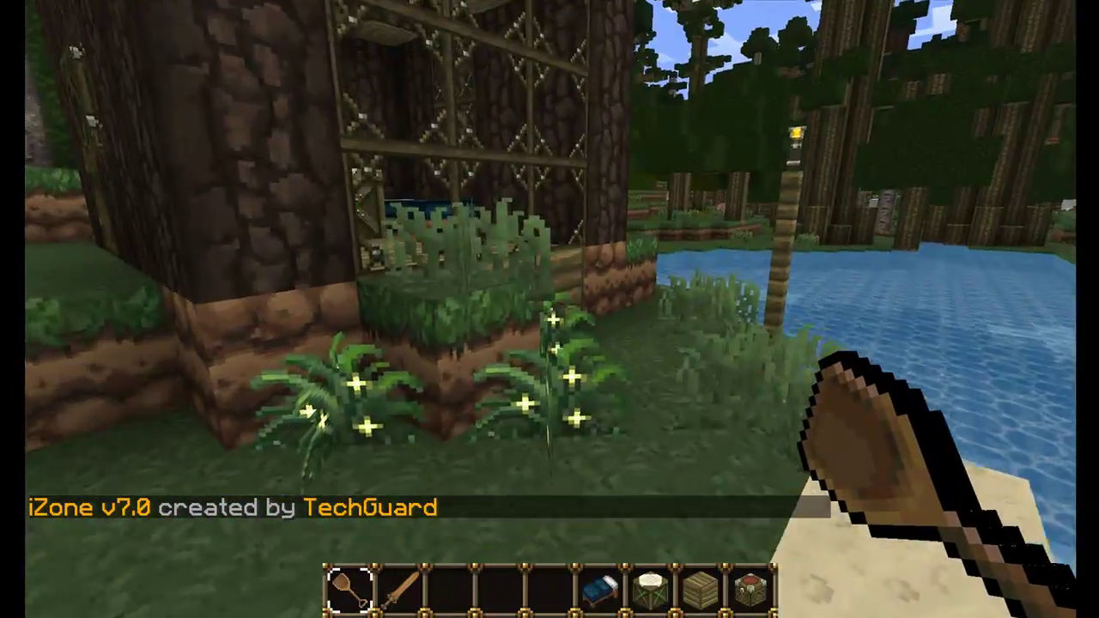
key(slash)
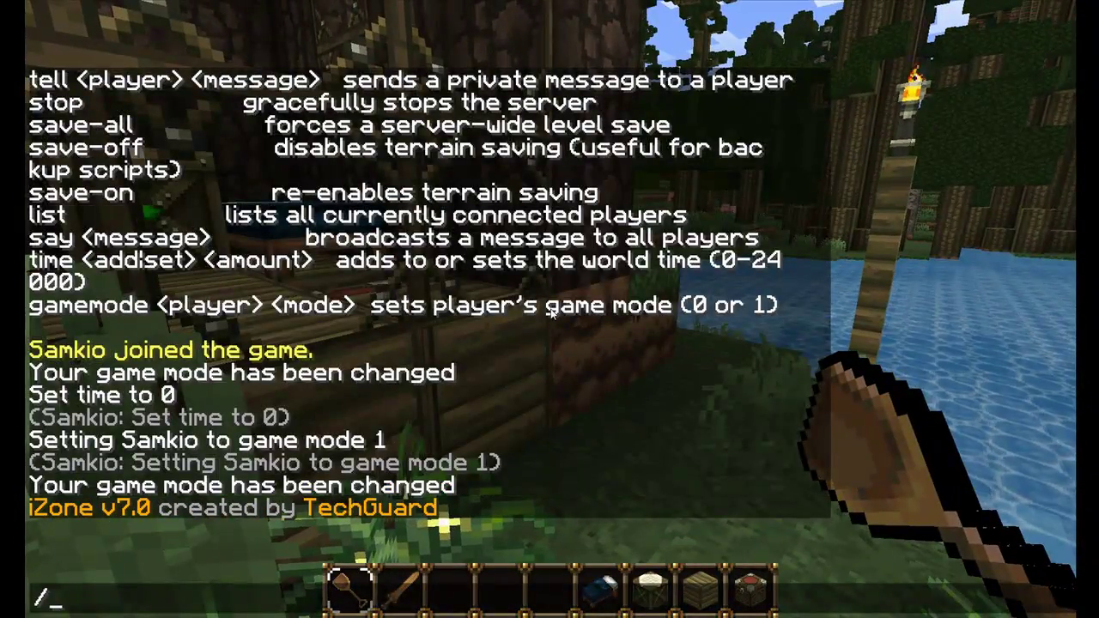
text(zmod)
key(Return)
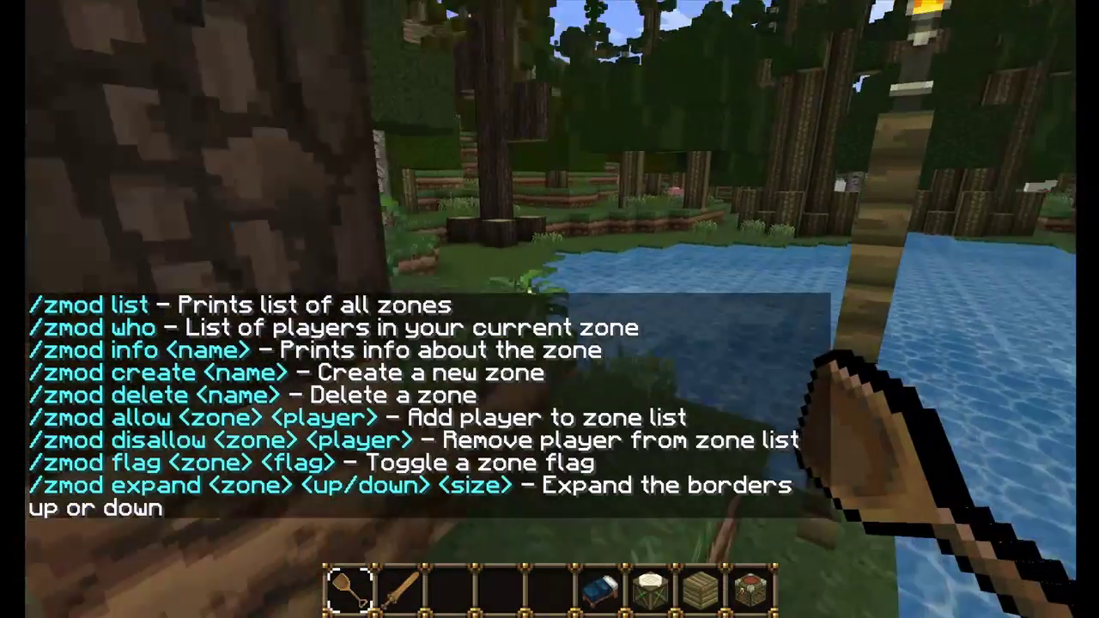
key(t)
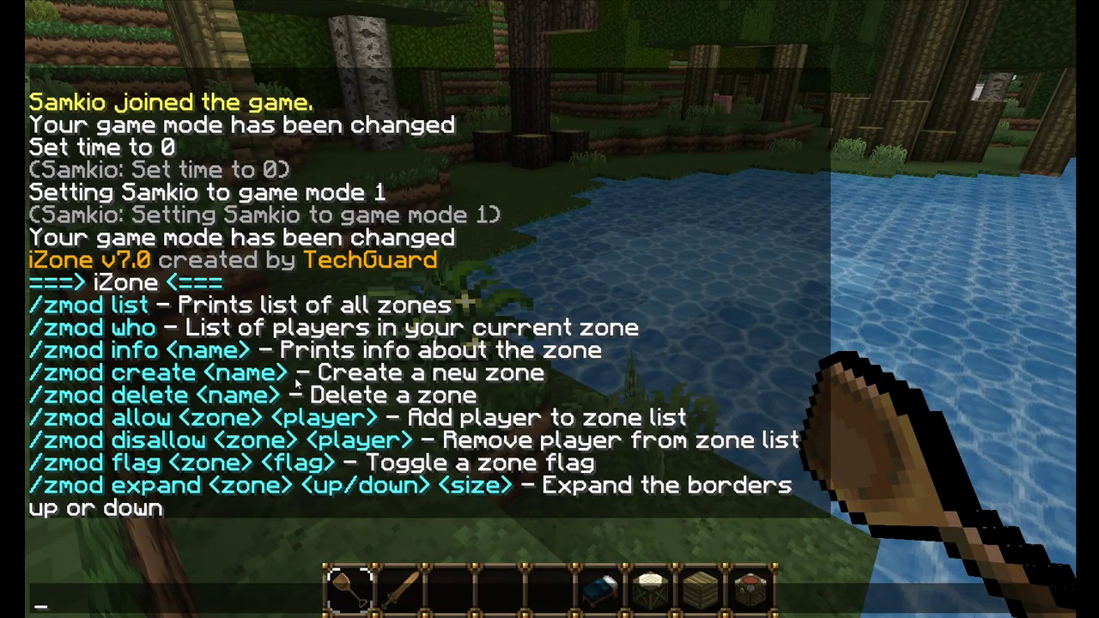
key(Escape)
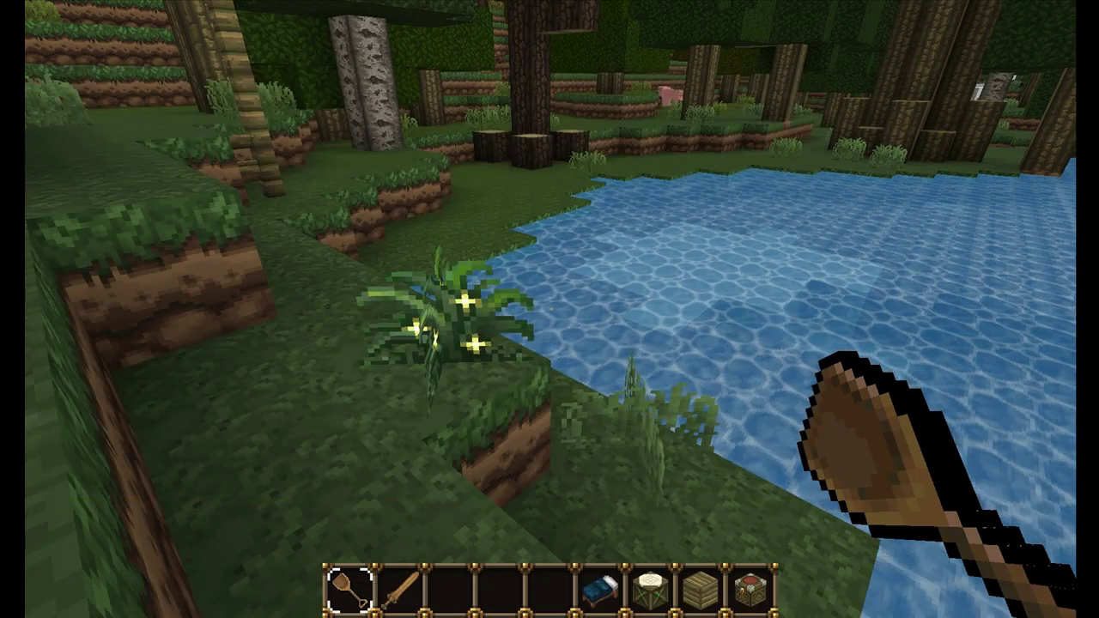
Set the zone's first position at (-181,60,-197), under the water by the shore near the house
key(w)
key(w)
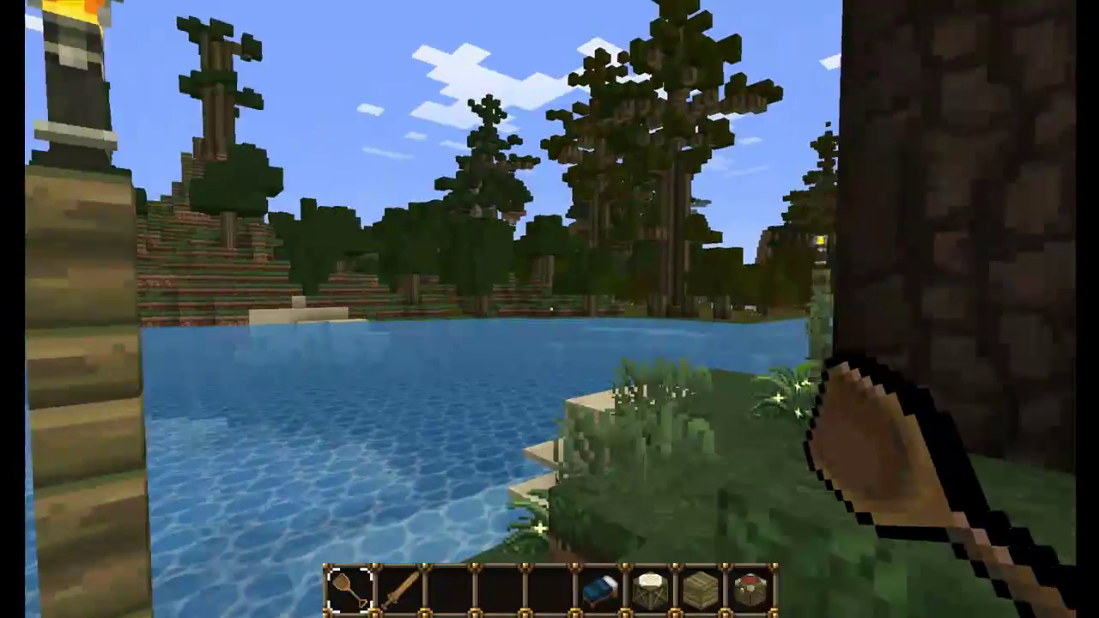
key(space)
key(w)
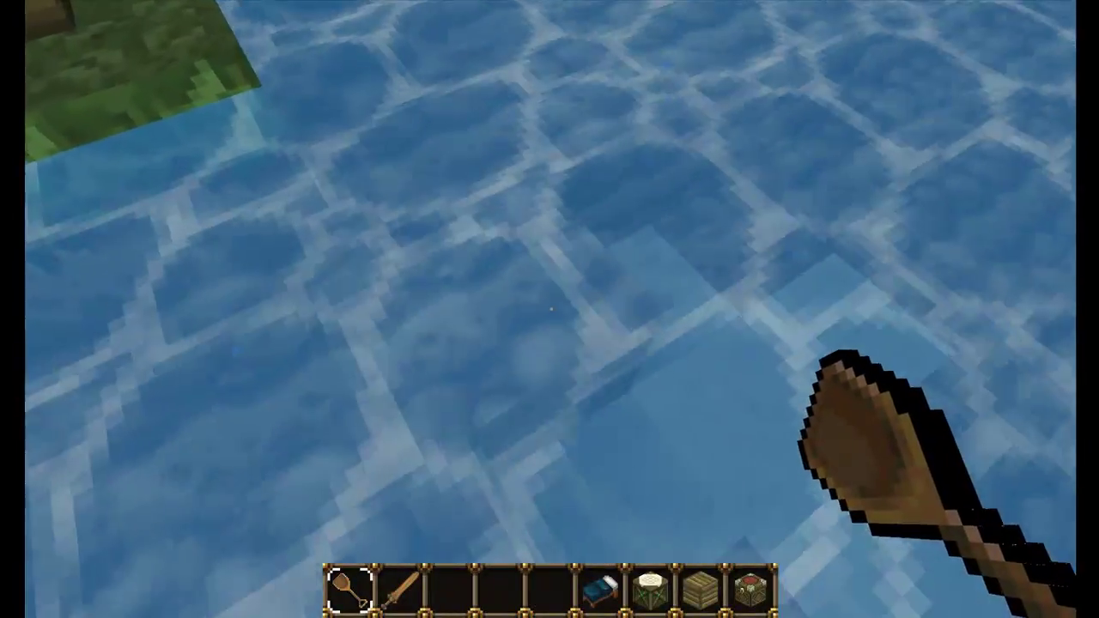
key(w)
key(space)
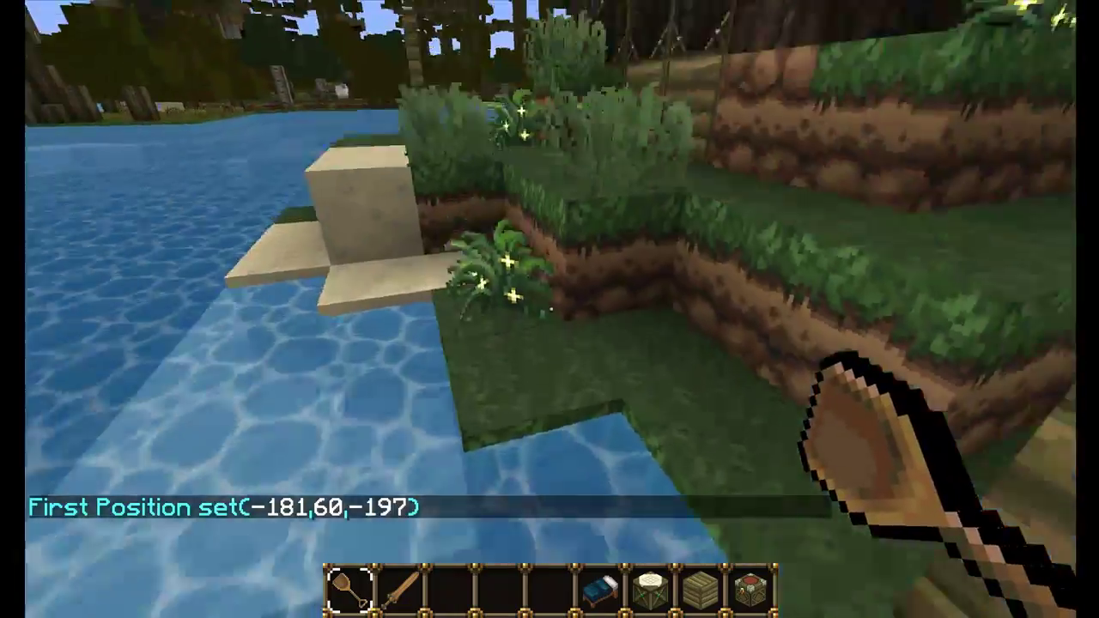
Set the zone's second position at (-192,70,-206), high in the tree foliage at the opposite corner of the house plot
key(w)
key(space)
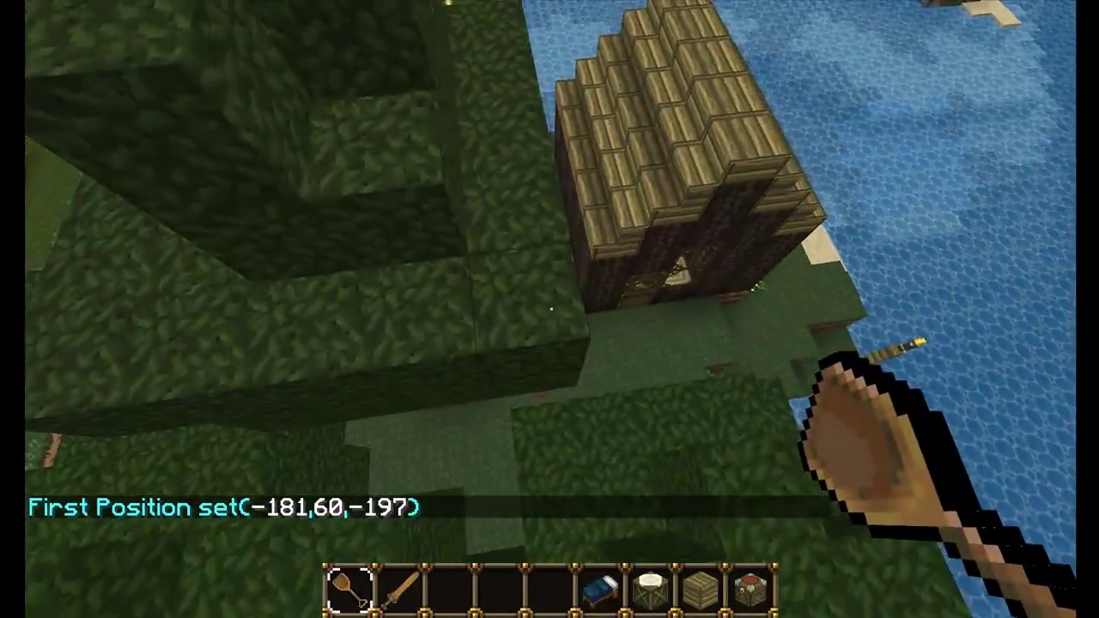
right_click(549, 309)
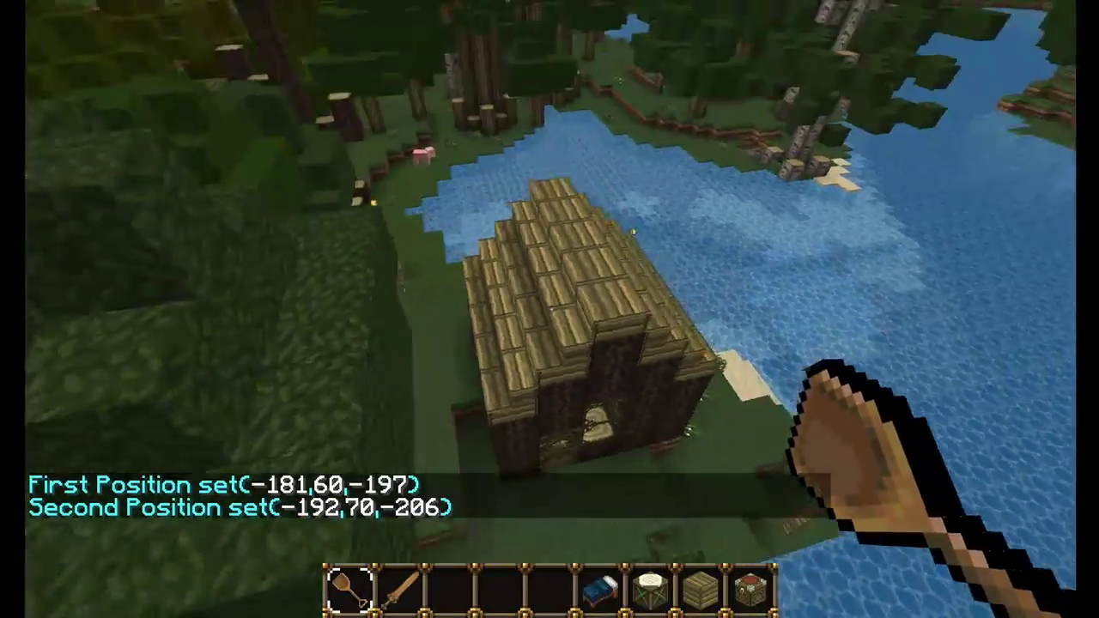
Create a zone named House from the two selected positions with /zmod create House
key(s)
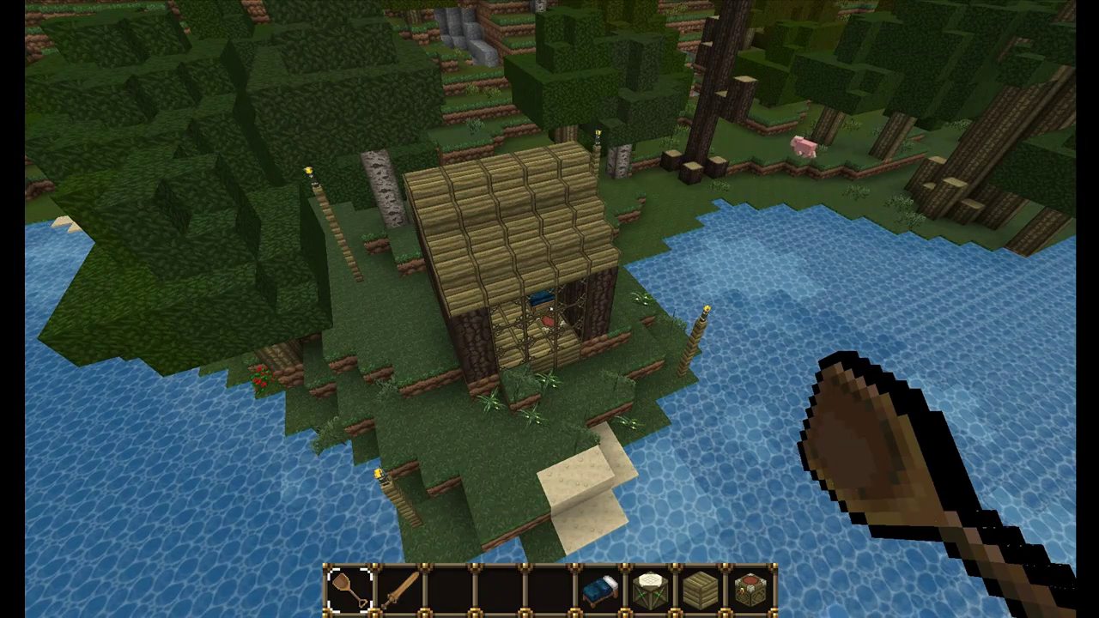
key(slash)
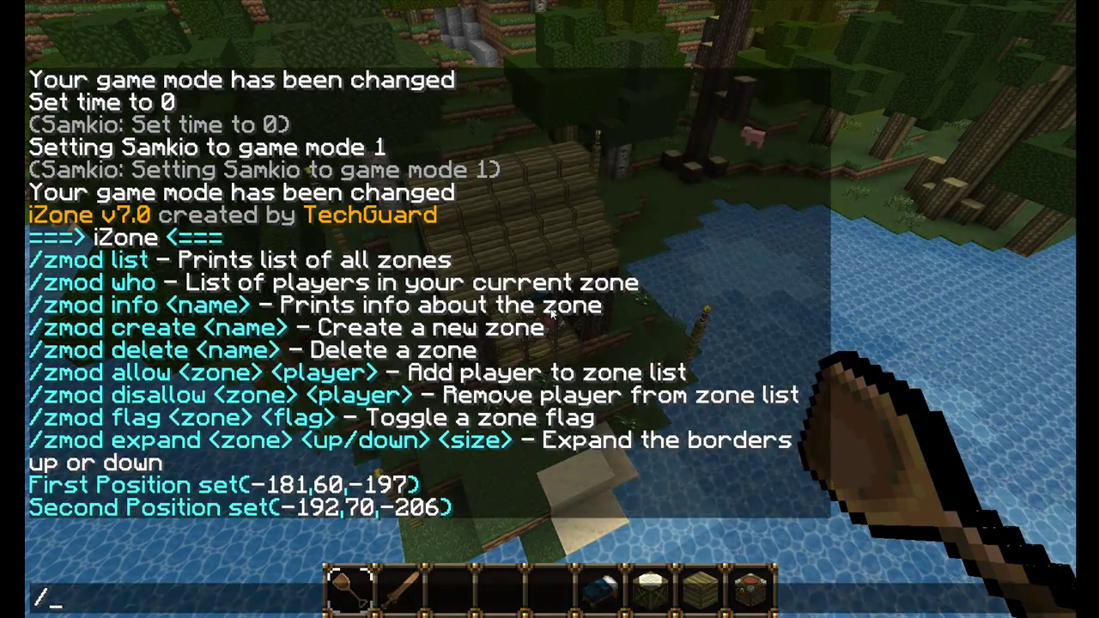
text(z)
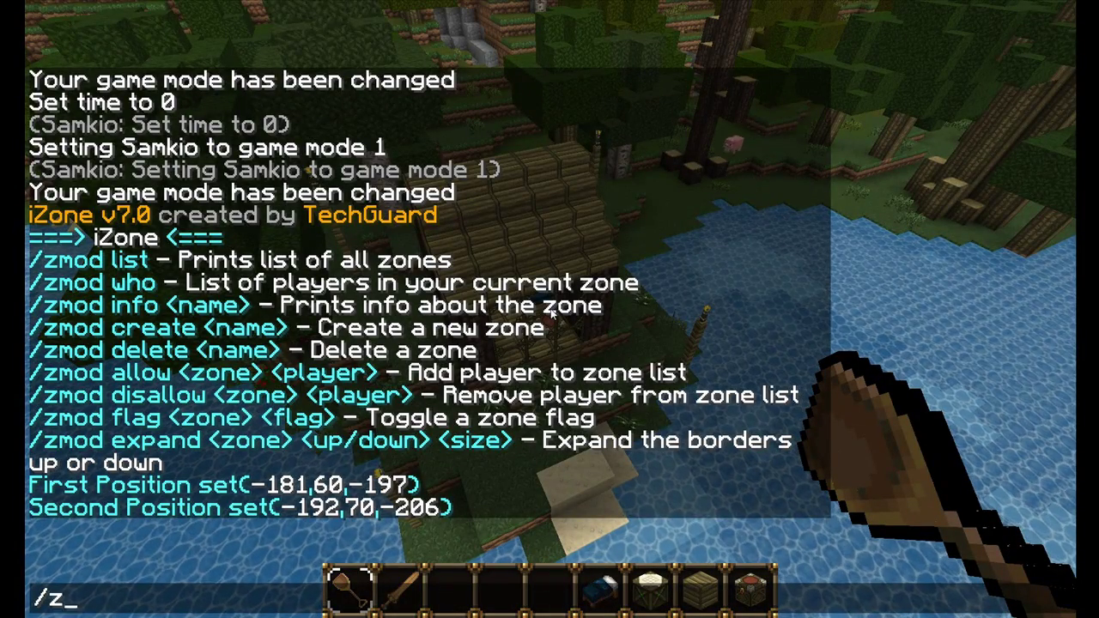
text(mod create House)
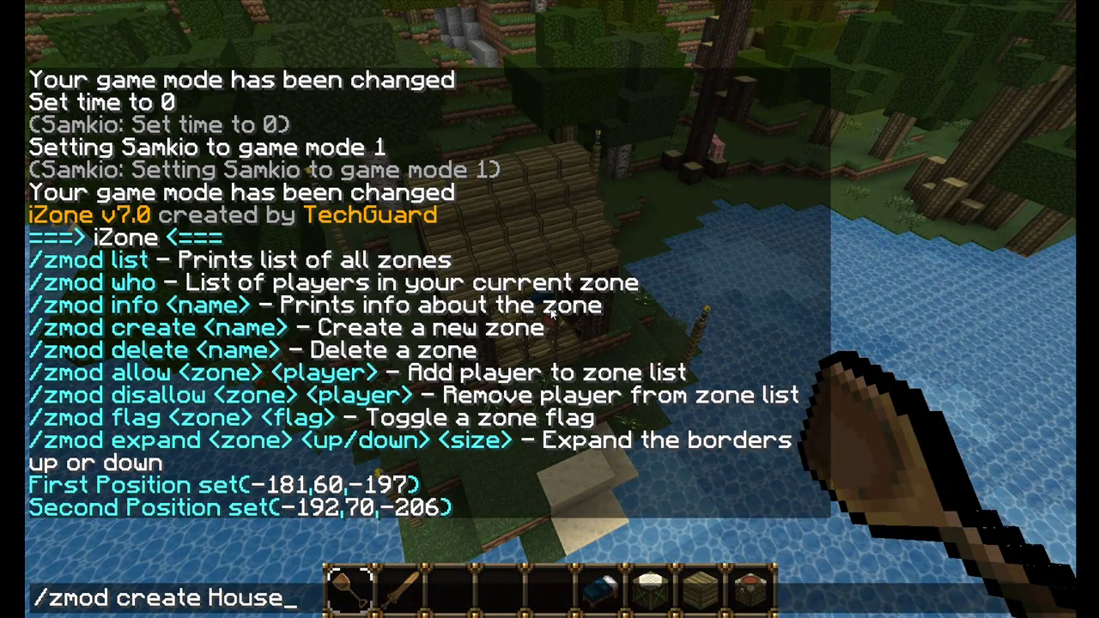
key(Return)
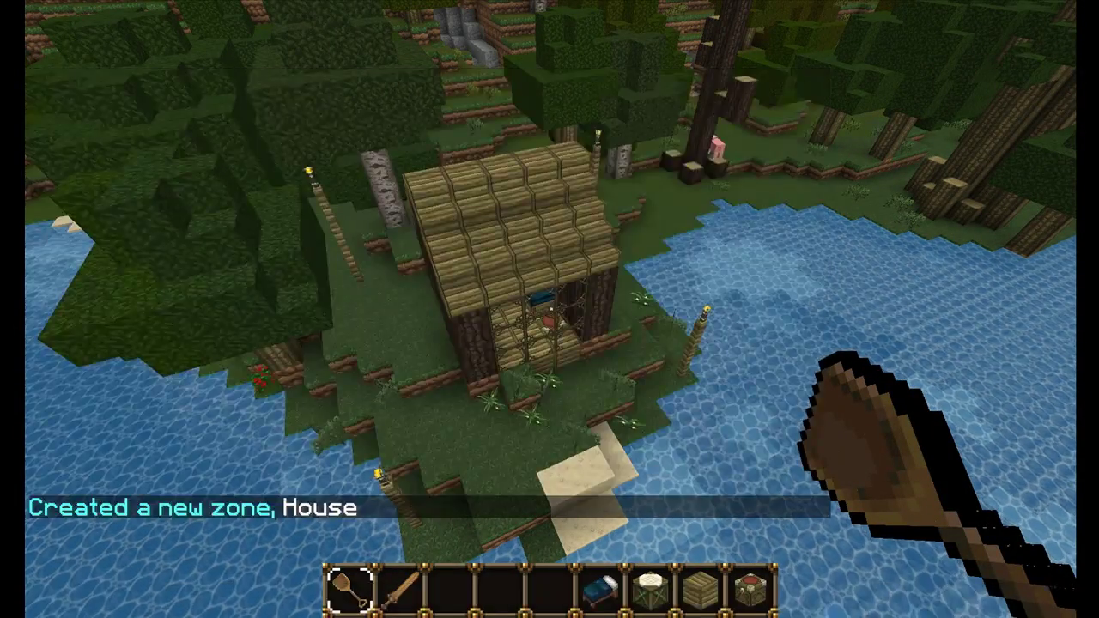
List all existing zones with /zmod list
key(w)
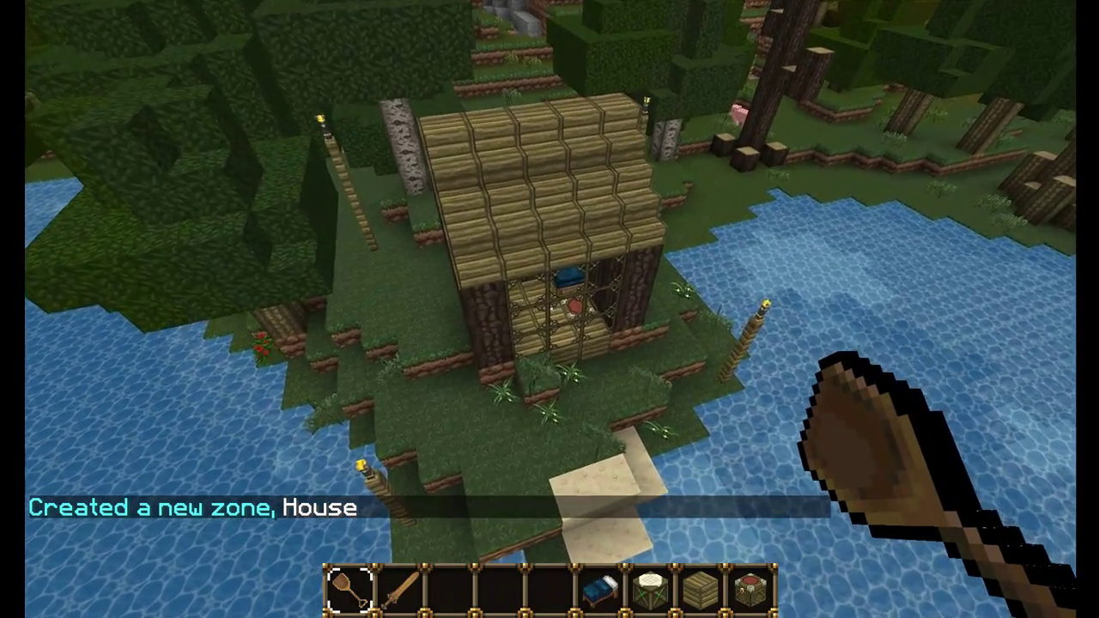
key(t)
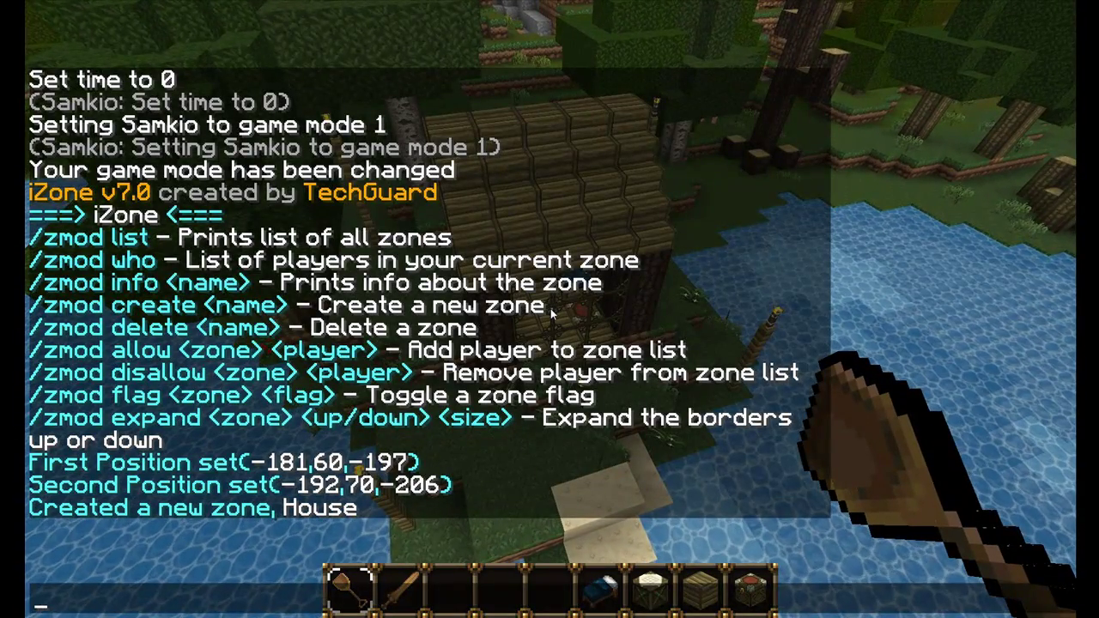
text(/)
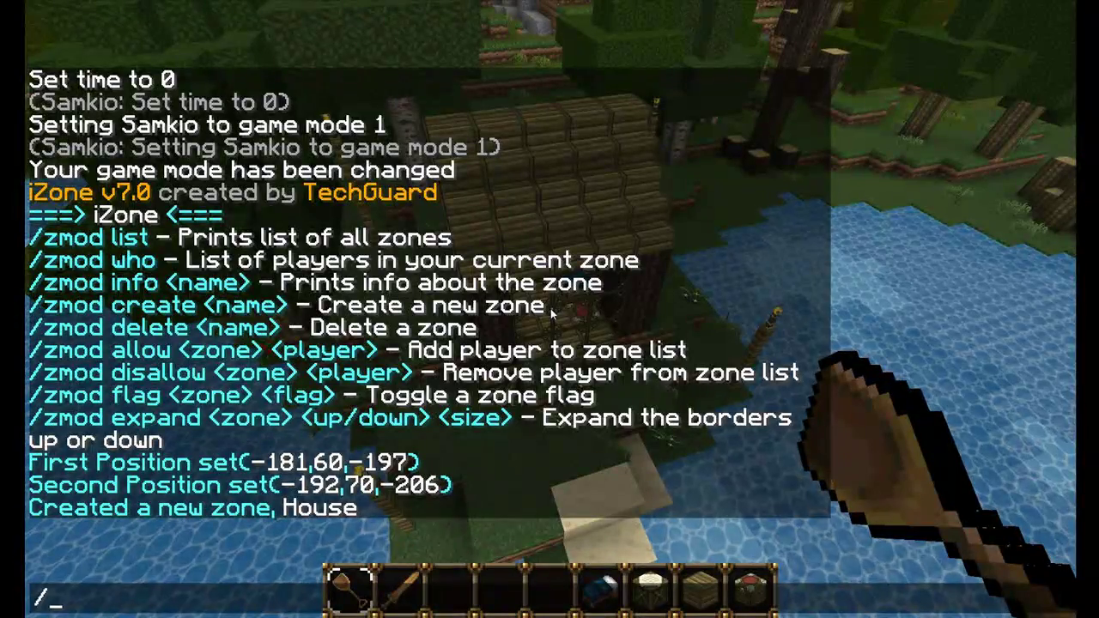
text(zmod list)
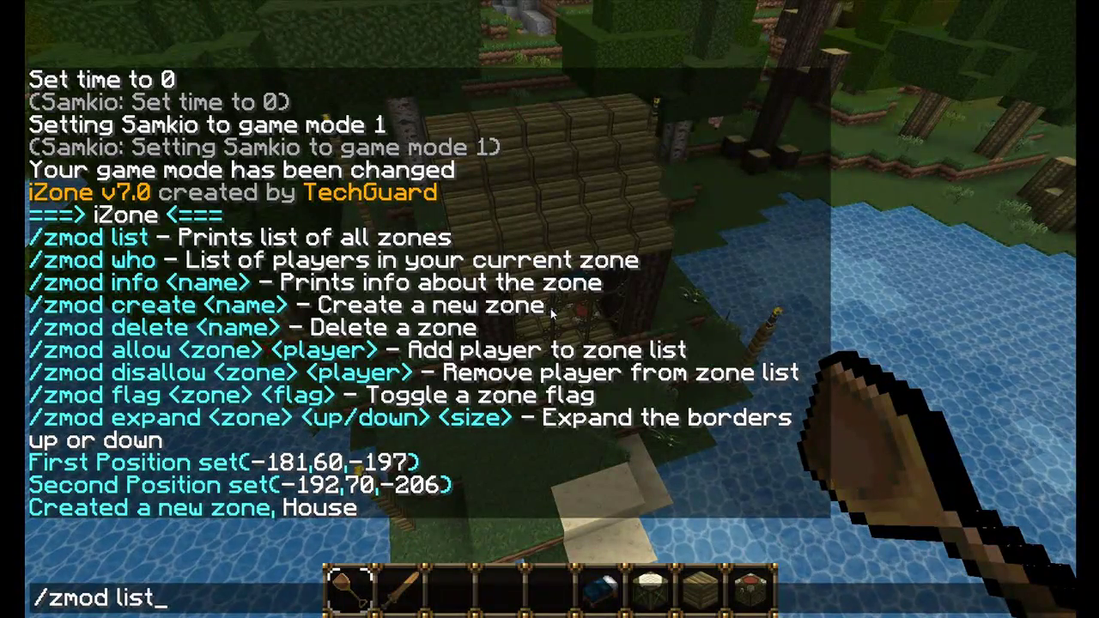
key(Return)
Walk around the house and examine the plot enclosed by the four torch posts
key(w)
key(w)
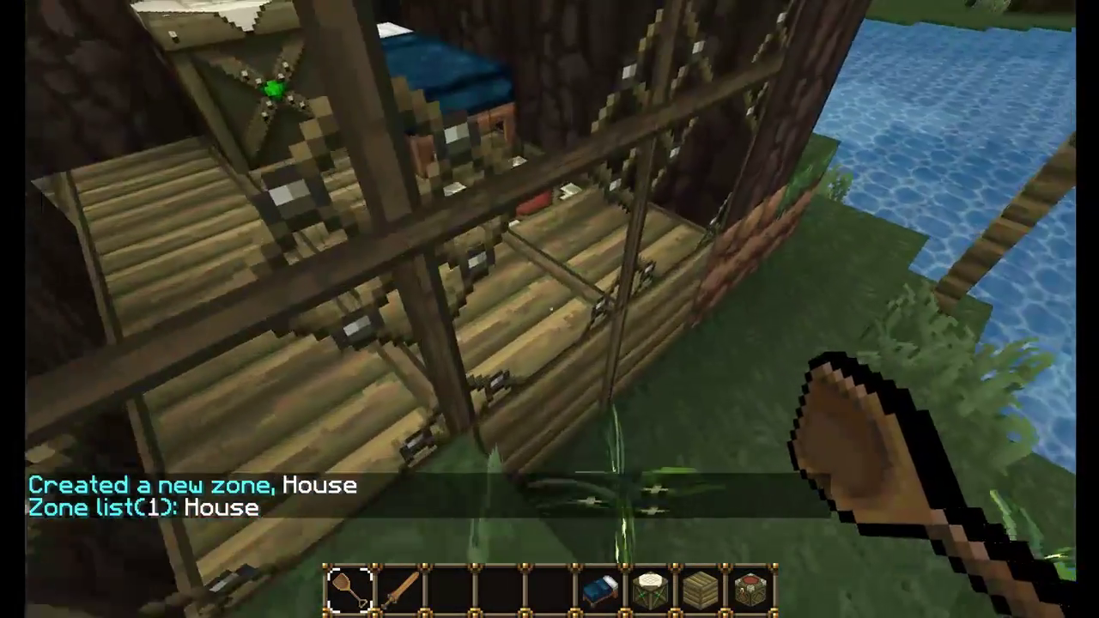
key(w)
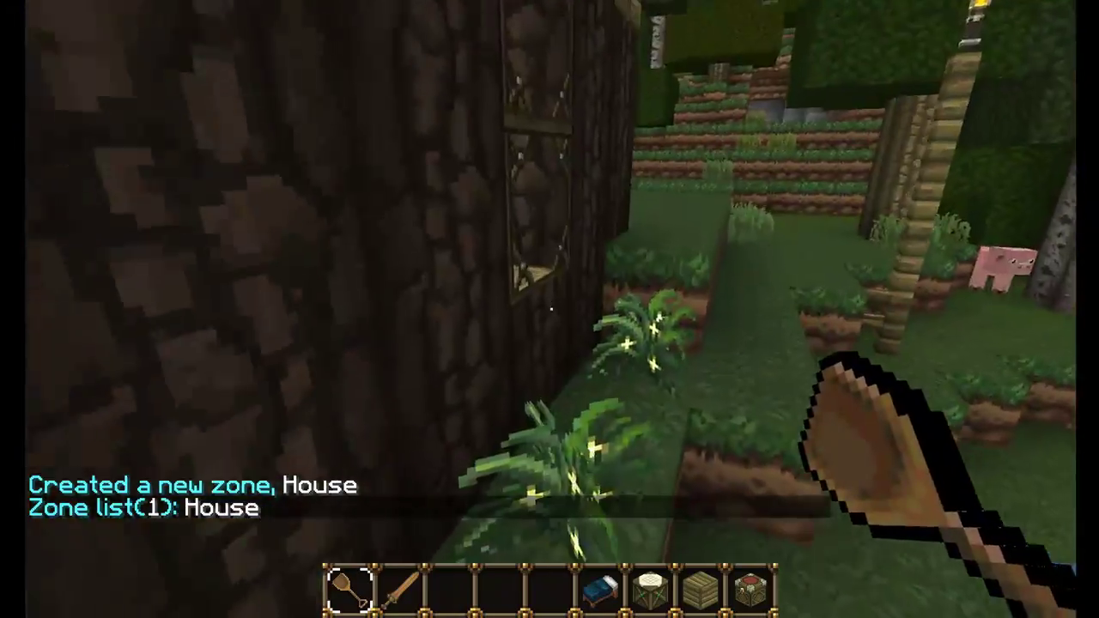
key(w)
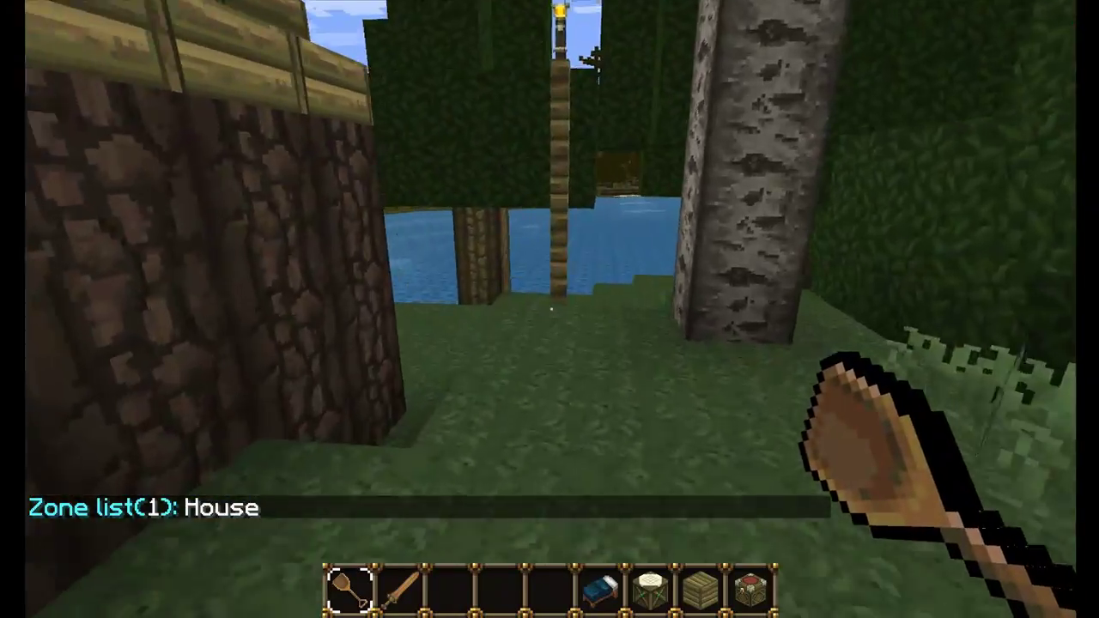
key(w)
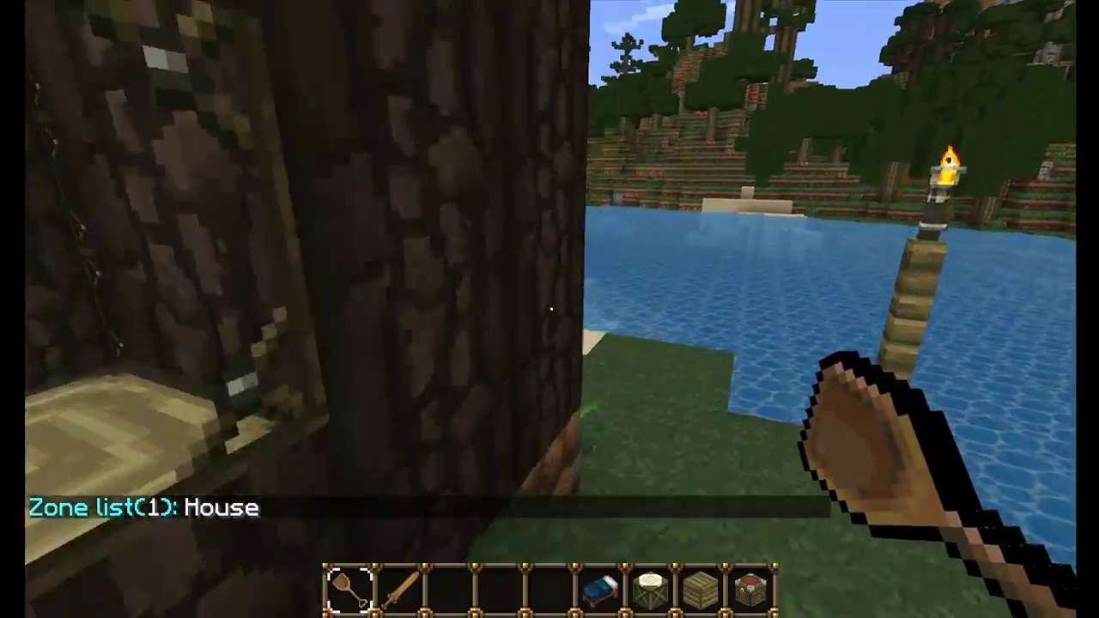
key(w)
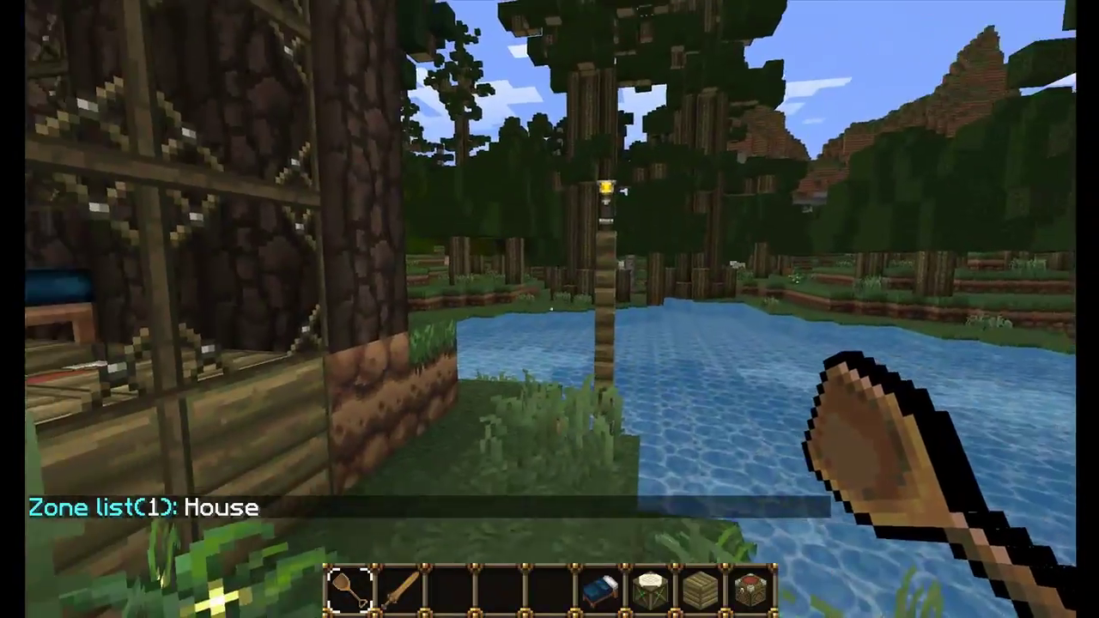
key(w)
key(space)
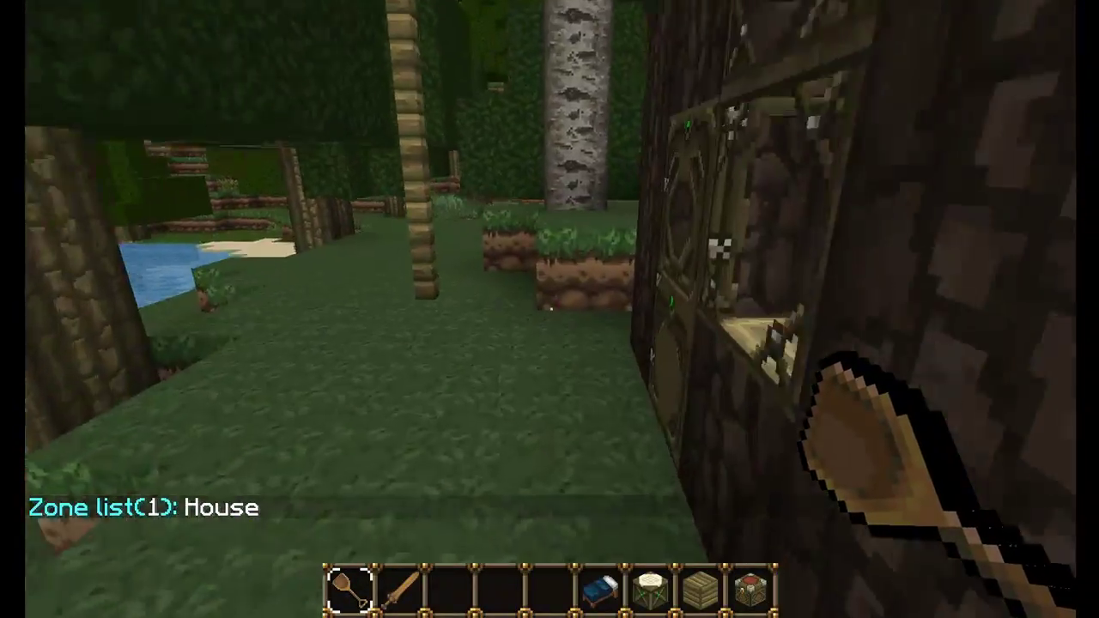
key(w)
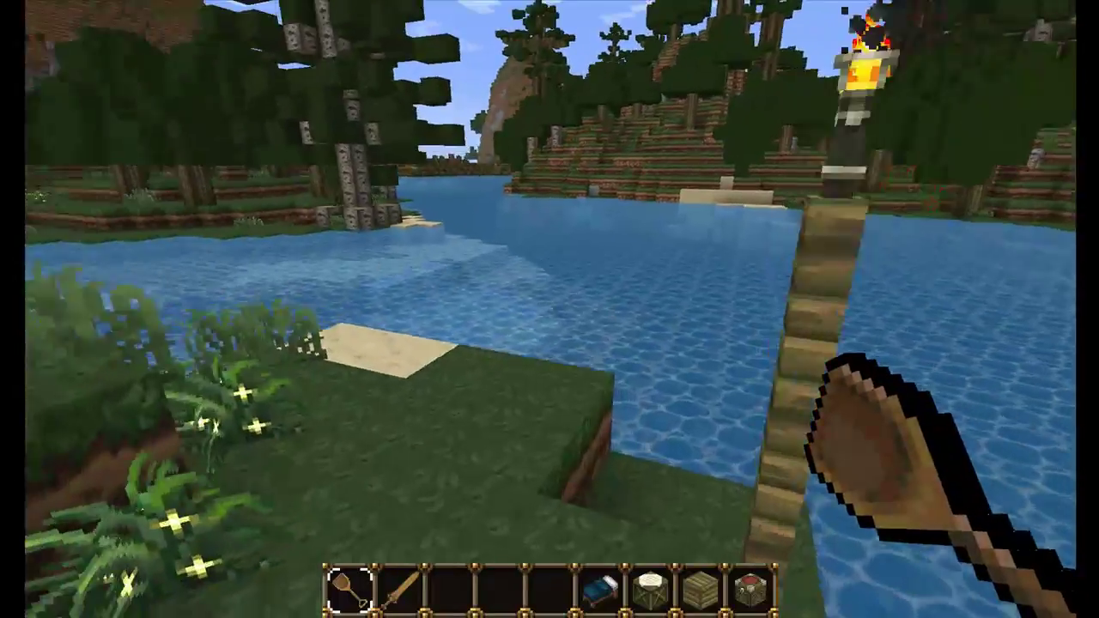
key(w)
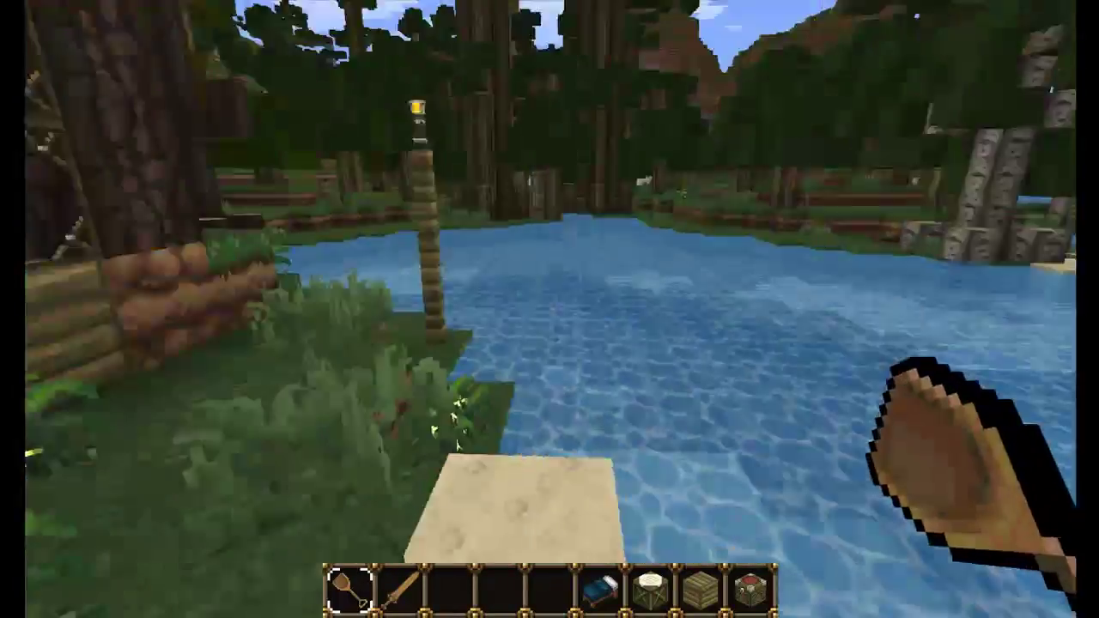
Equip the wooden sword and use it on the house wall beside the door to check for a zone
key(w)
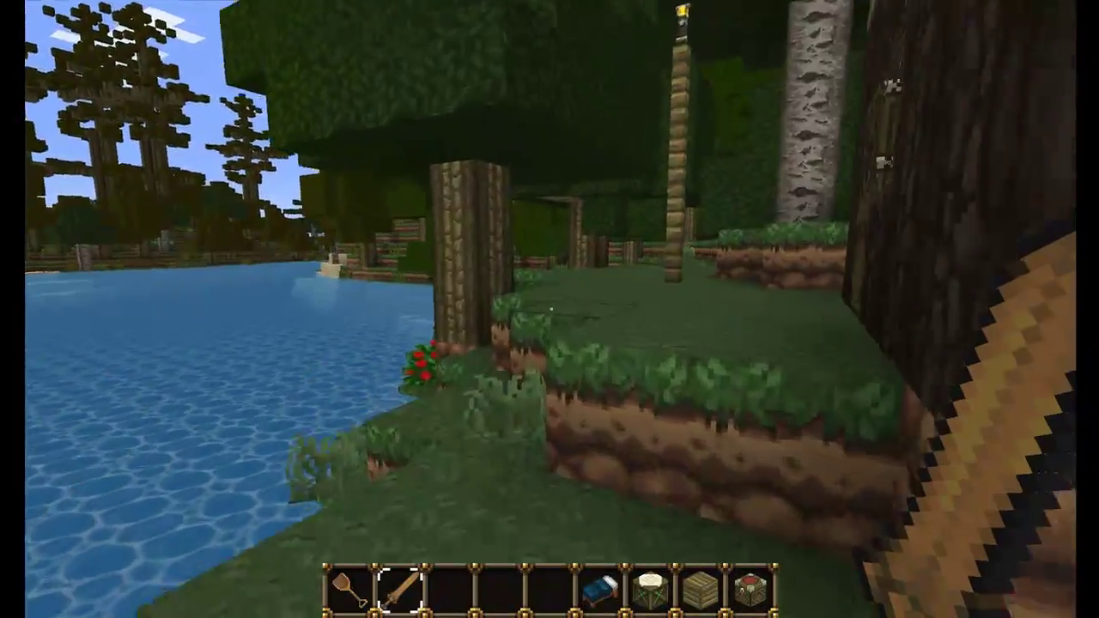
key(w)
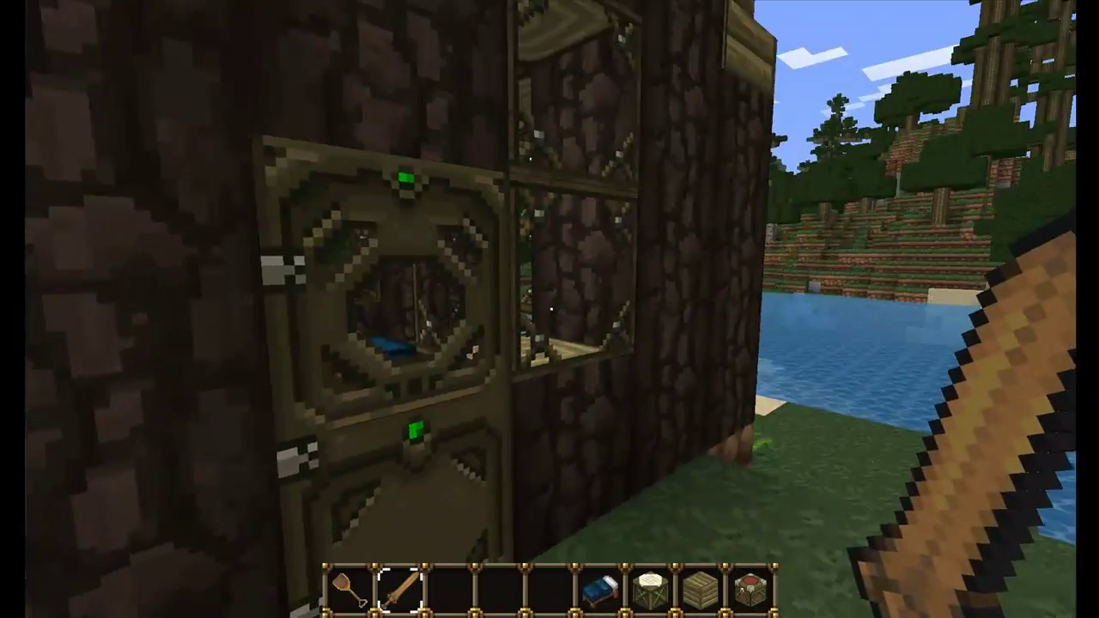
key(w)
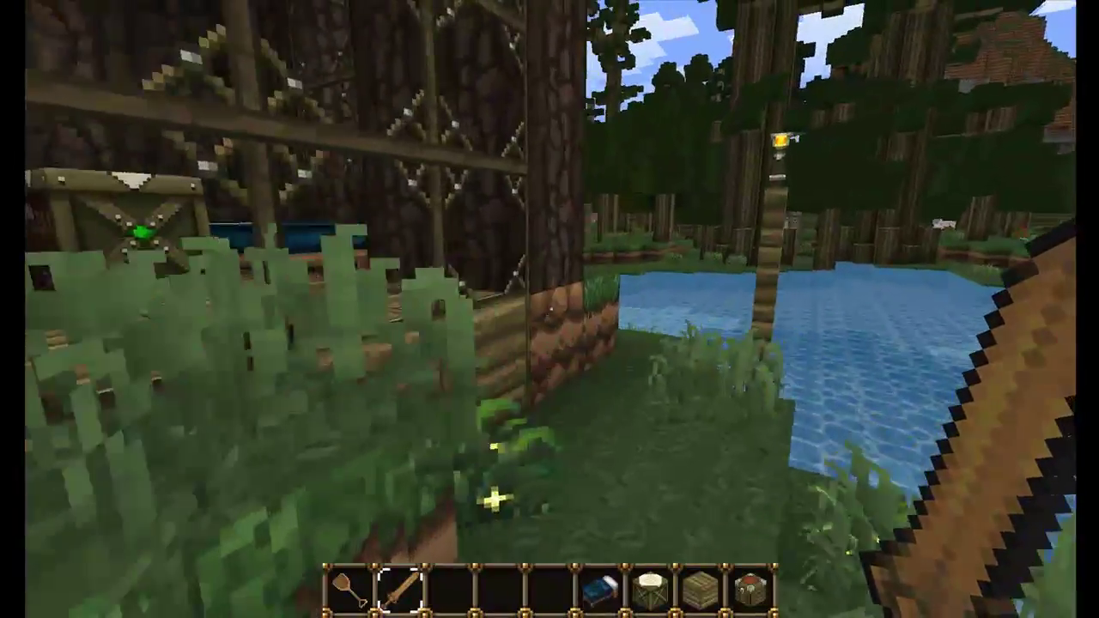
key(w)
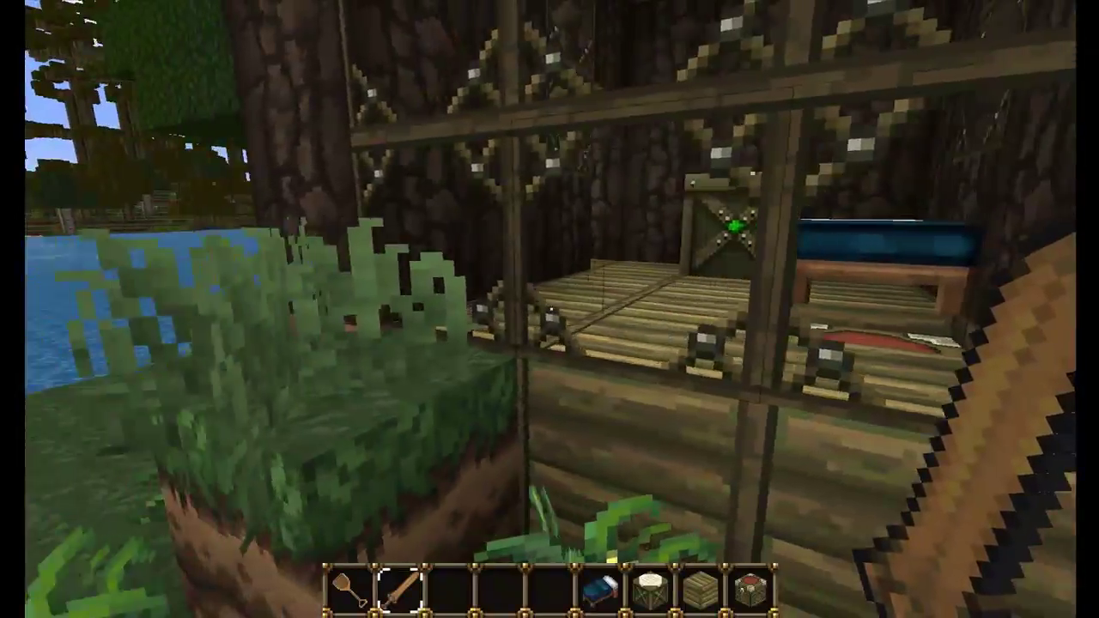
key(w)
key(space)
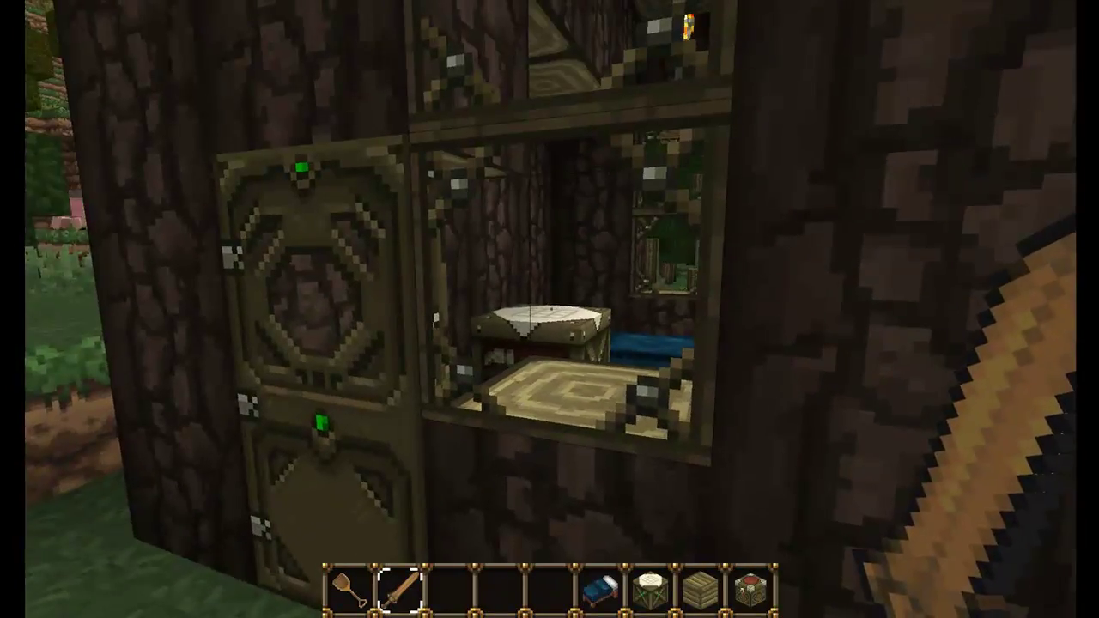
right_click(551, 309)
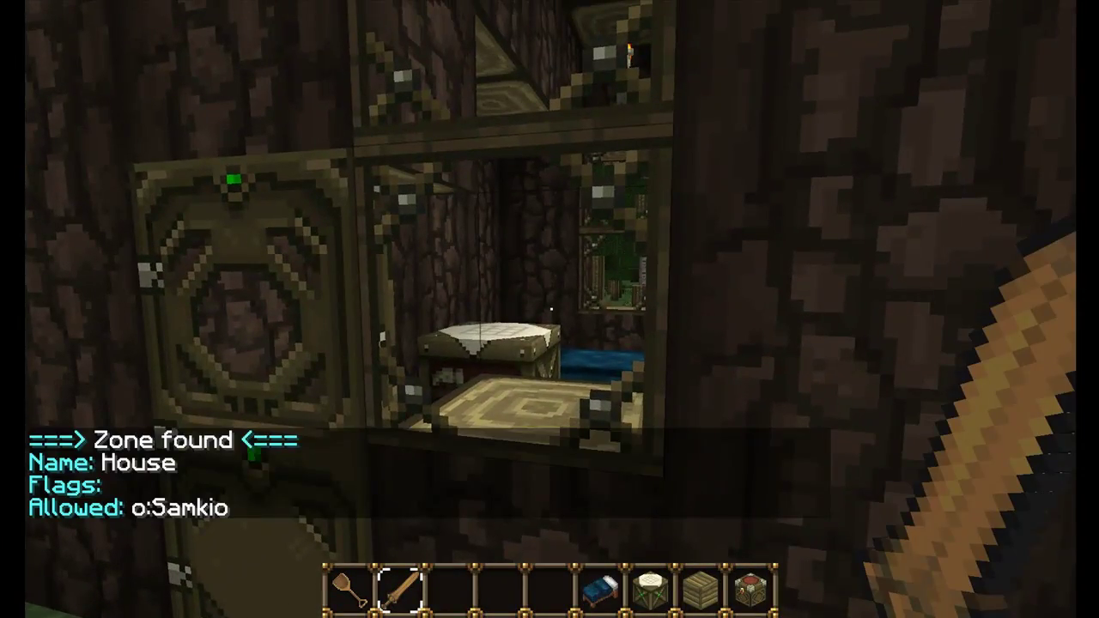
Review the zone's name, flags and allowed players in the chat history
key(a)
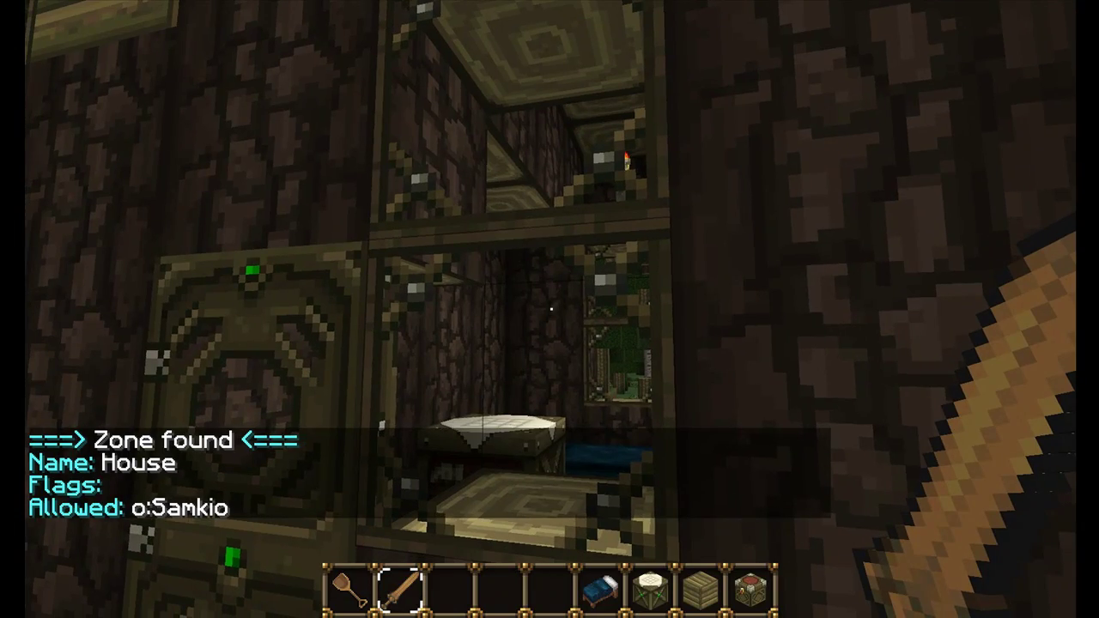
key(s)
key(w)
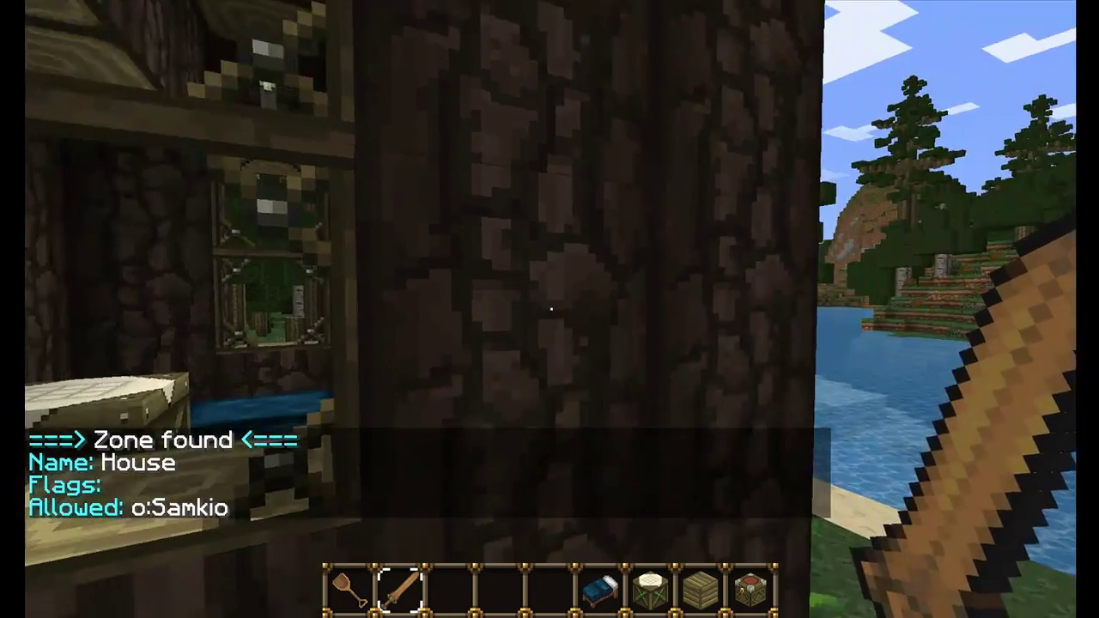
key(t)
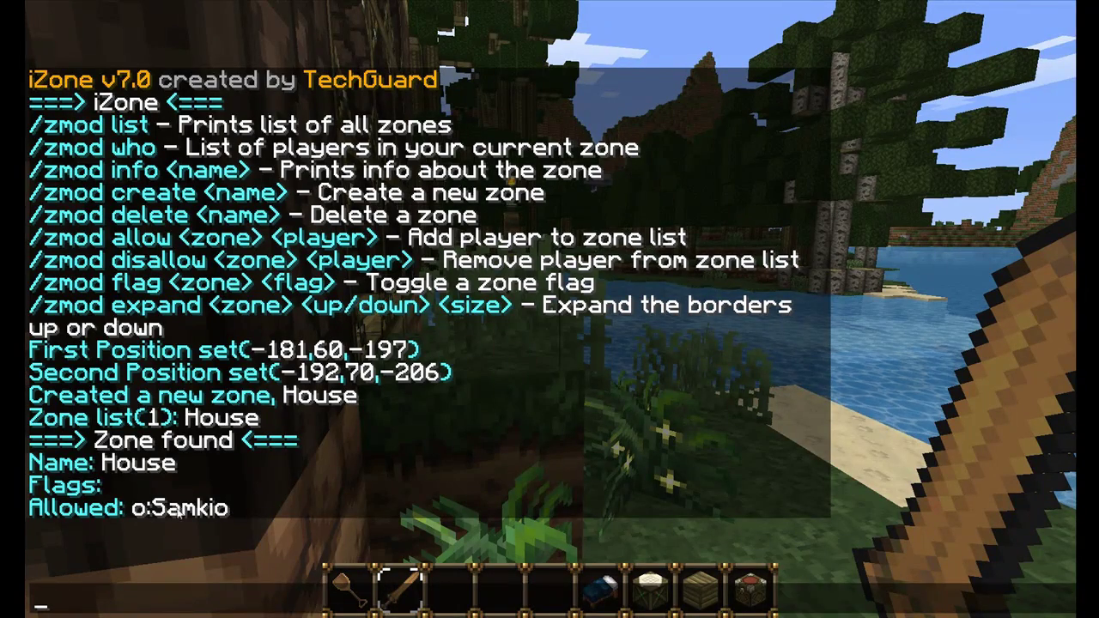
key(Escape)
Check the tree trunk beyond the torch posts for a zone with the wooden sword, and return to the house
key(w)
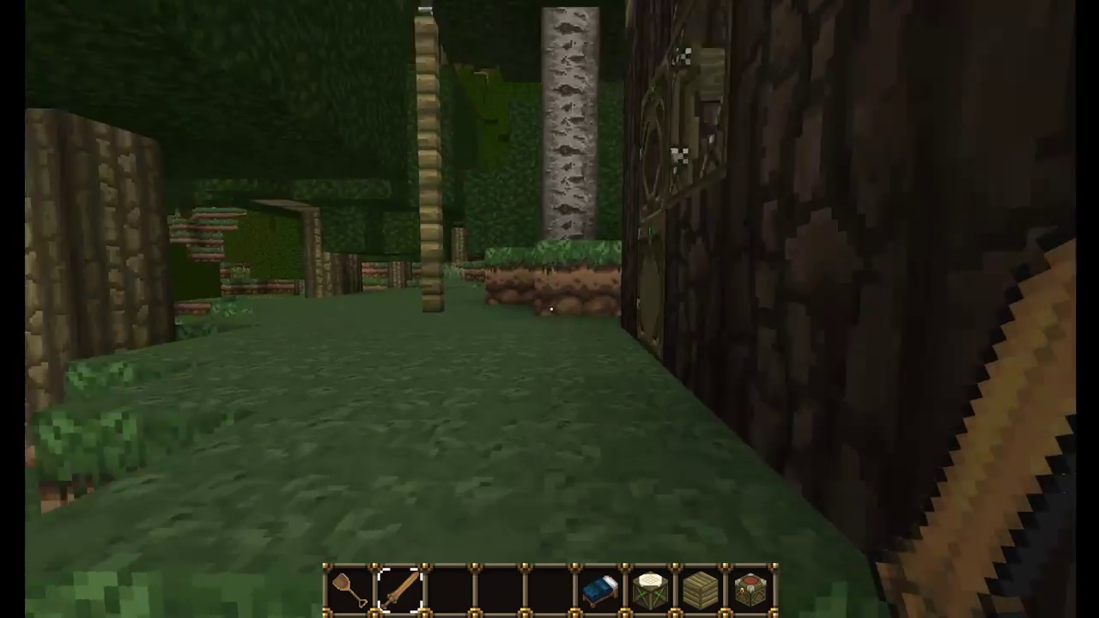
key(w)
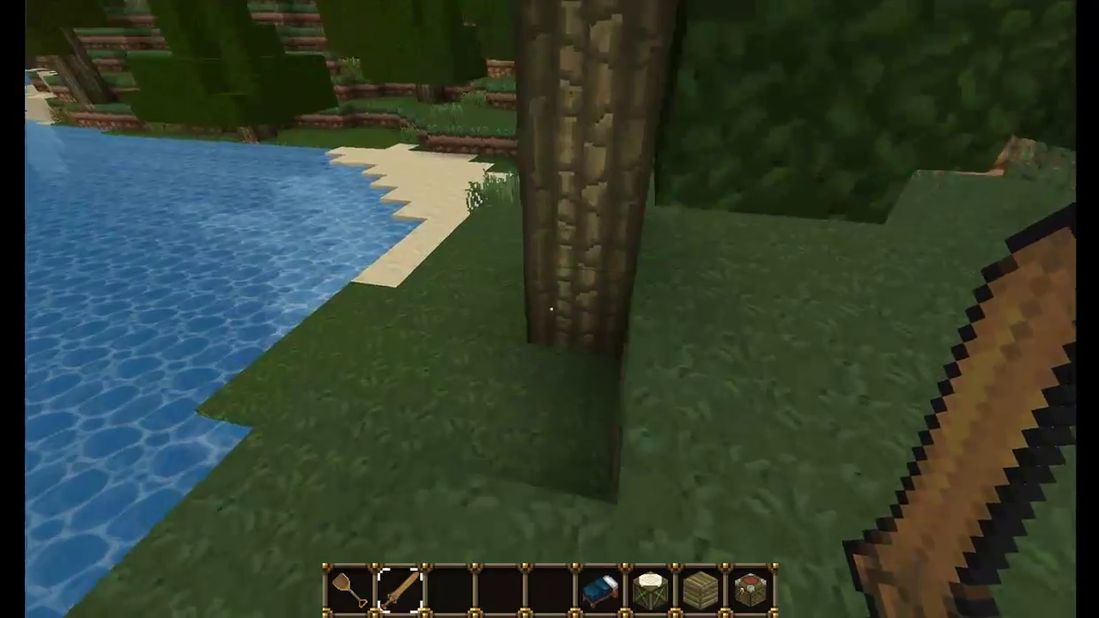
click(551, 309)
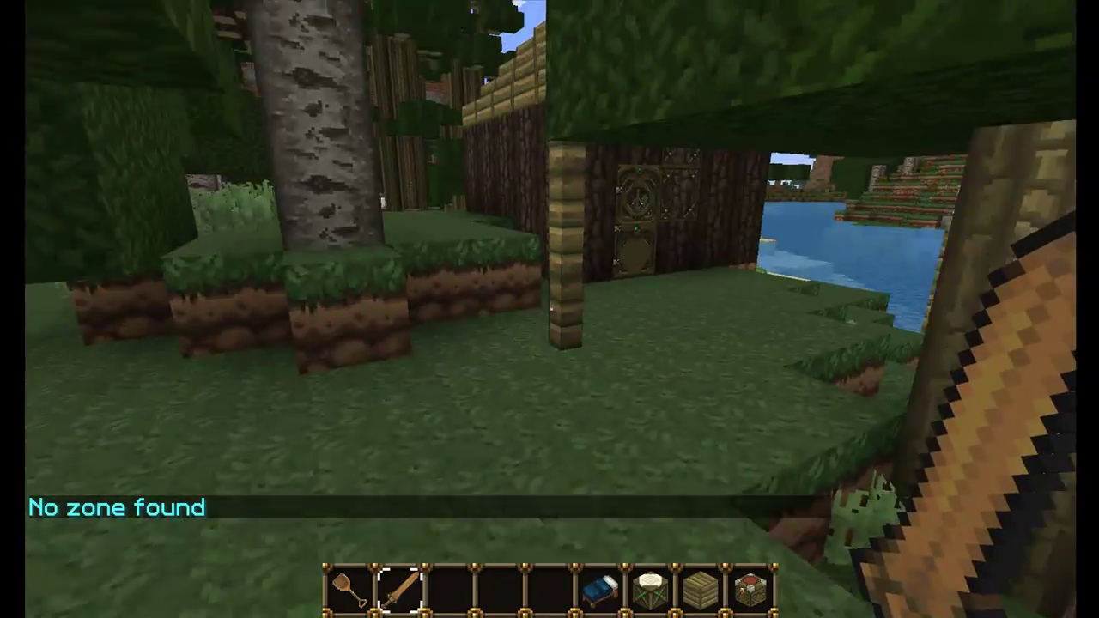
key(w)
key(w)
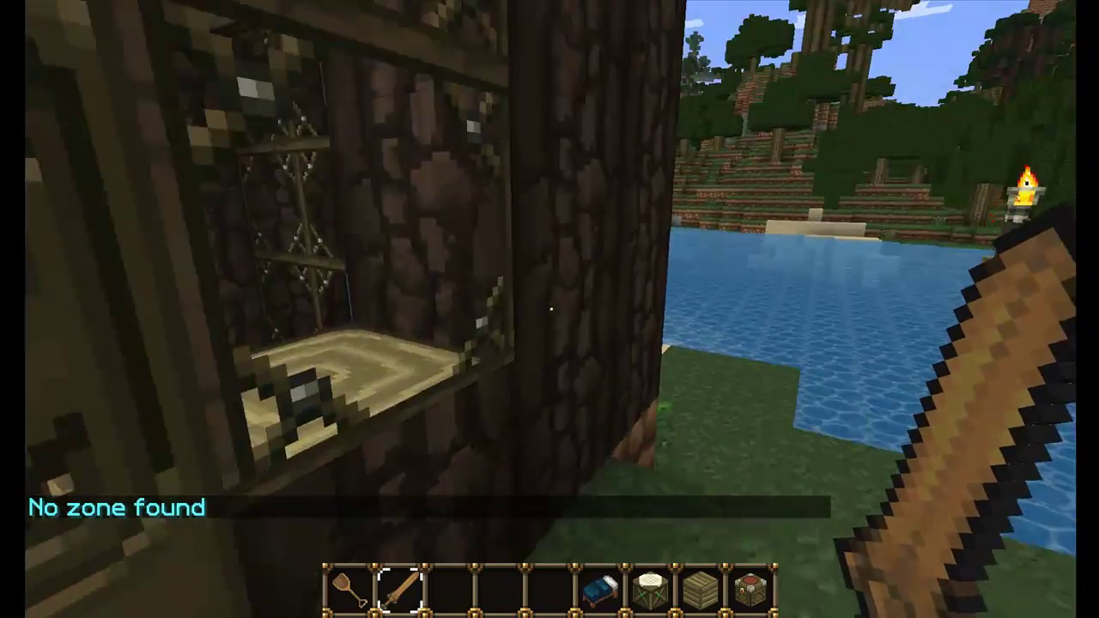
Try to show zone information with /zmod info without giving a zone name
key(slash)
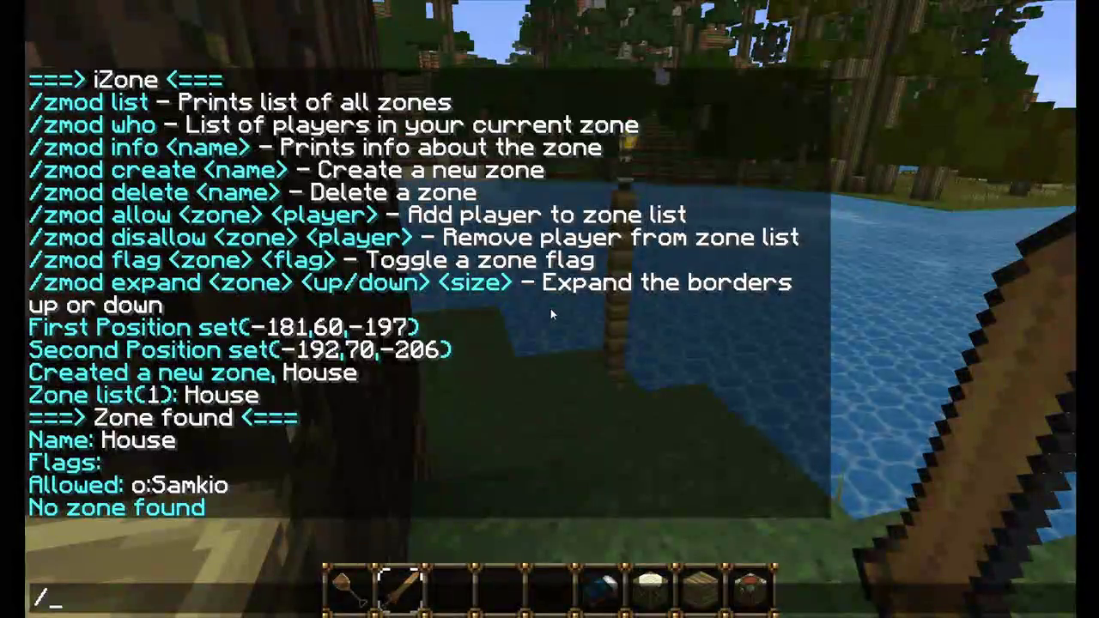
text(zmod info)
key(Return)
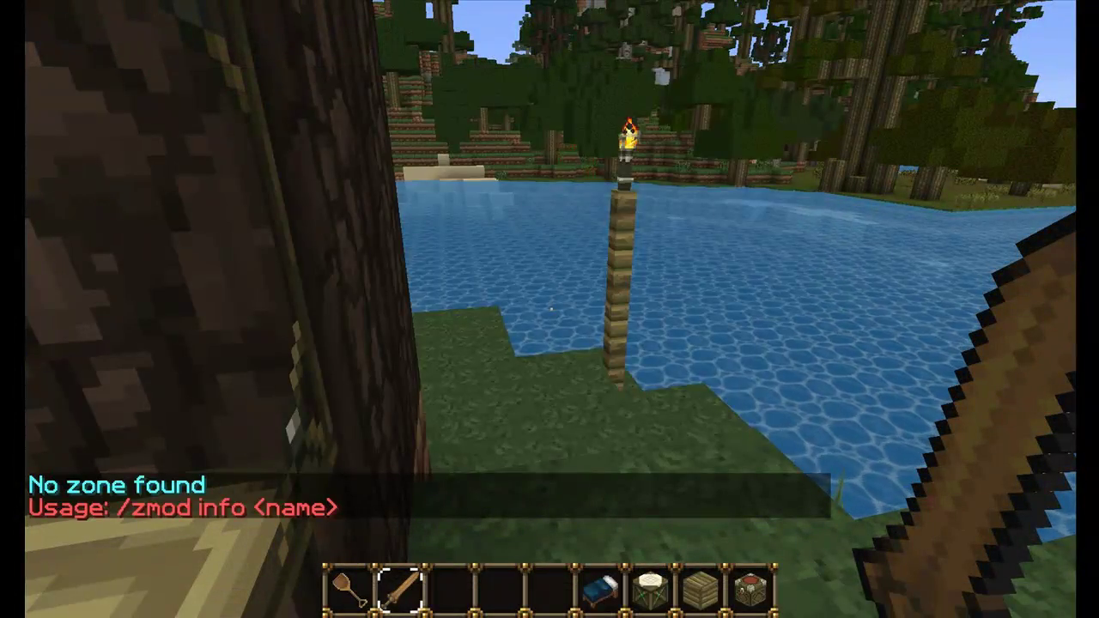
Show the details of the House zone with /zmod info House
key(slash)
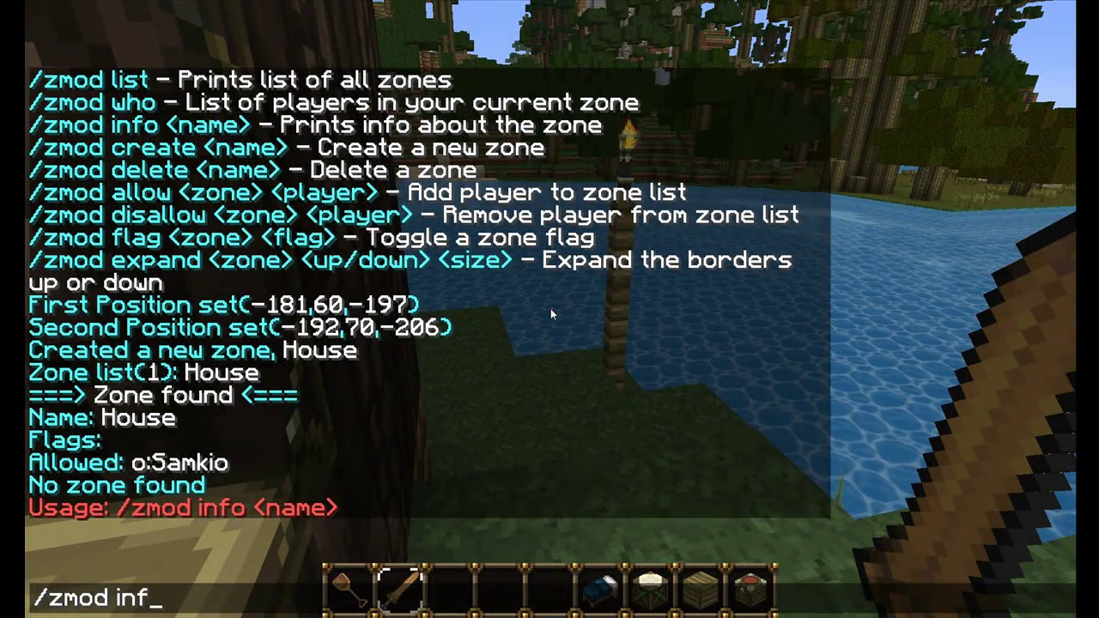
text(zmod info House)
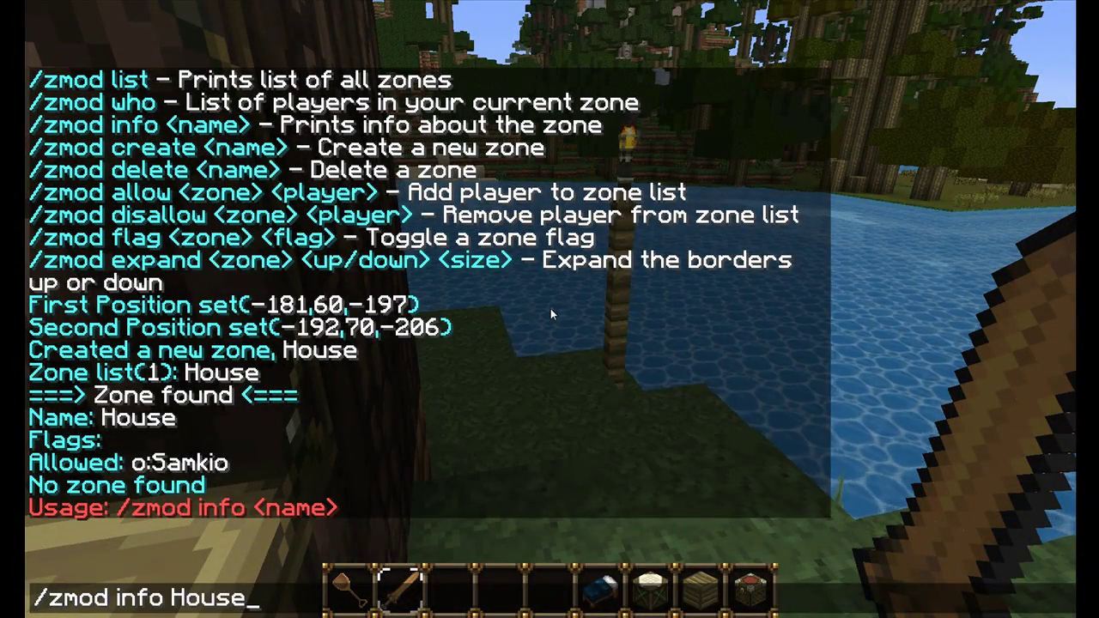
key(Return)
Display the list of zone commands again with /zmod
key(w)
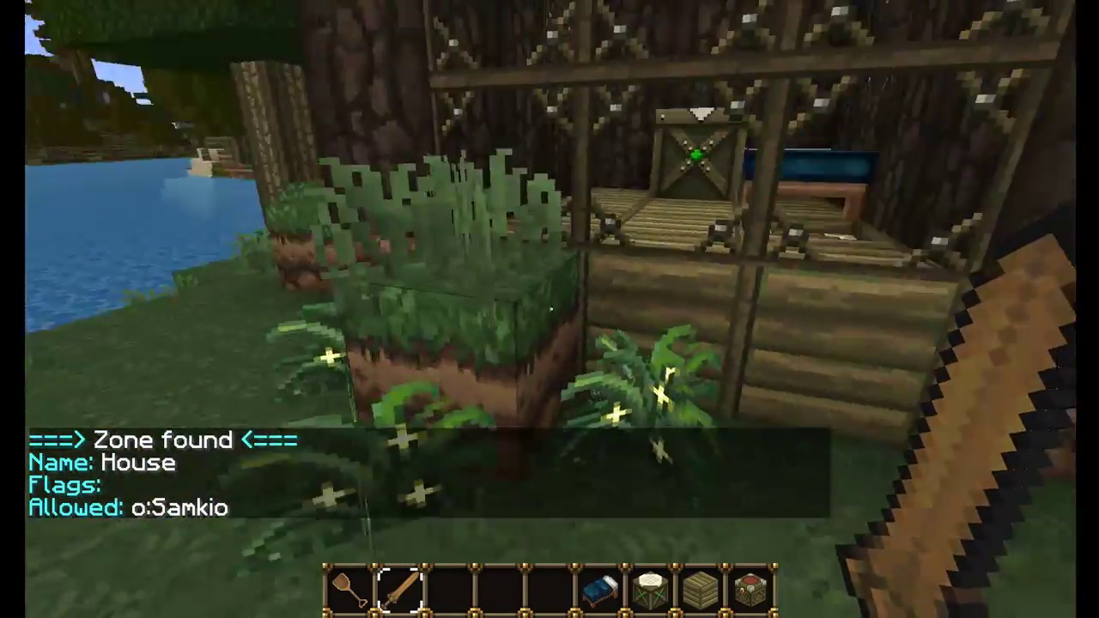
text(t)
text(/zmod)
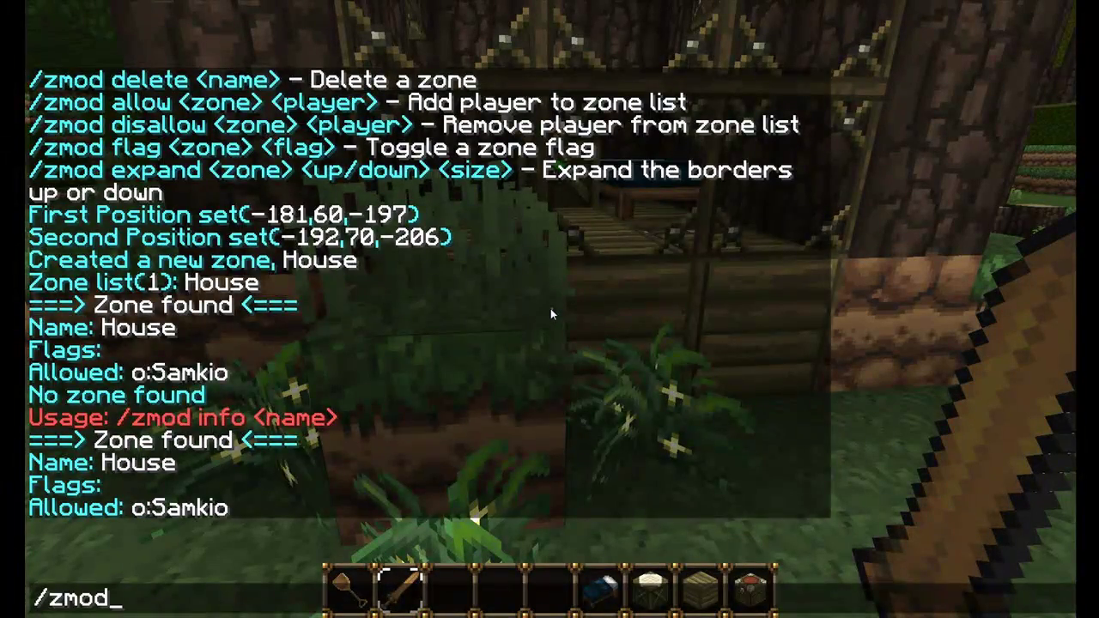
key(Return)
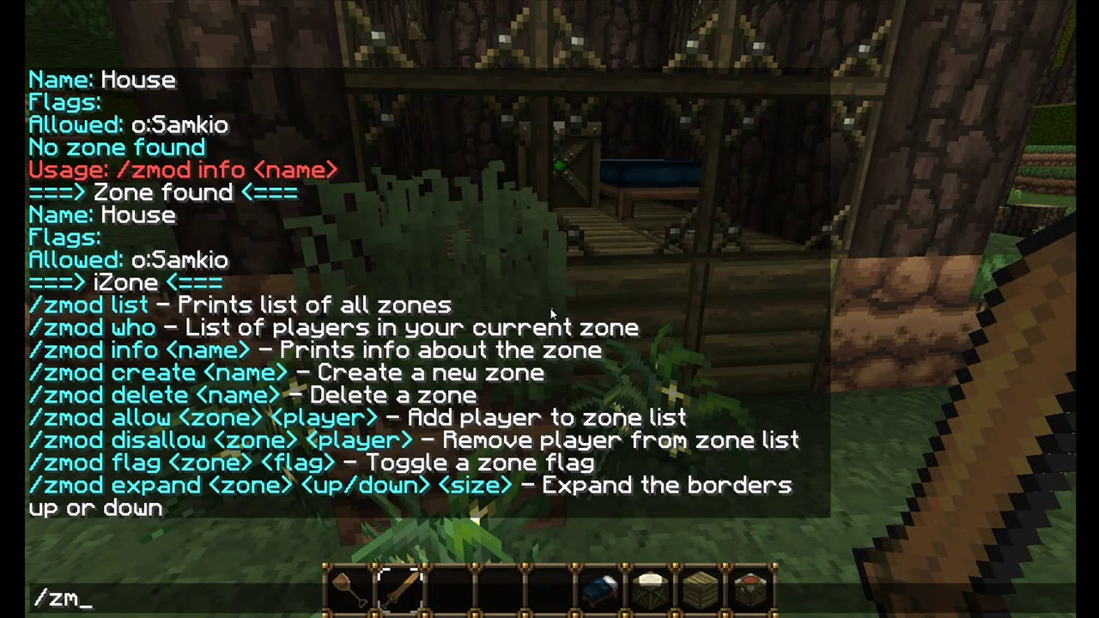
List the players in the current zone with /zmod who, repeating the command from inside the House zone
key(Return)
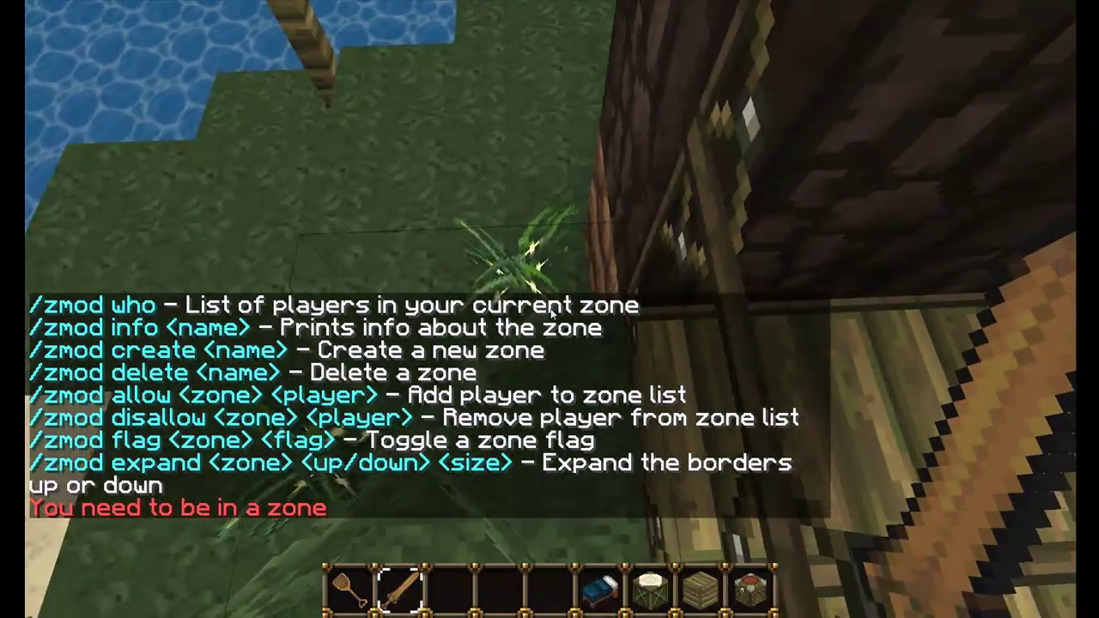
text(t/z)
text(mod who)
key(Return)
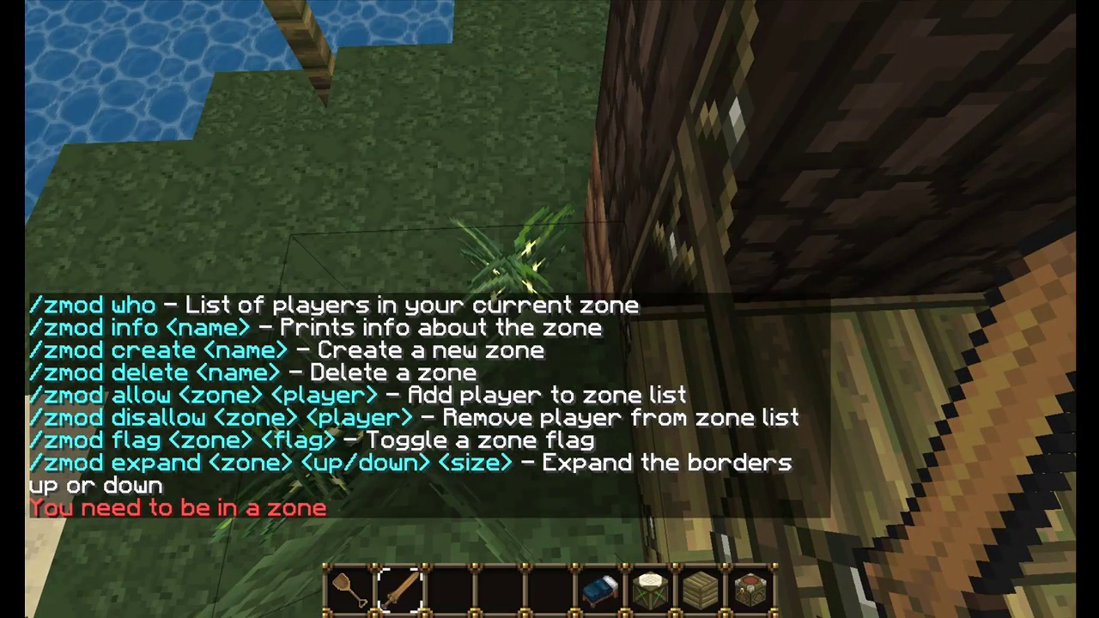
key(w)
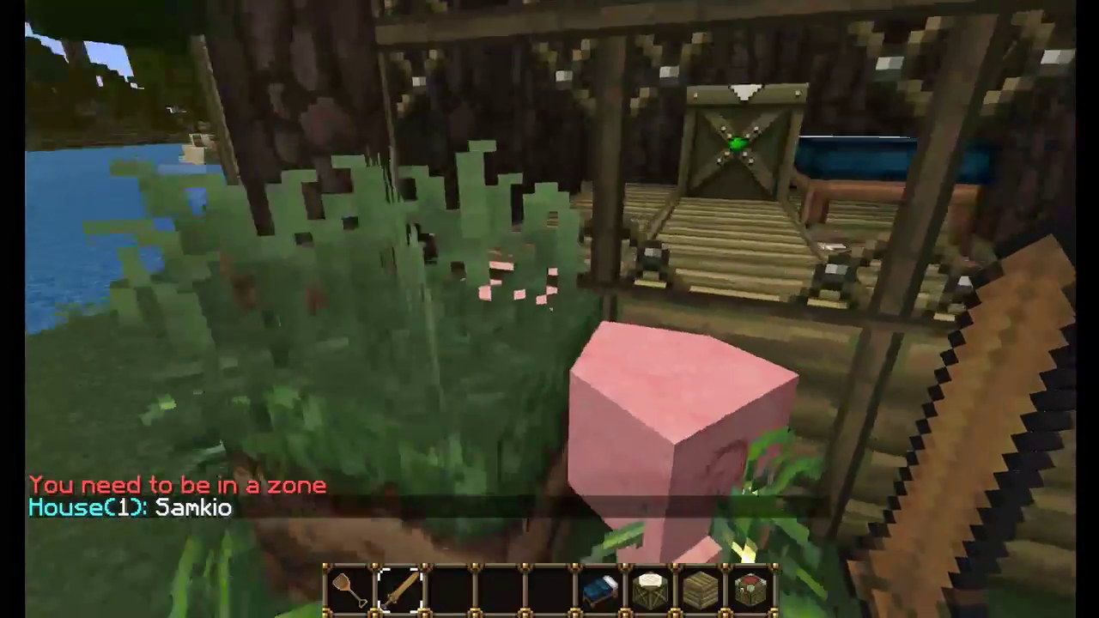
Expand the House zone 20 blocks downward with /zmod expand House down 20
text(t/)
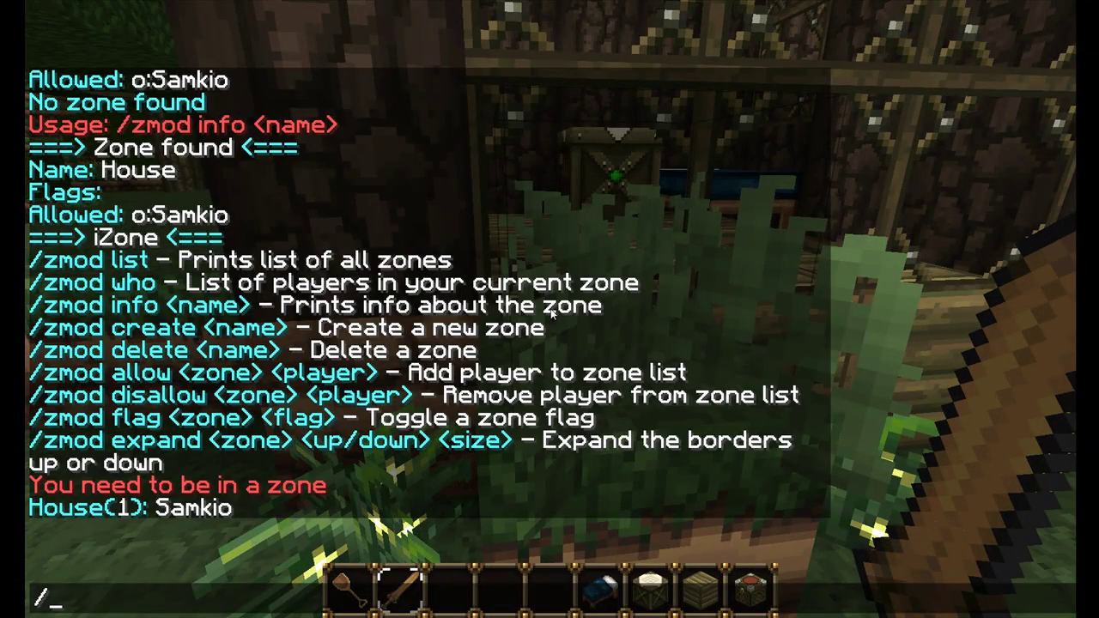
key(Escape)
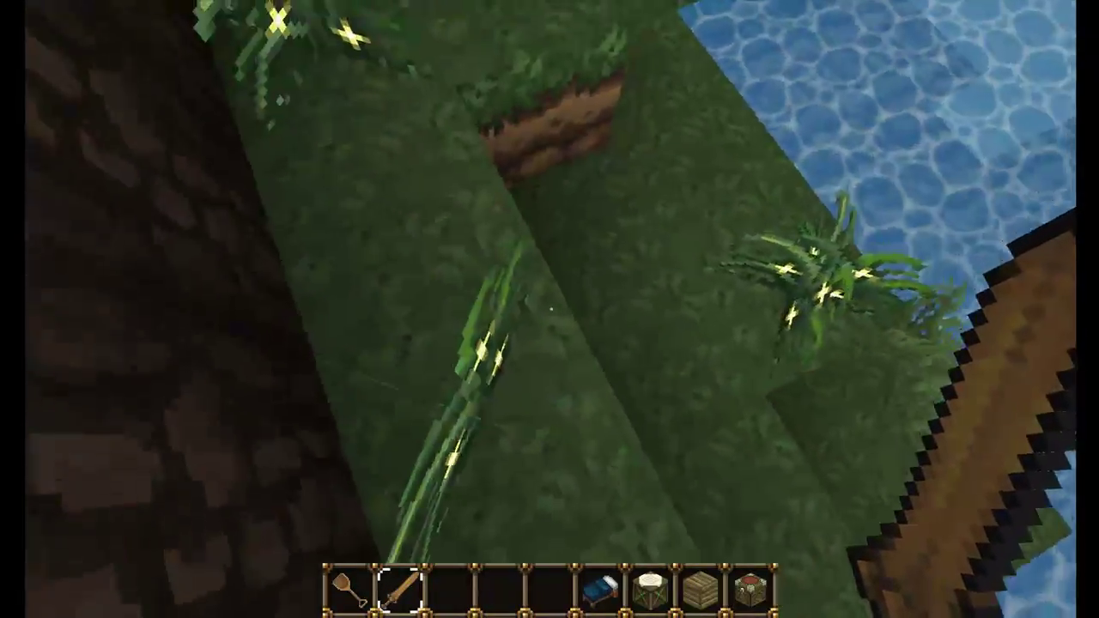
key(w)
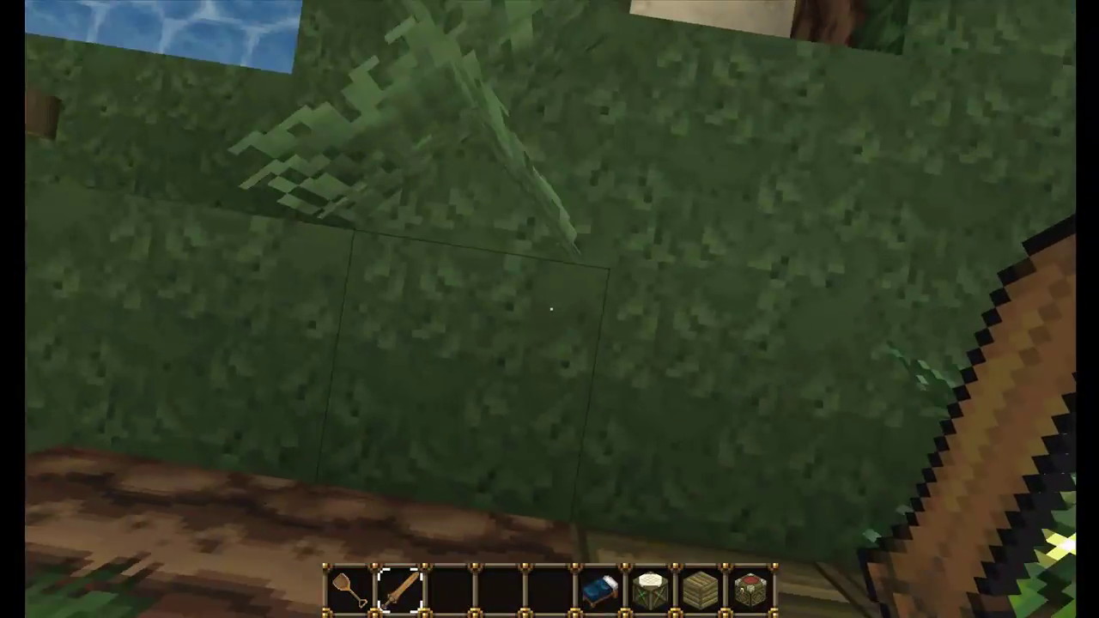
text(t/z)
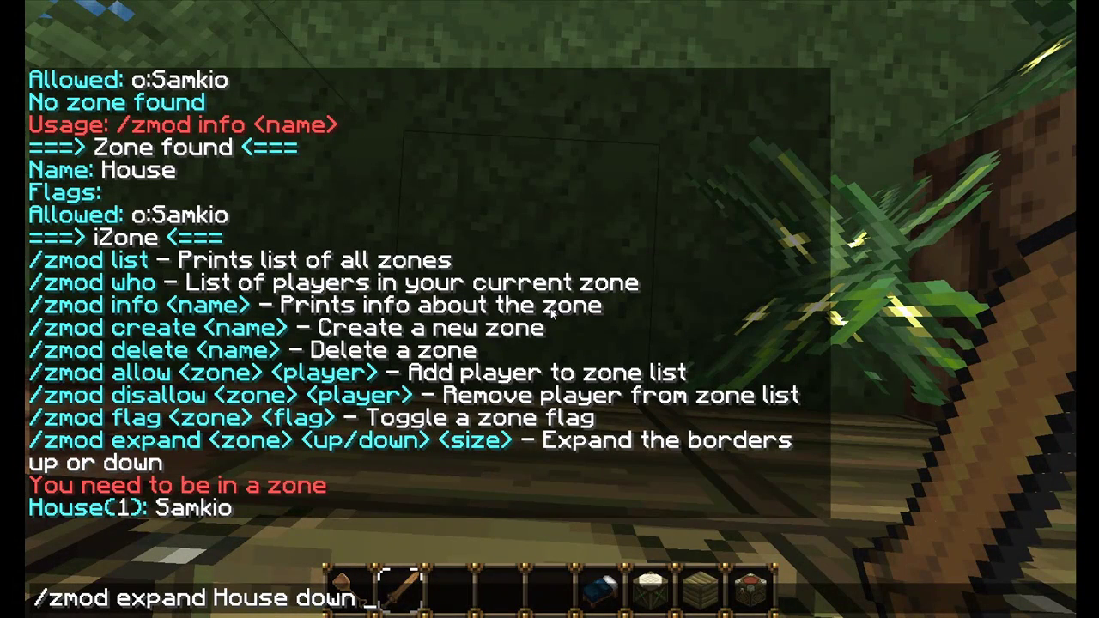
key(Return)
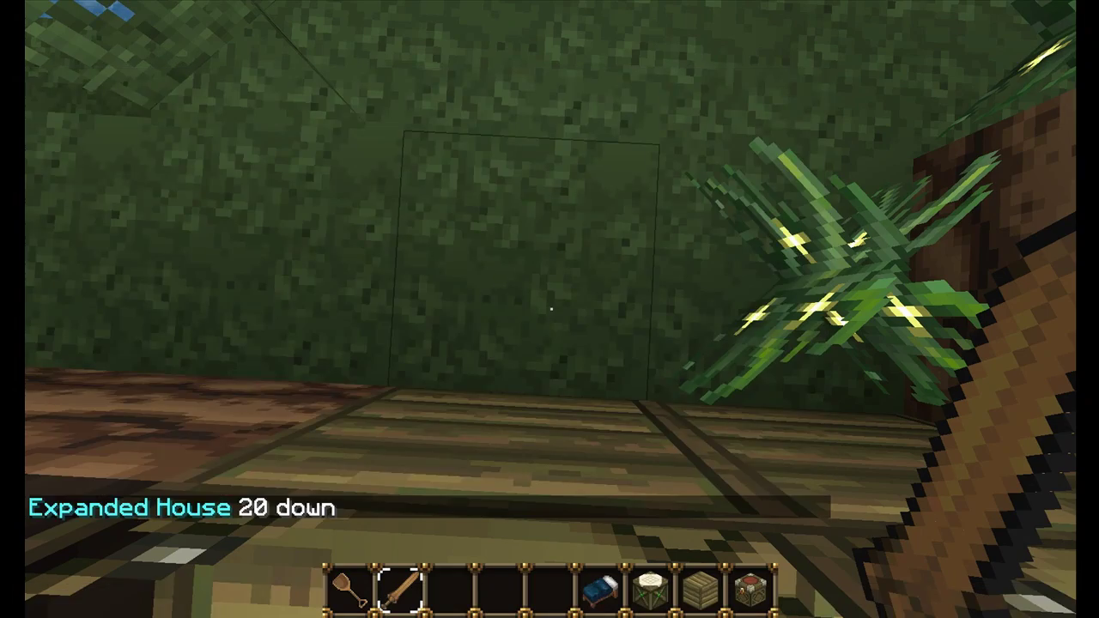
key(w)
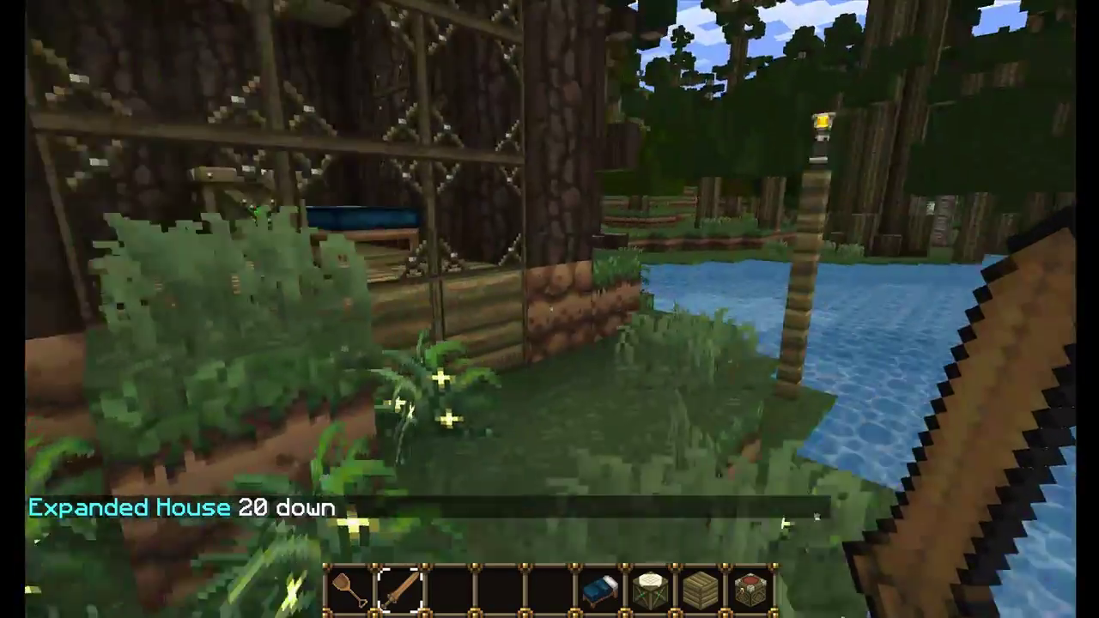
key(w)
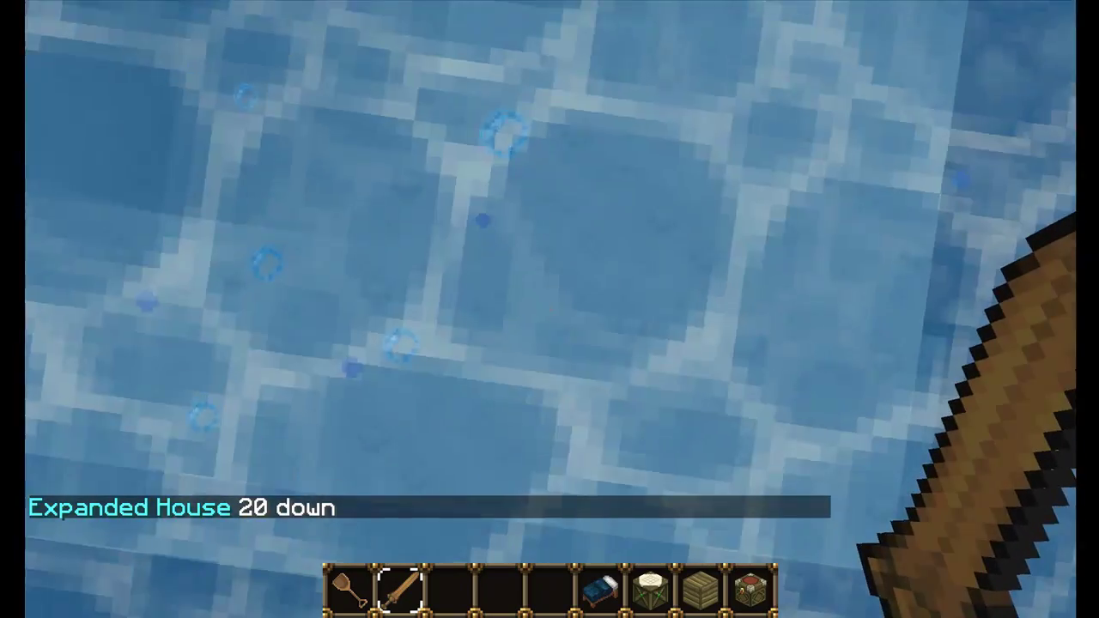
key(space)
key(w)
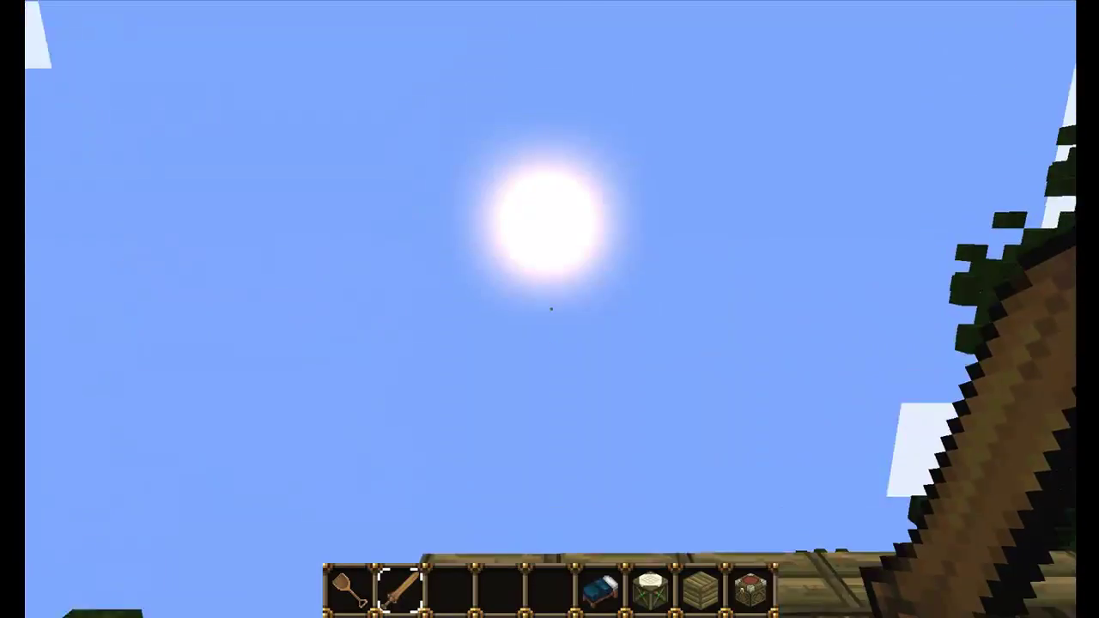
key(w)
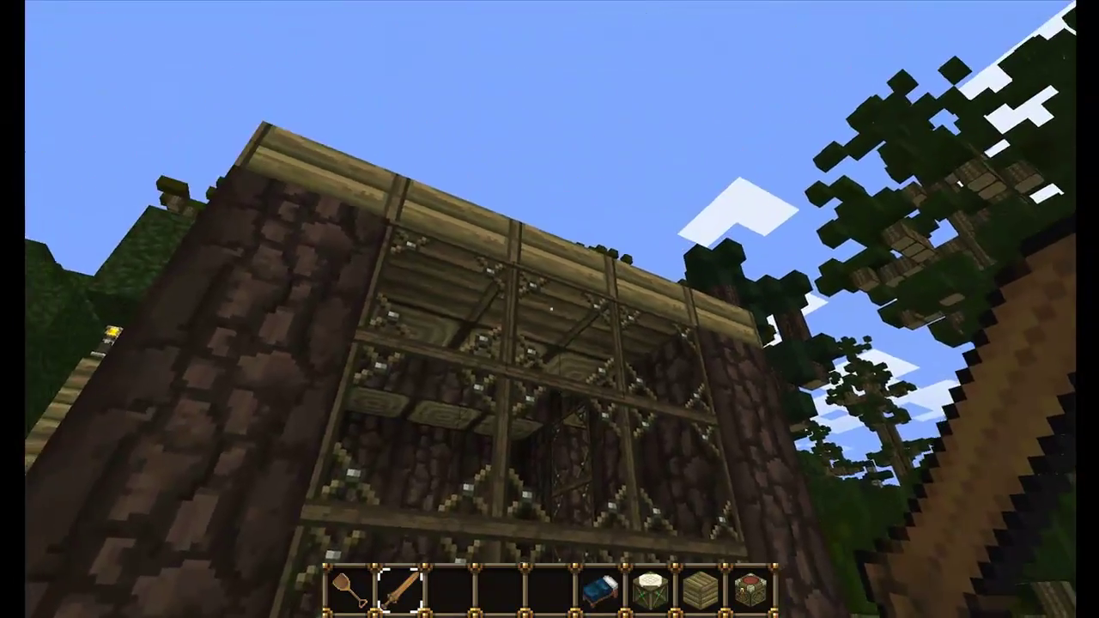
key(w)
key(space)
List the available zone flags by running /zmod flag without a zone or flag name
key(t)
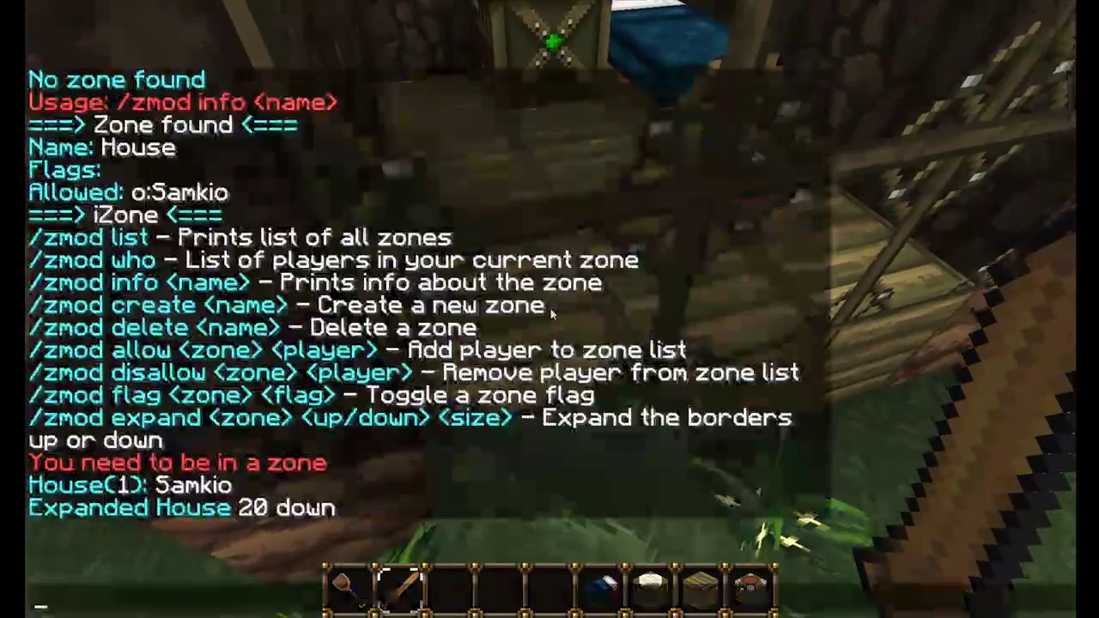
text(/zm)
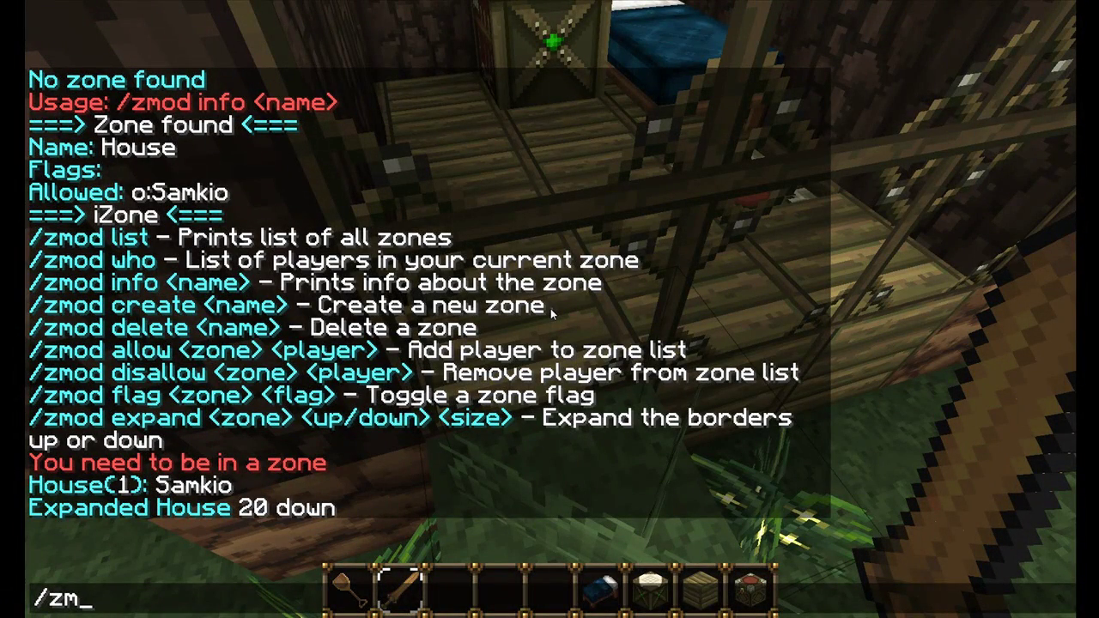
text(od flag)
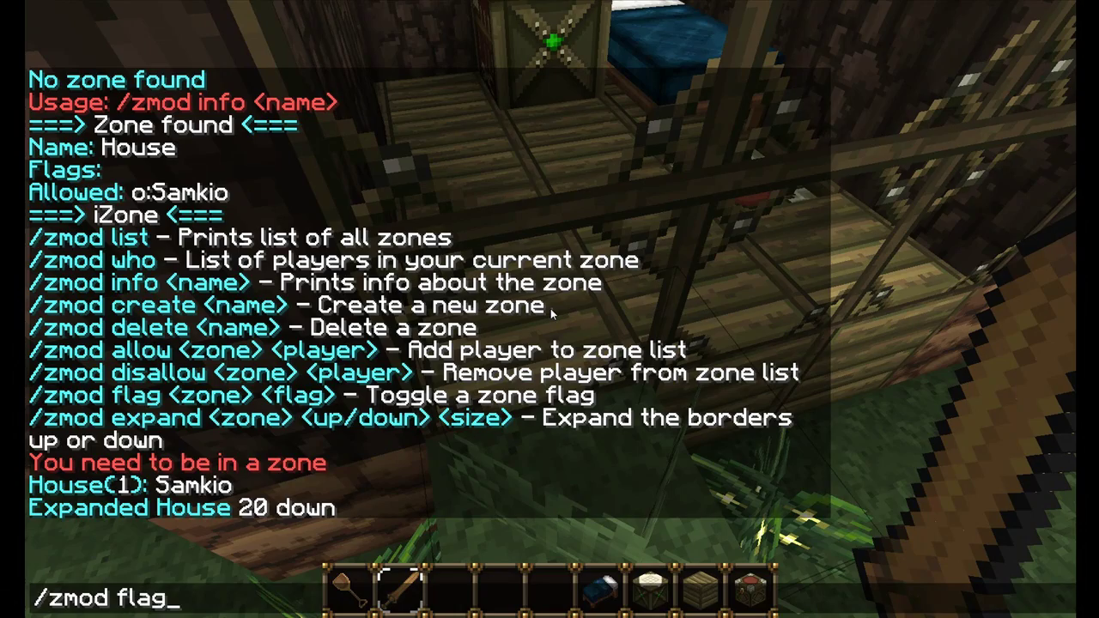
key(Return)
key(w)
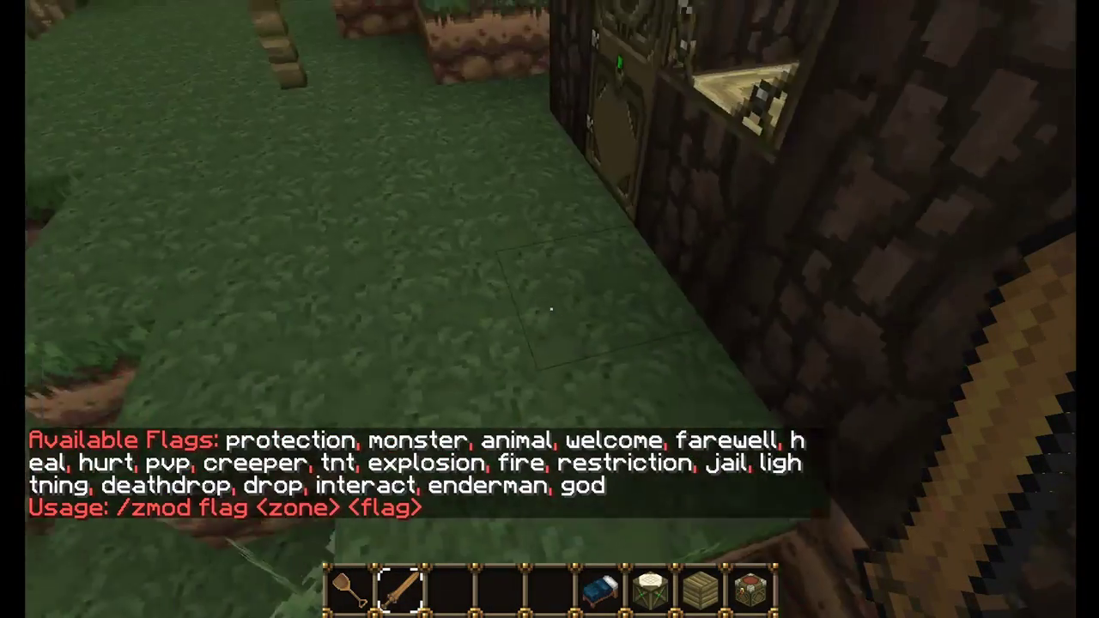
Turn on the protection flag for the House zone with the /zmod flag command
key(t)
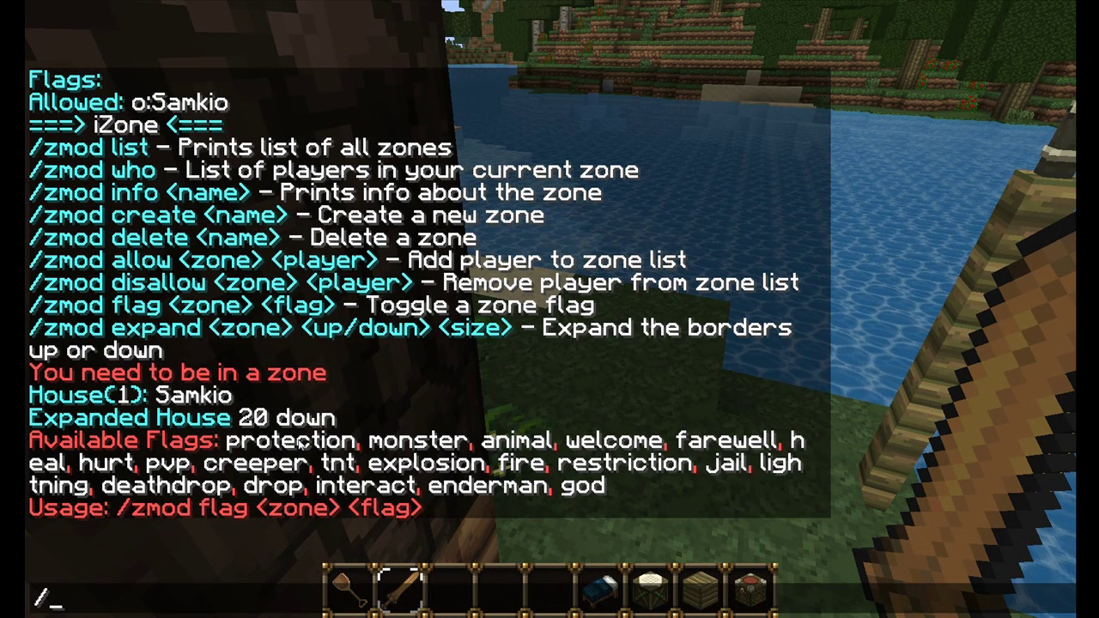
text(z)
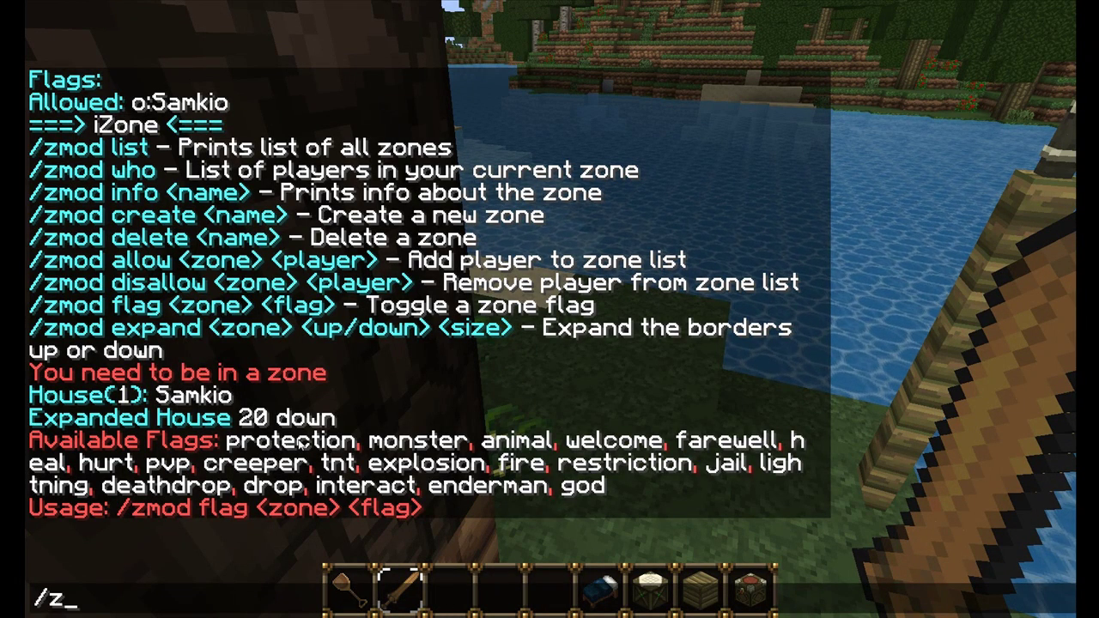
text(mod flag )
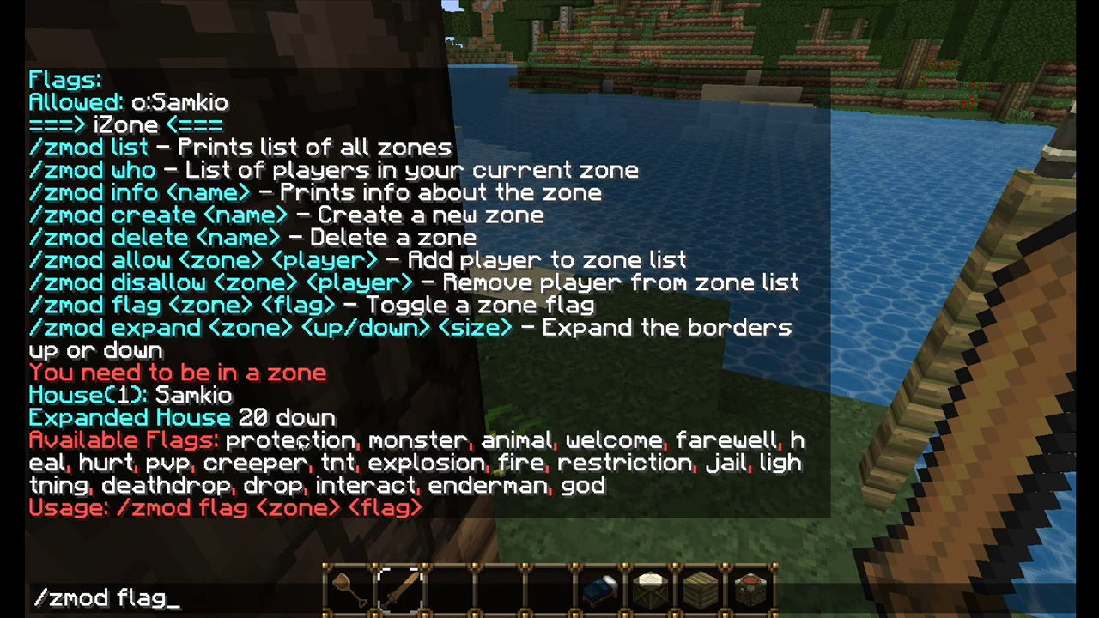
text(House protection)
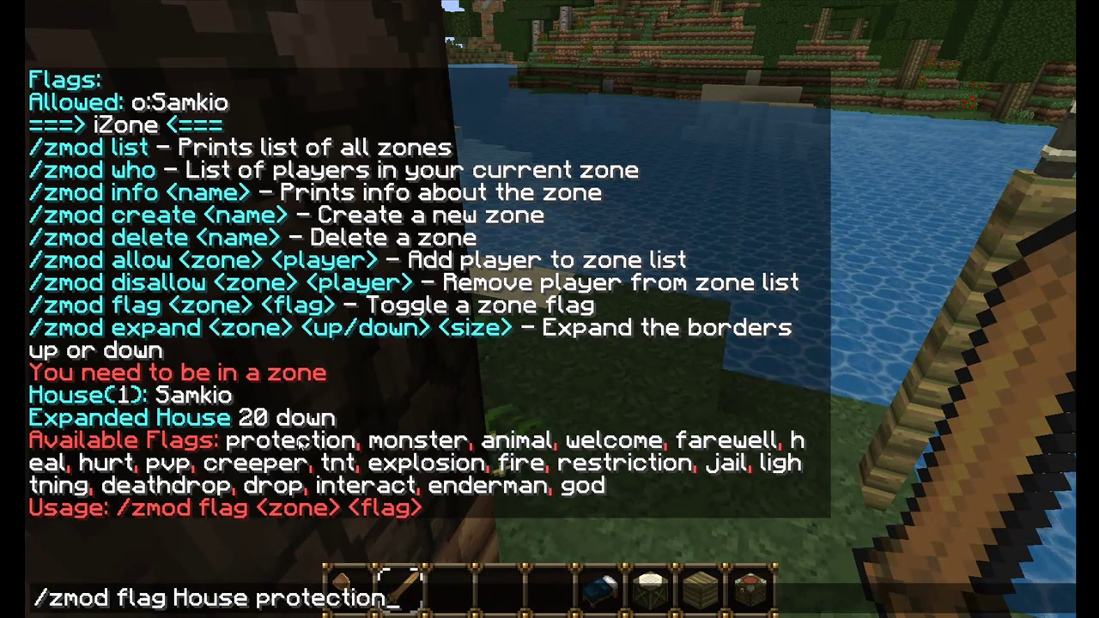
key(BackSpace)
key(BackSpace)
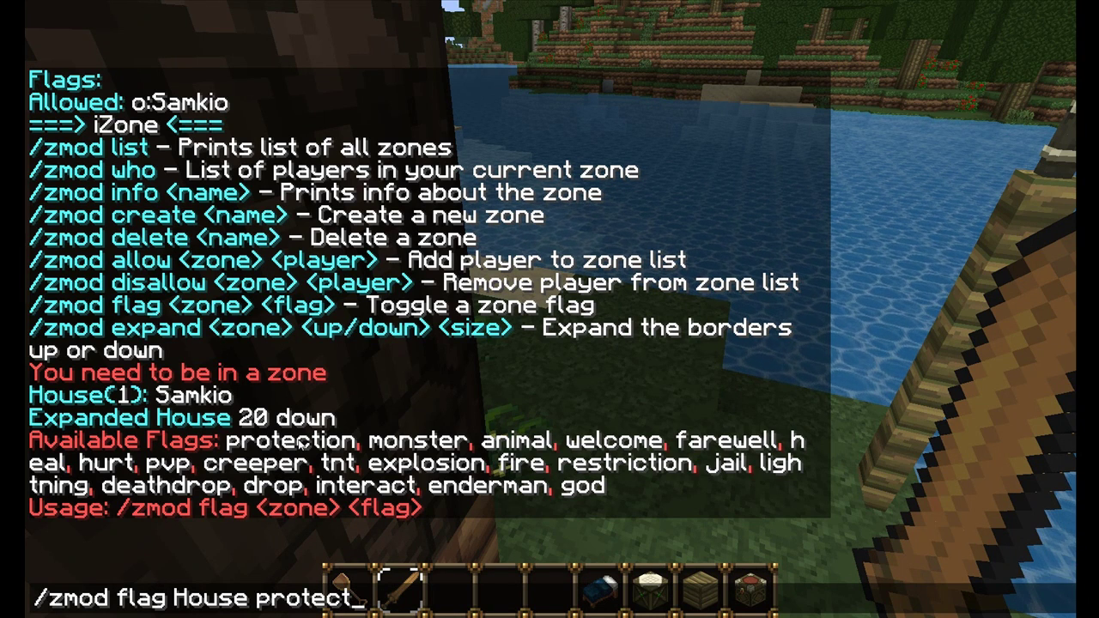
key(Return)
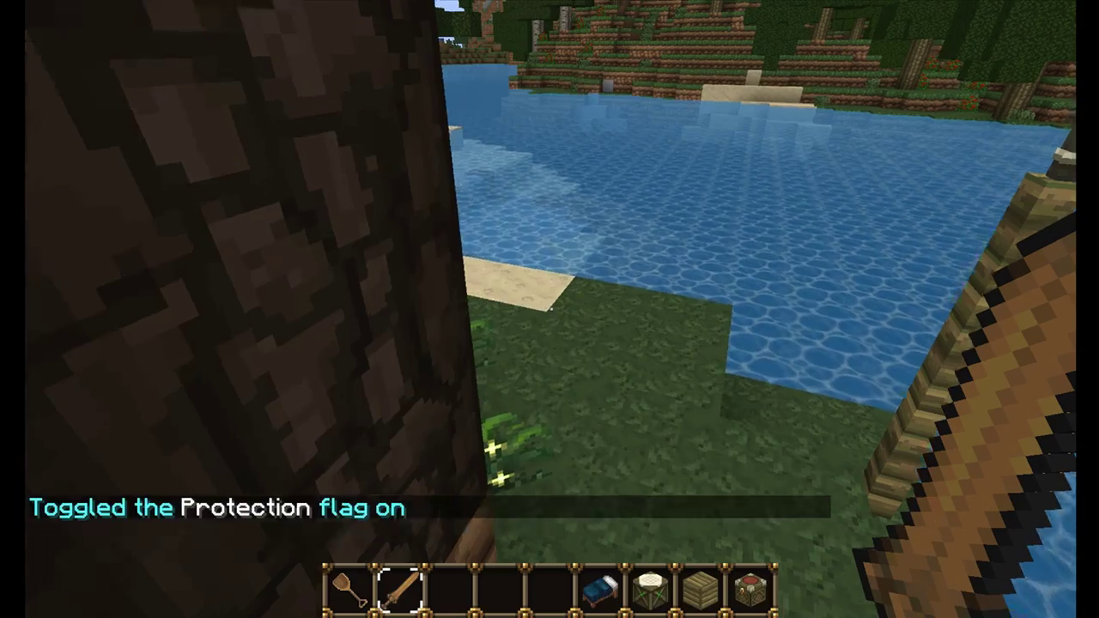
key(w)
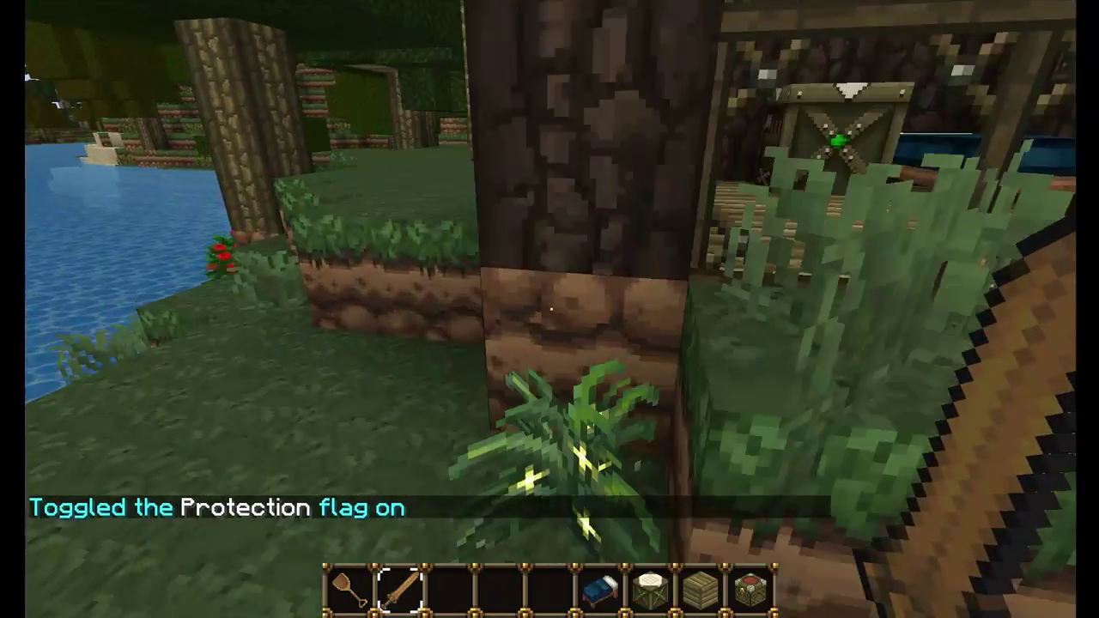
key(w)
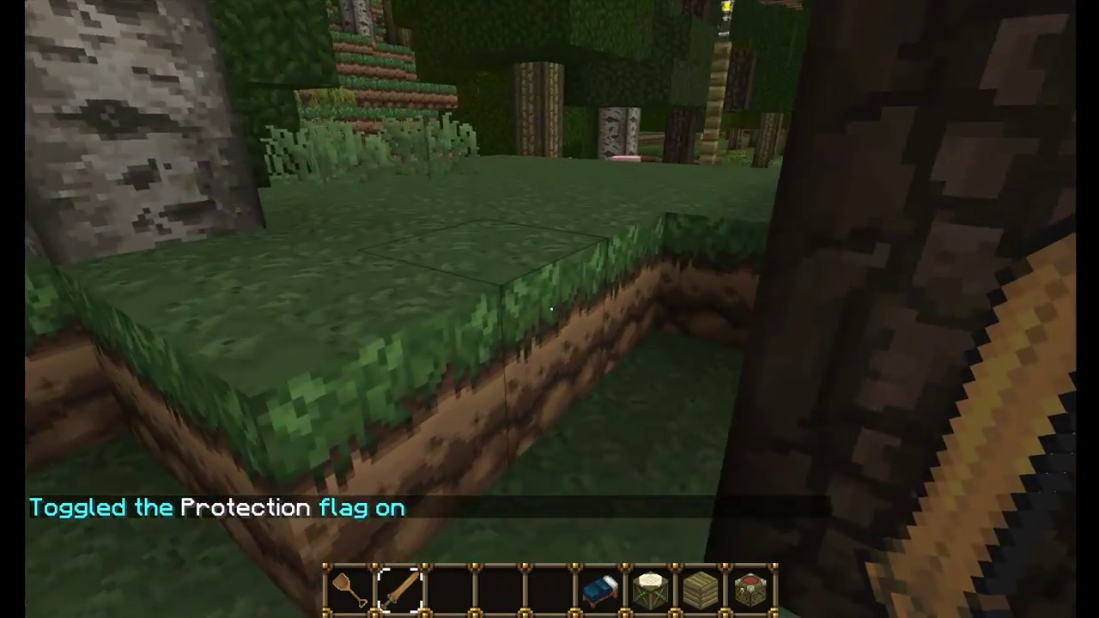
key(space)
key(w)
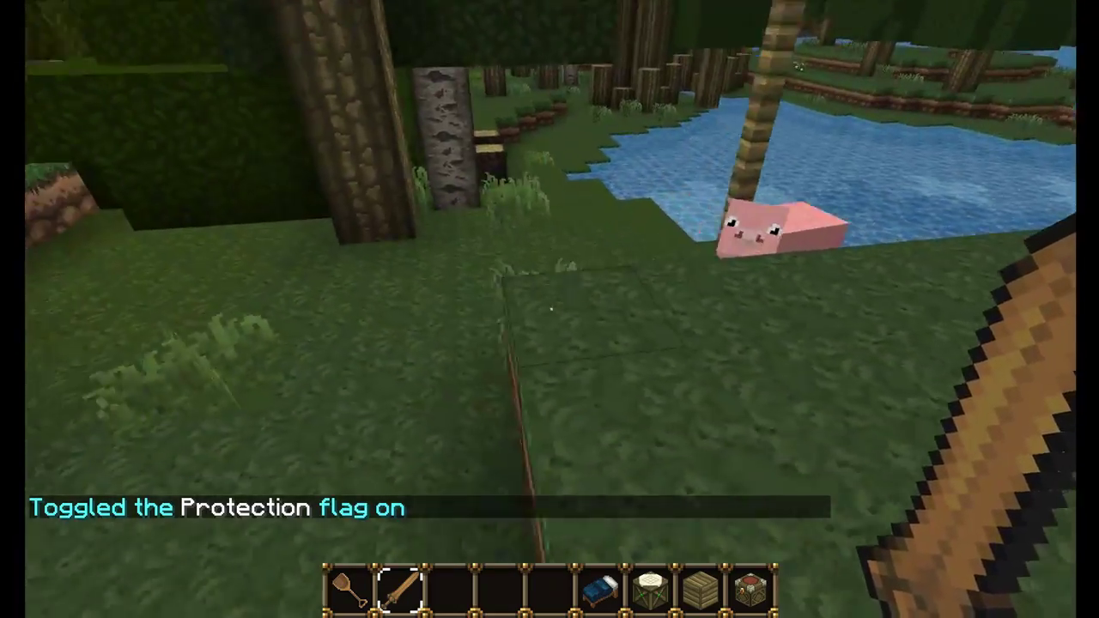
key(w)
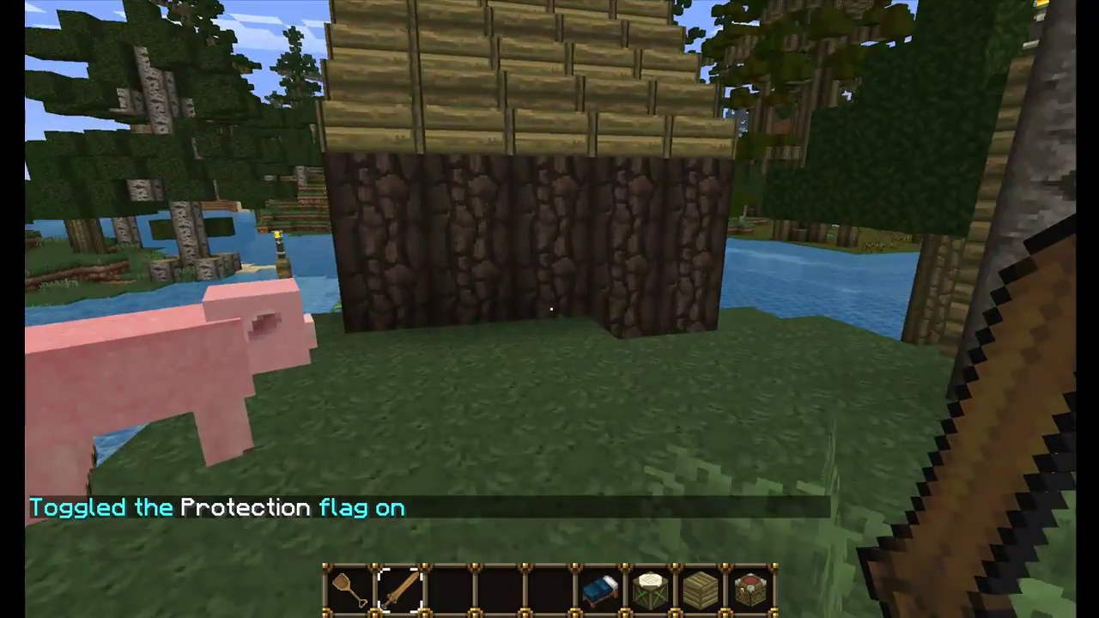
key(3)
key(4)
key(w)
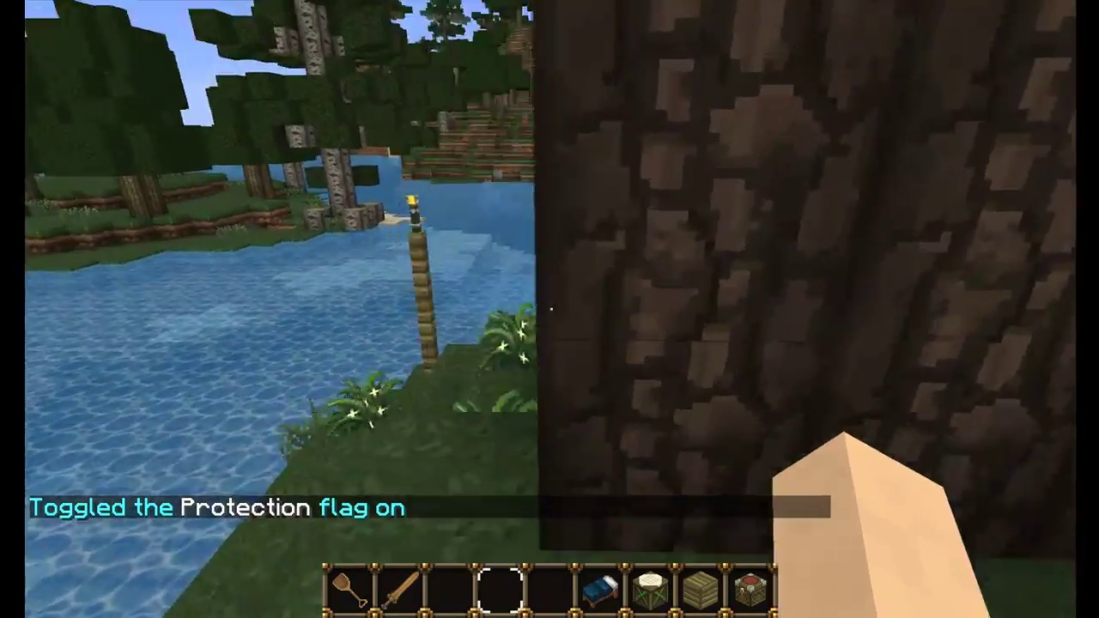
key(w)
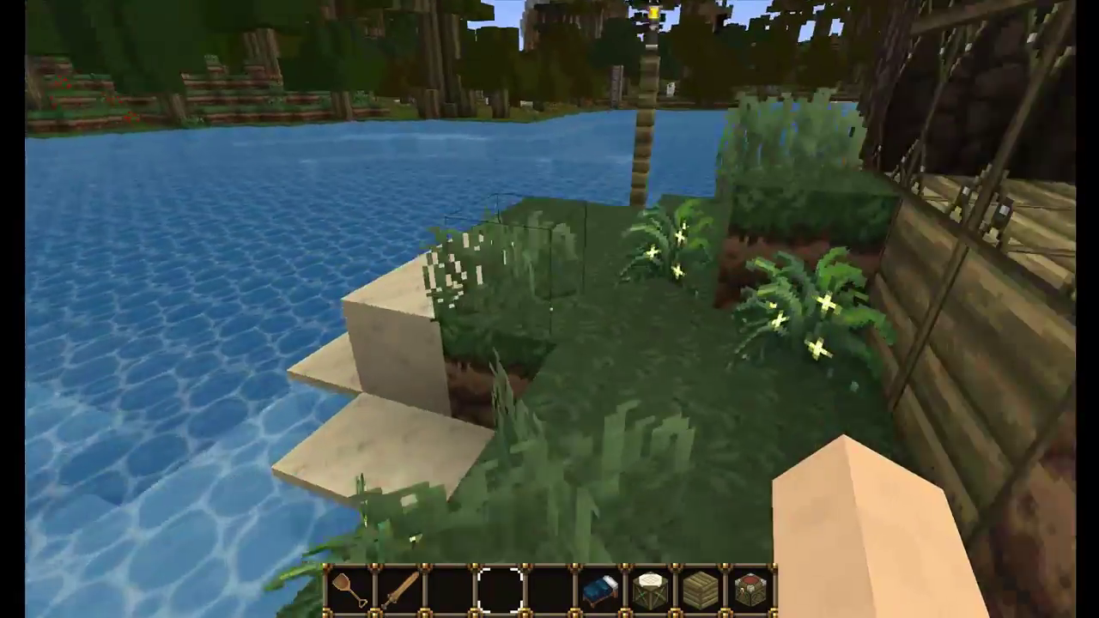
key(w)
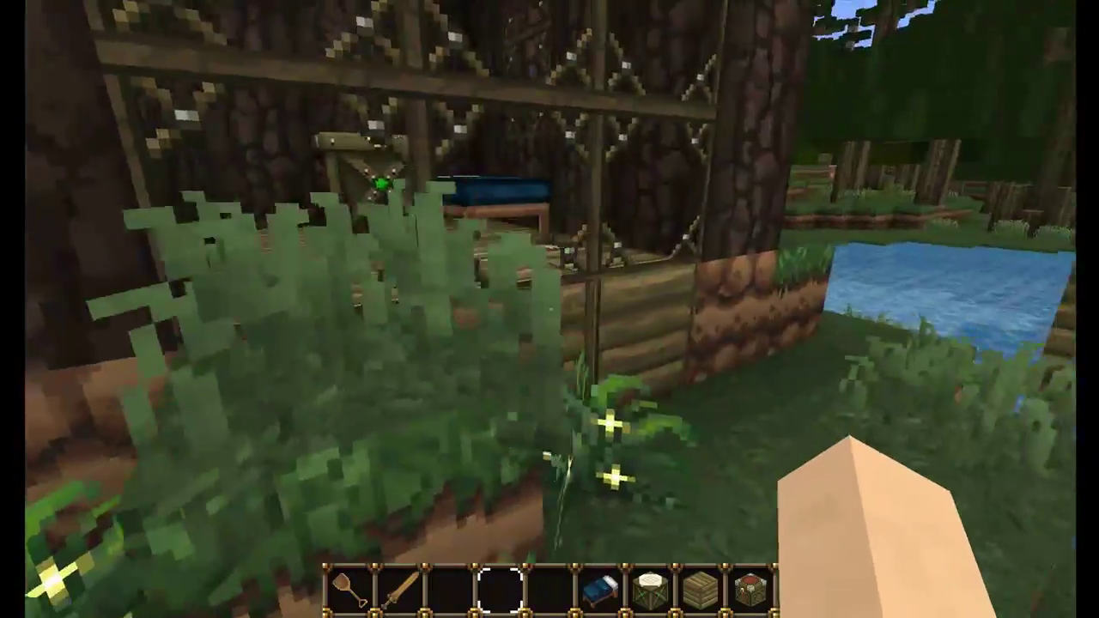
key(space)
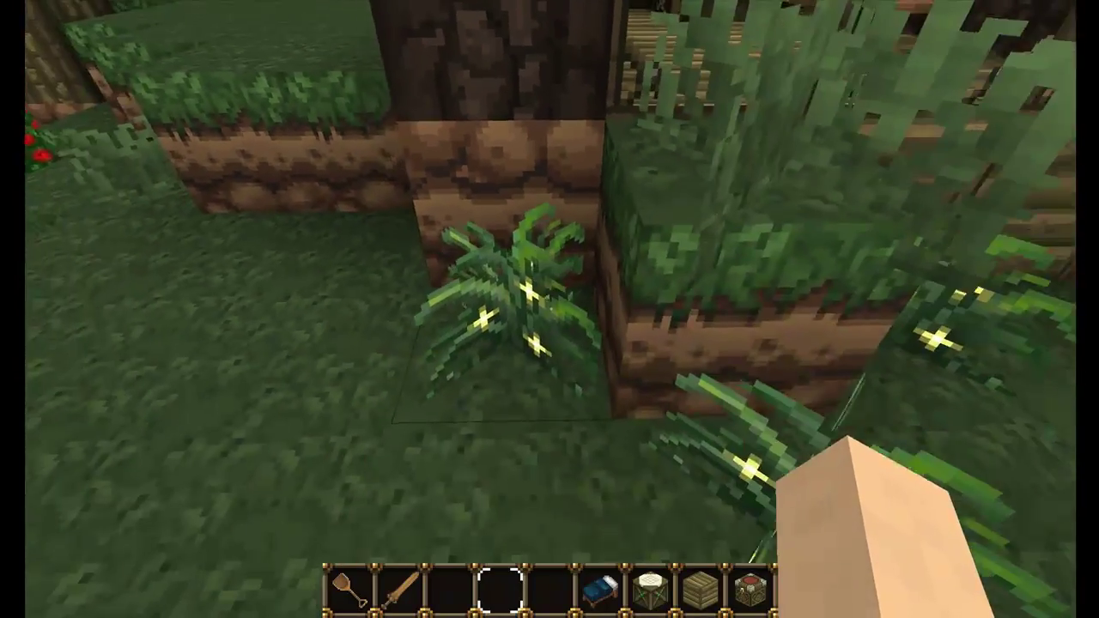
Add another player to the House zone's whitelist with /zmod allow House followed by that player's username
key(t)
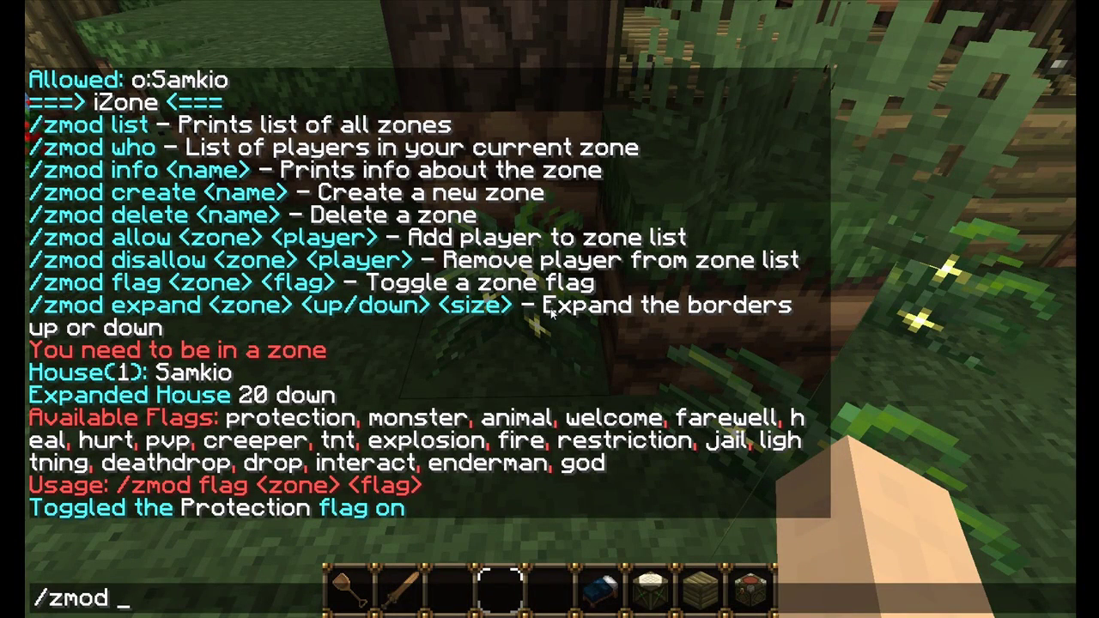
text(ow House )
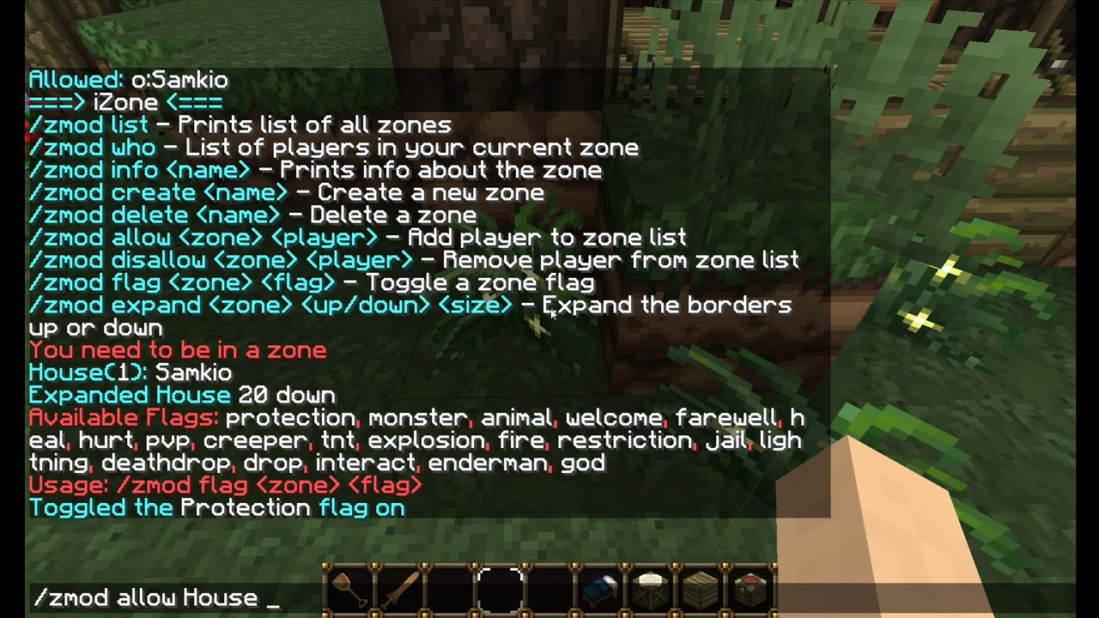
text(xTorrent)
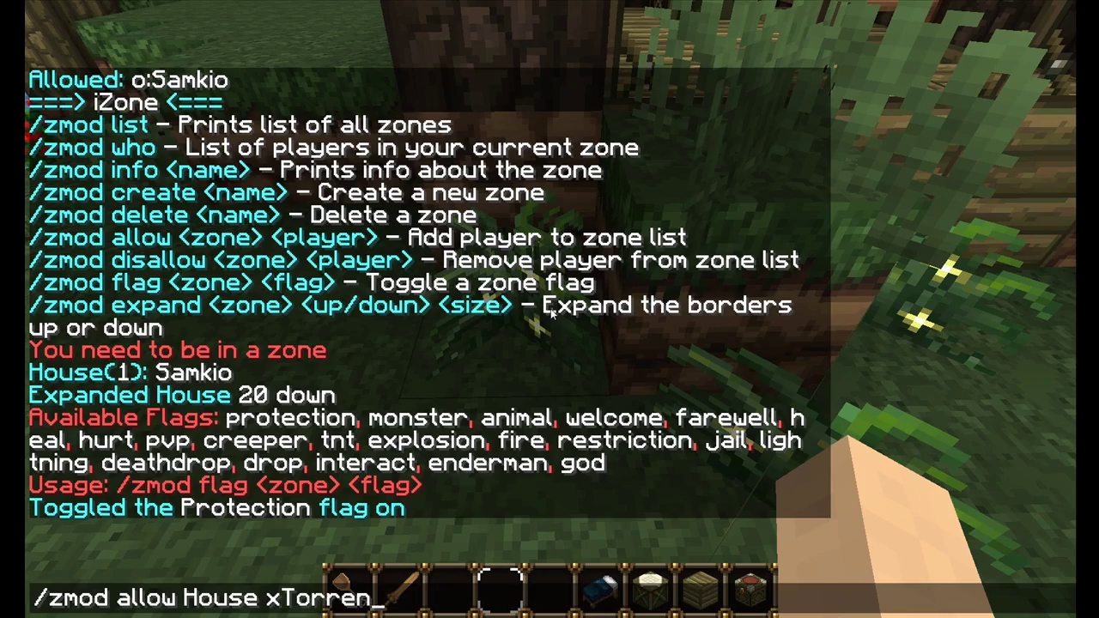
key(Return)
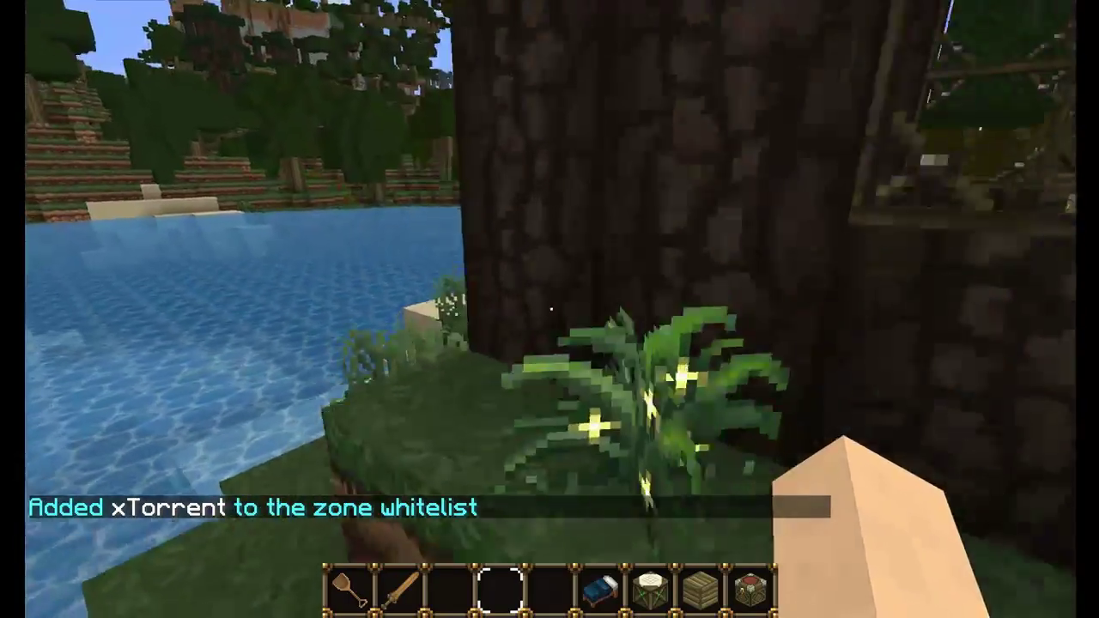
Check the House zone's flags and allowed players by using the wooden sword on the house
key(t)
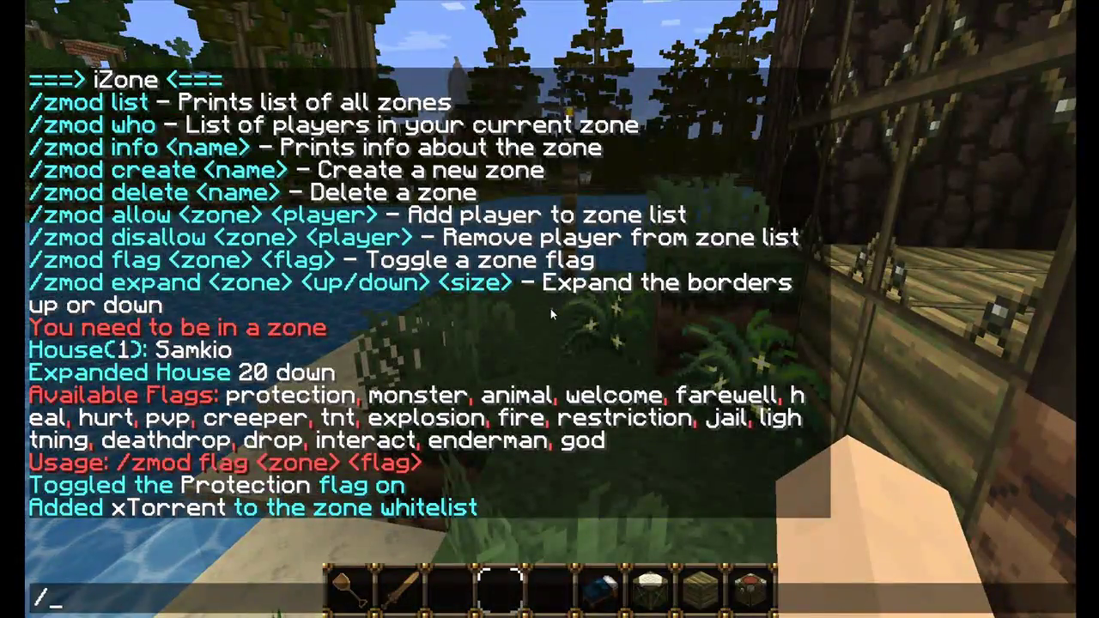
key(Escape)
scroll(550, 309, up, 2)
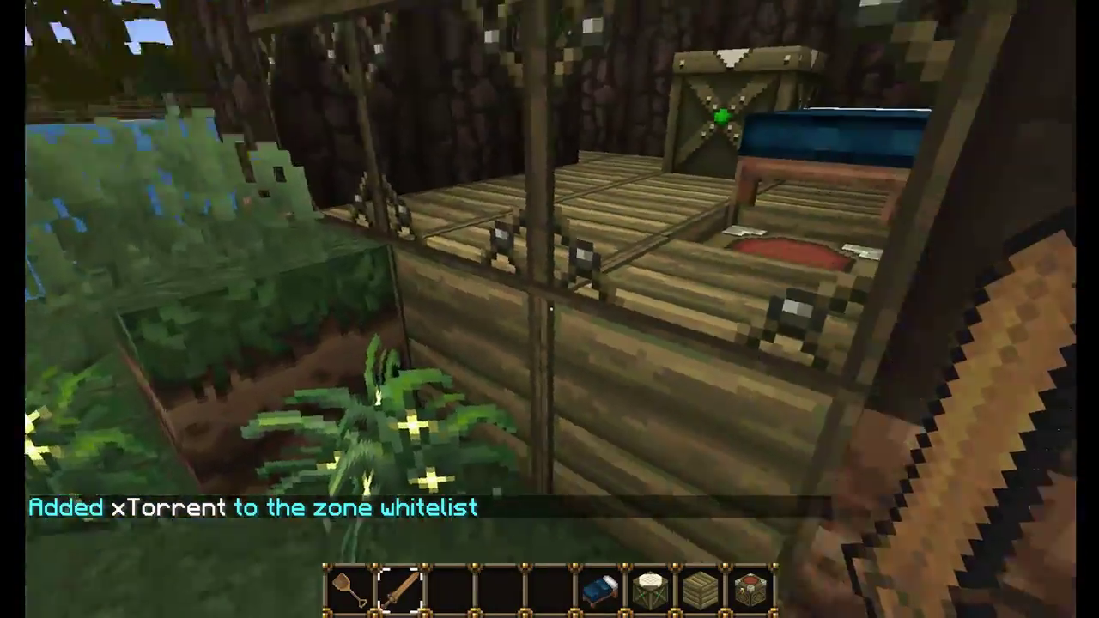
right_click(551, 309)
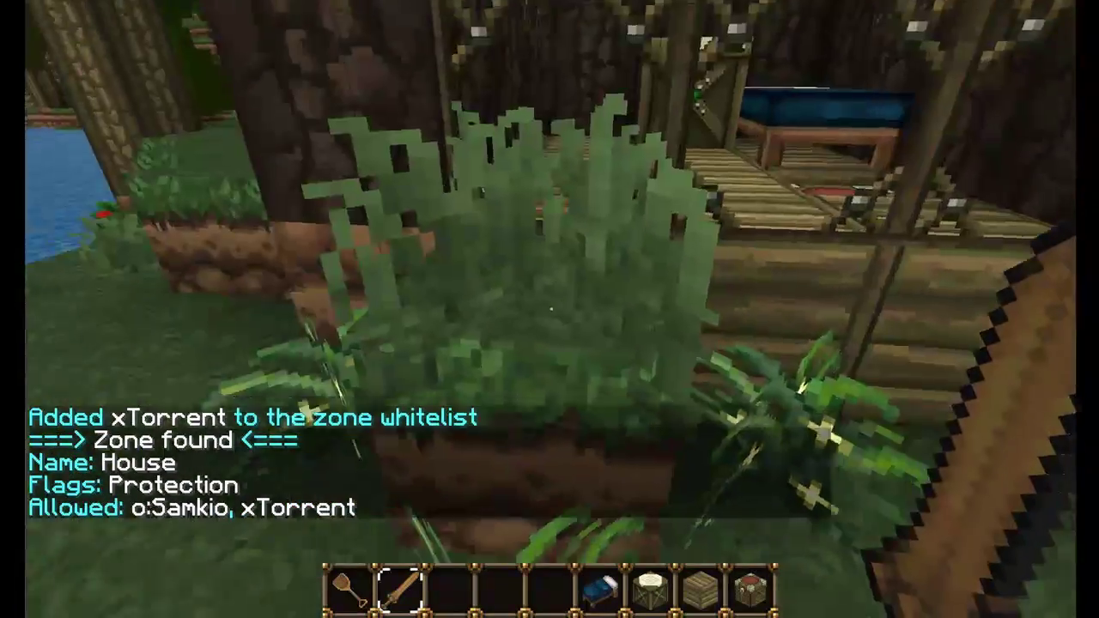
key(t)
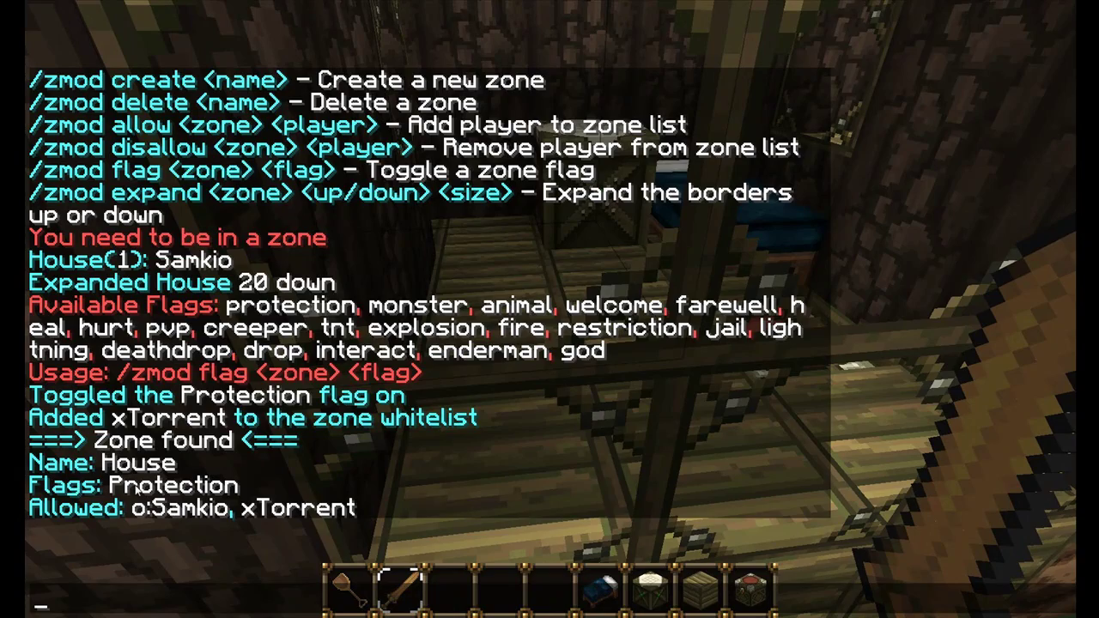
key(Escape)
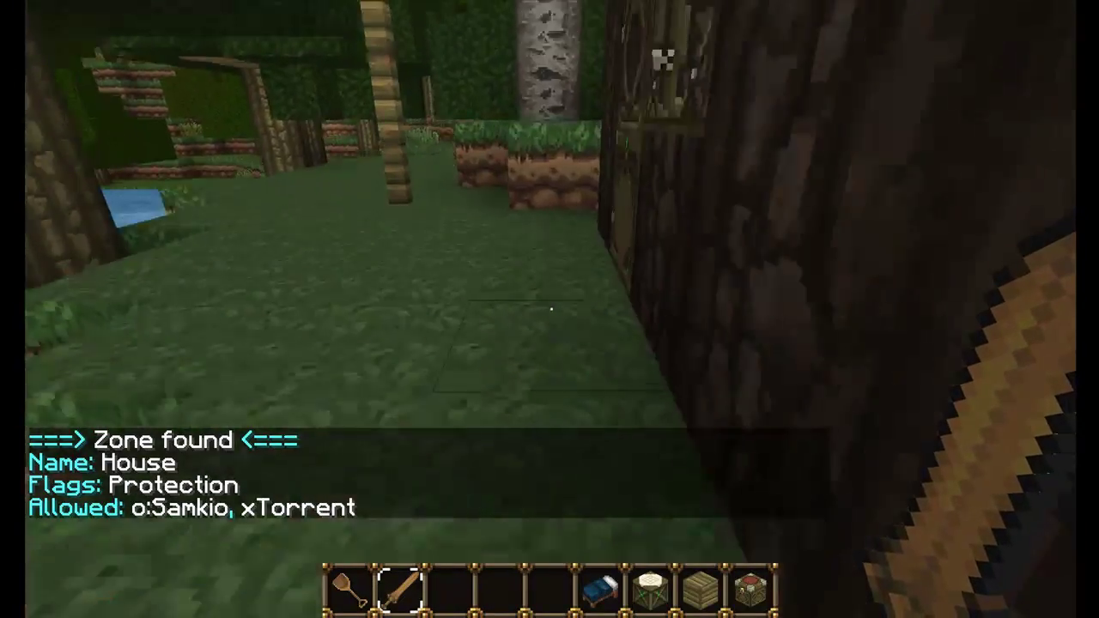
key(w)
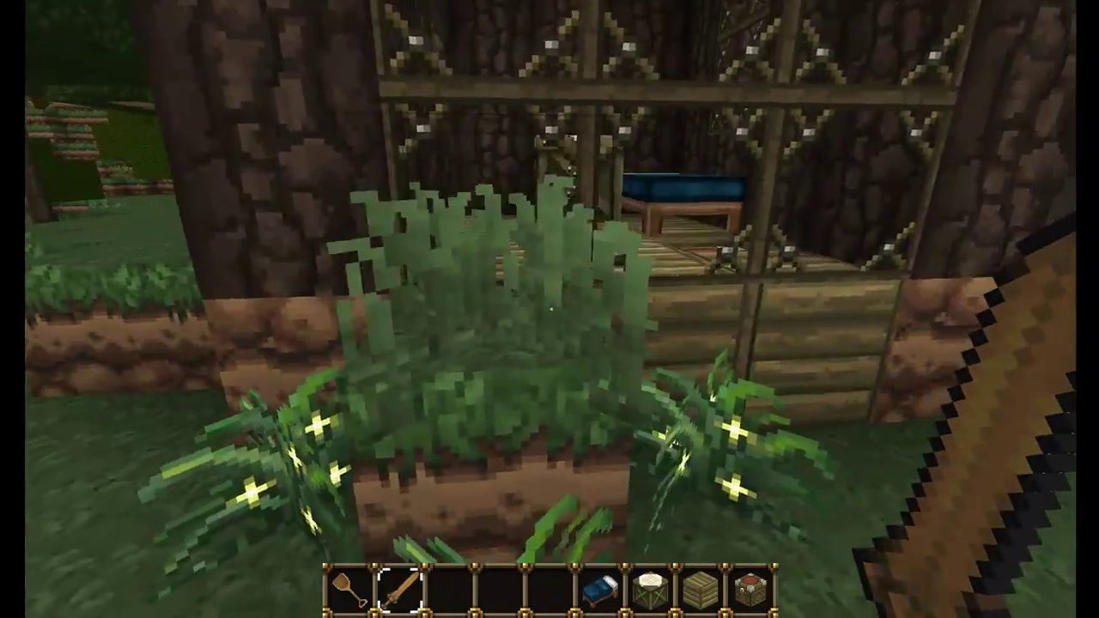
Remove the whitelisted player from the House zone with /zmod disallow House and their username, and check the zone's details with the wooden sword
key(slash)
text(zmod disall)
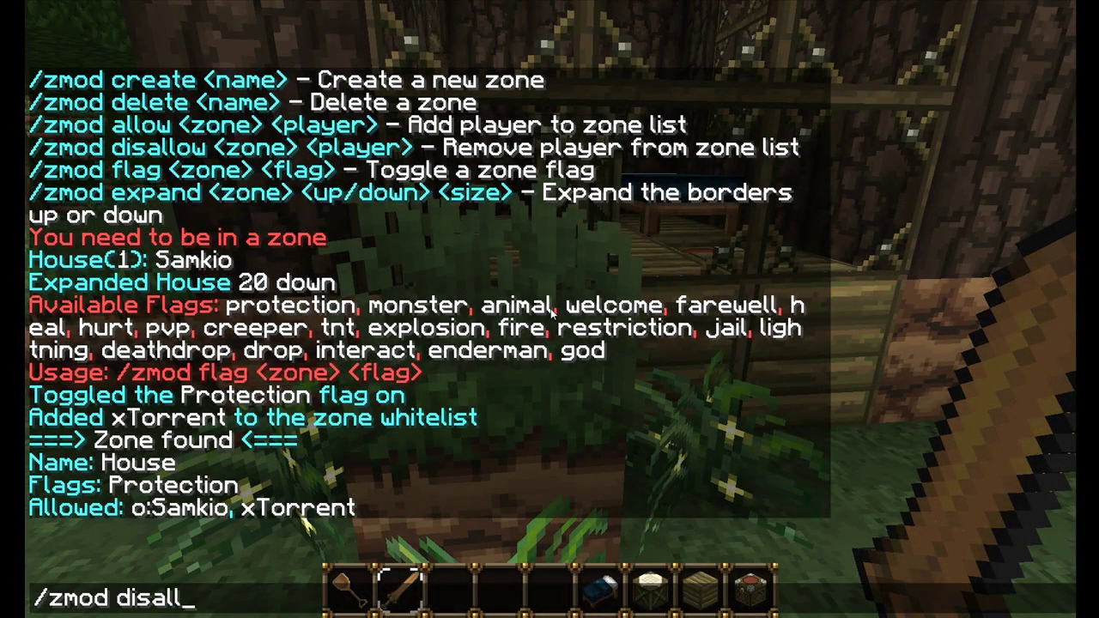
text(ouse xTorrent)
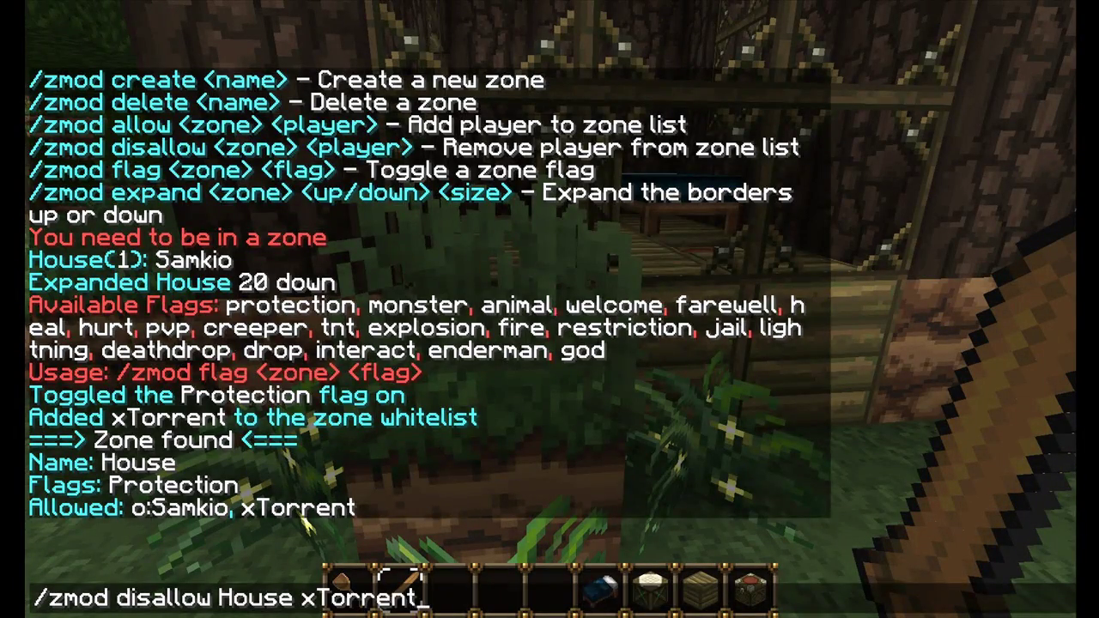
key(Return)
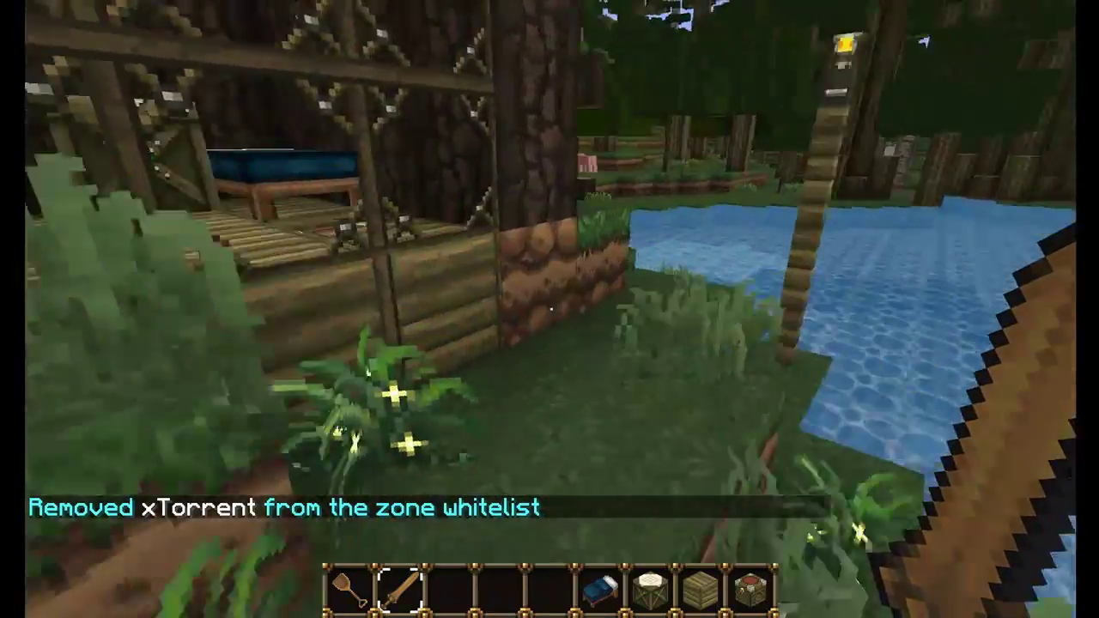
key(a)
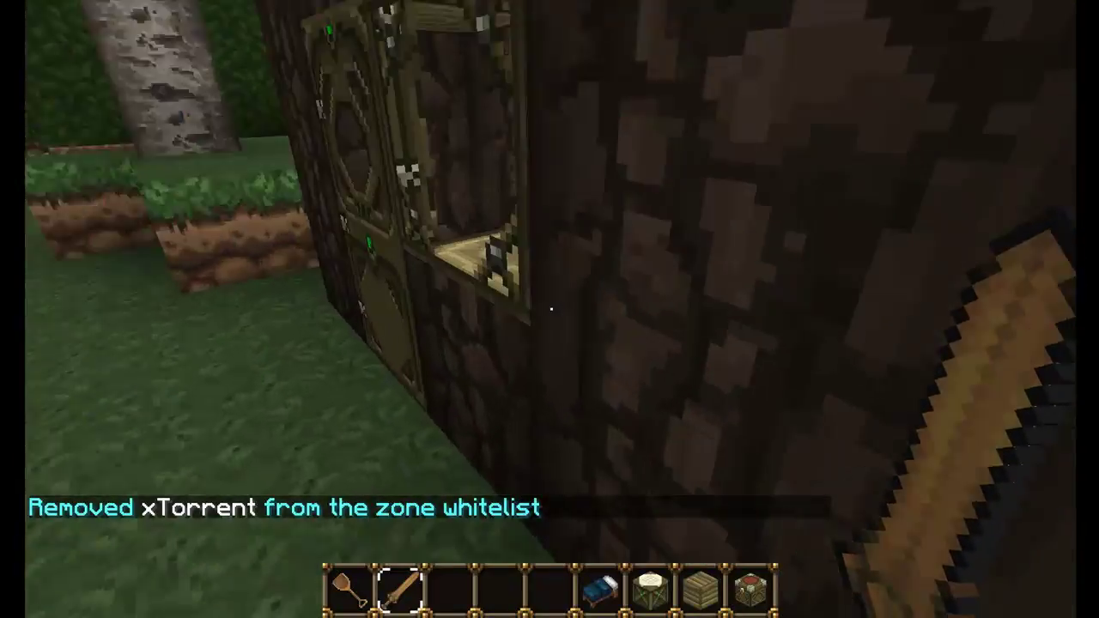
right_click(551, 309)
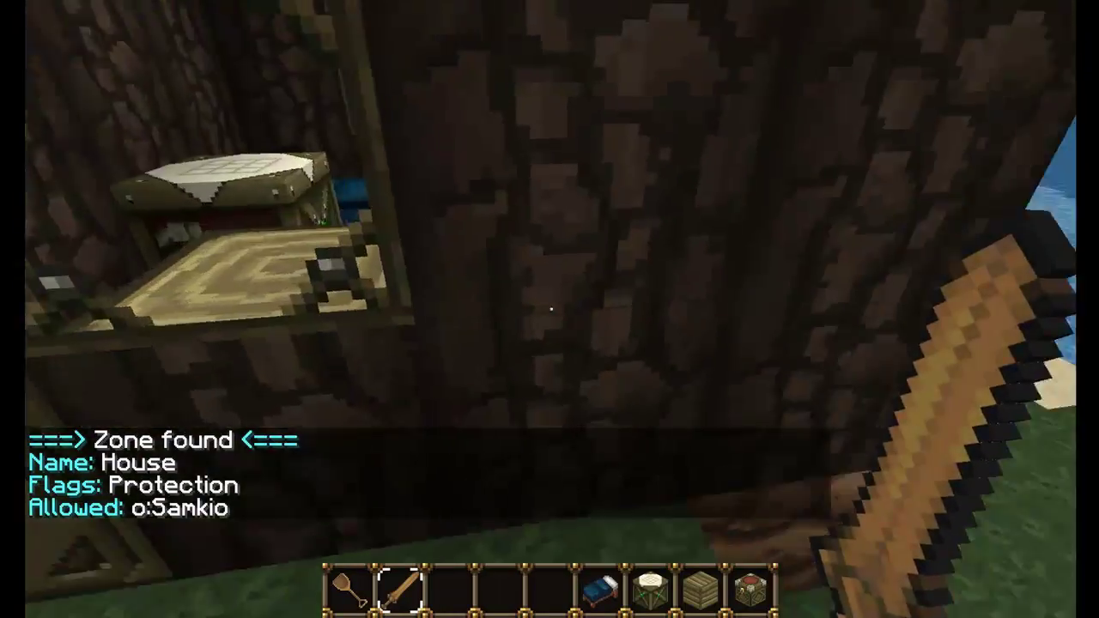
List the zone commands with /zmod and the available flags with /zmod flag
key(t)
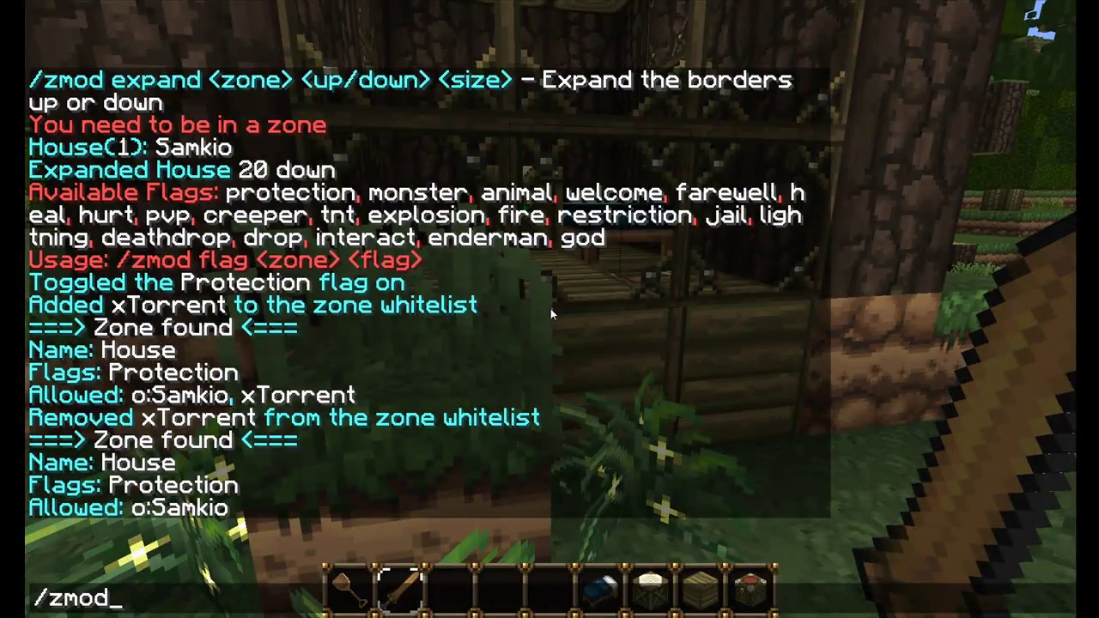
key(Return)
text(/zmod flag)
key(Return)
Turn on the House zone's Welcome flag using /zmod flag, with the colour-coded message "Welcome to &cHouse"
text(/zmod)
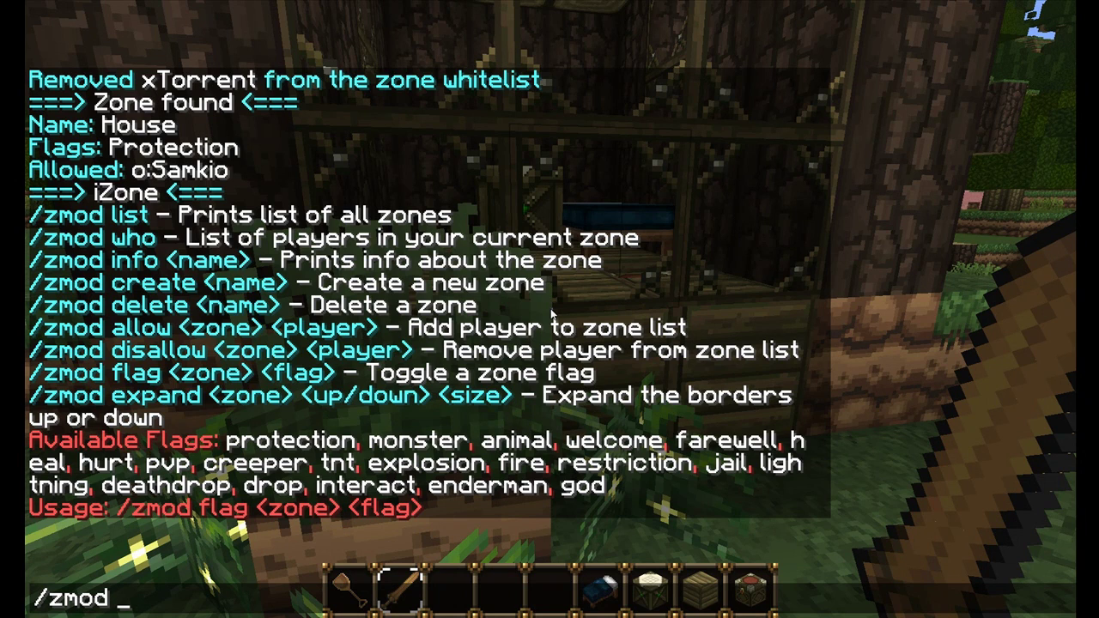
text(flag H)
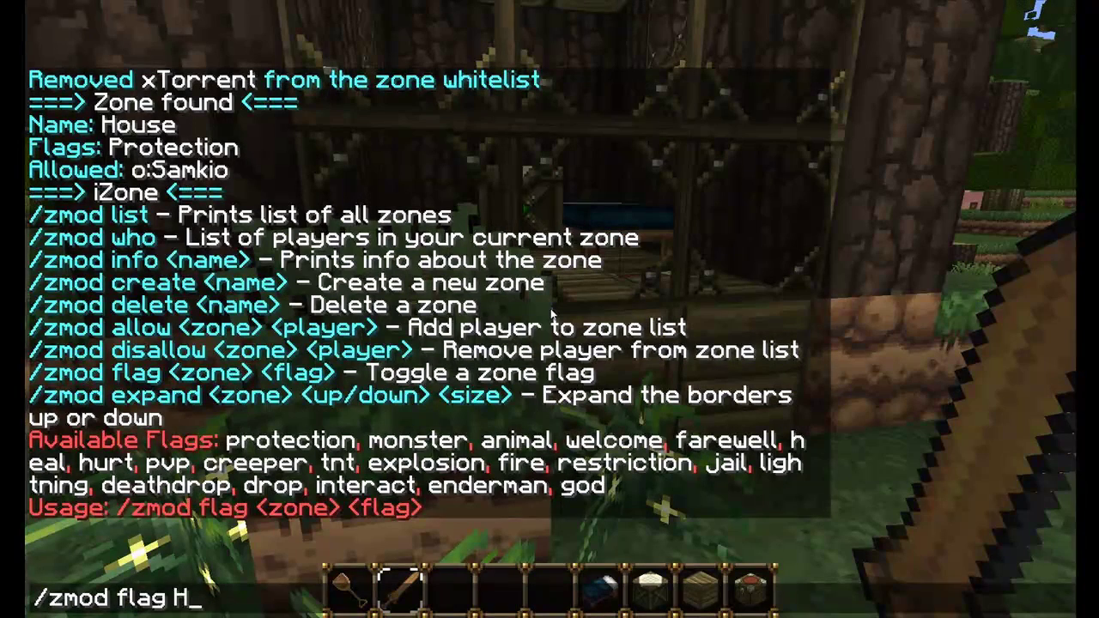
text(ouse Welcome)
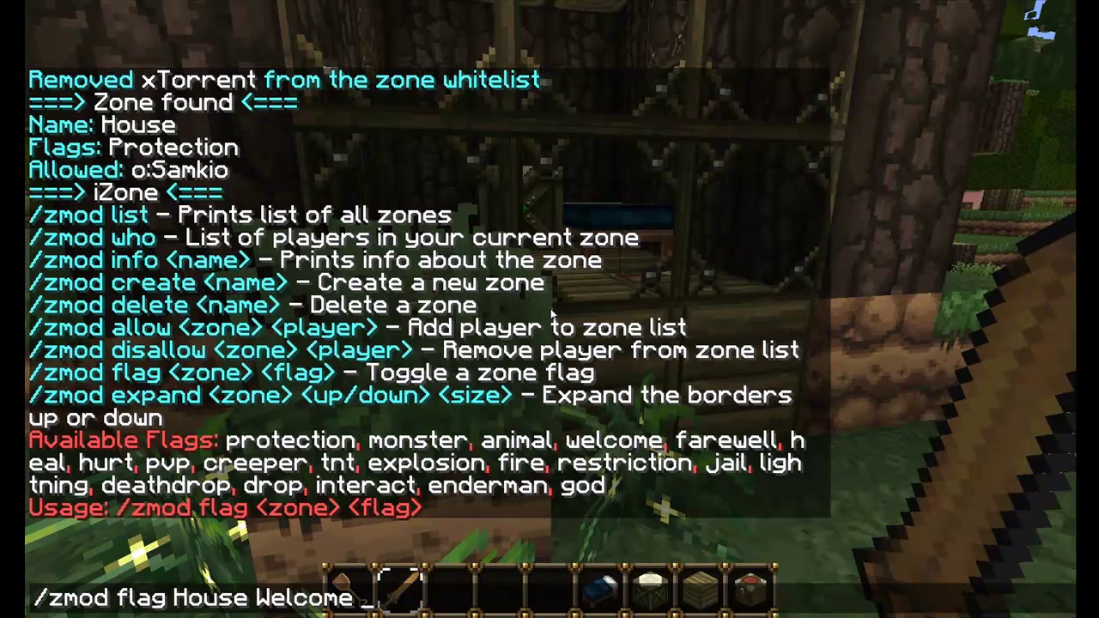
text(Weo)
key(BackSpace)
text(lcome to )
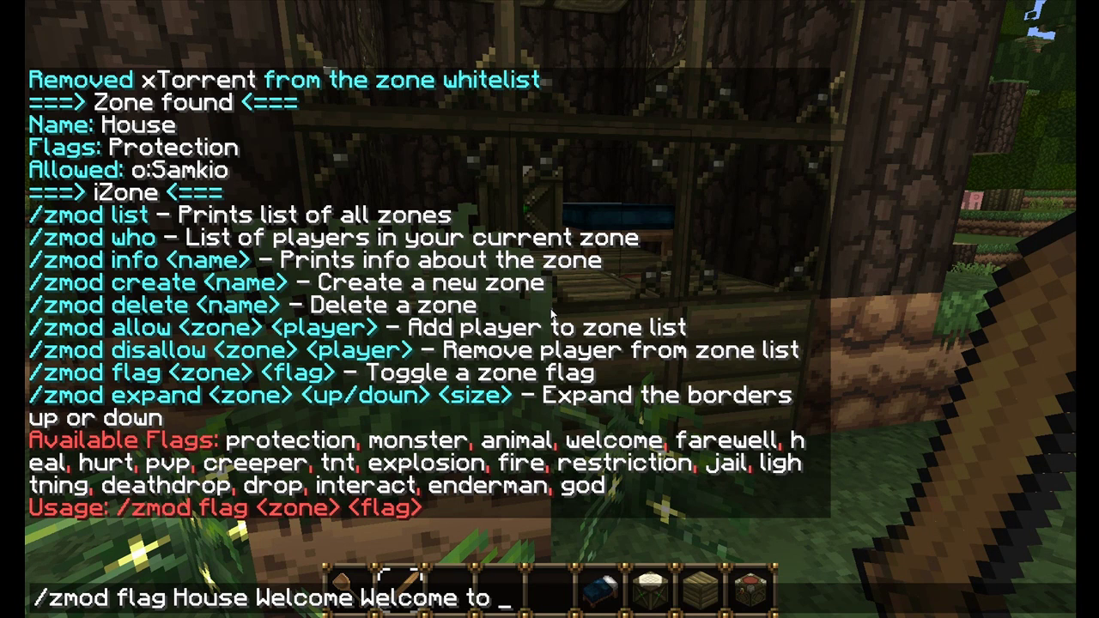
text(Samkios)
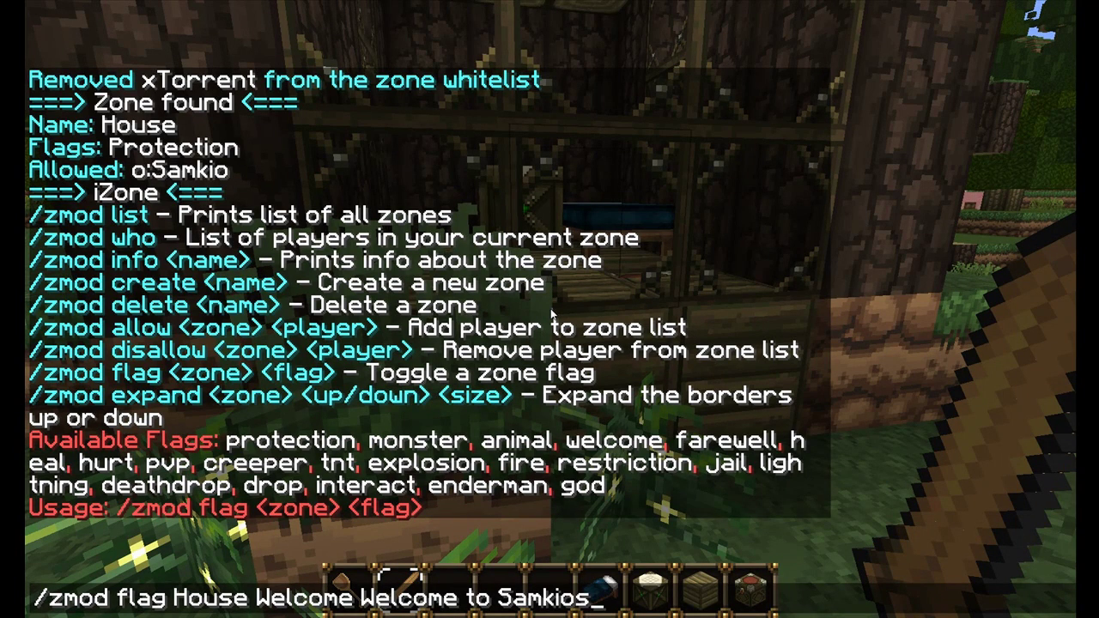
text( Ho)
key(BackSpace)
key(BackSpace)
key(BackSpace)
key(BackSpace)
key(BackSpace)
key(BackSpace)
key(BackSpace)
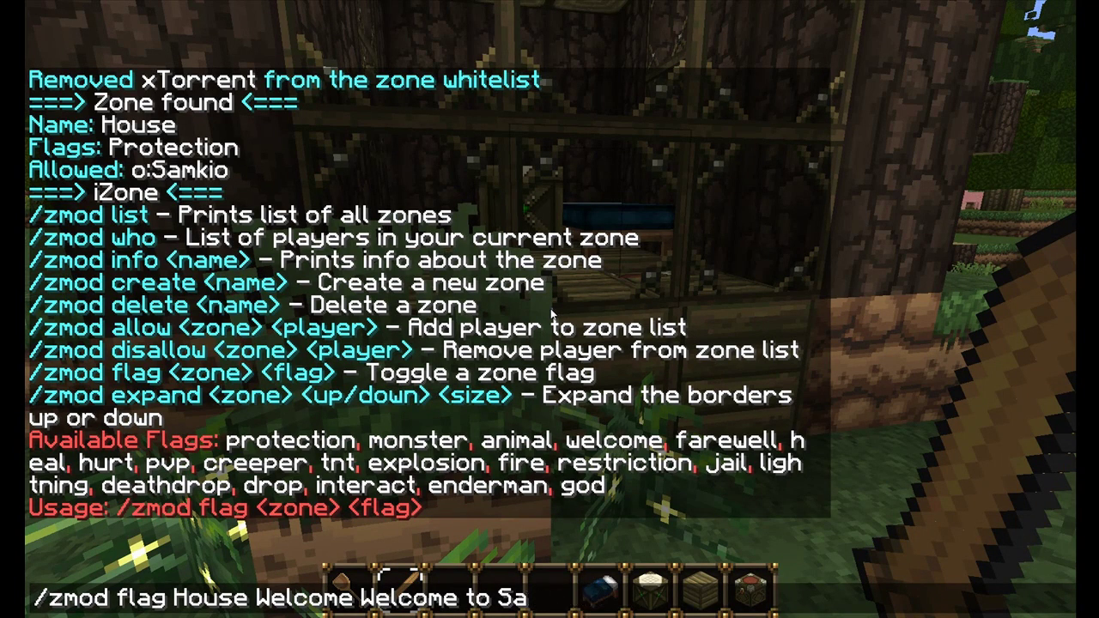
key(BackSpace)
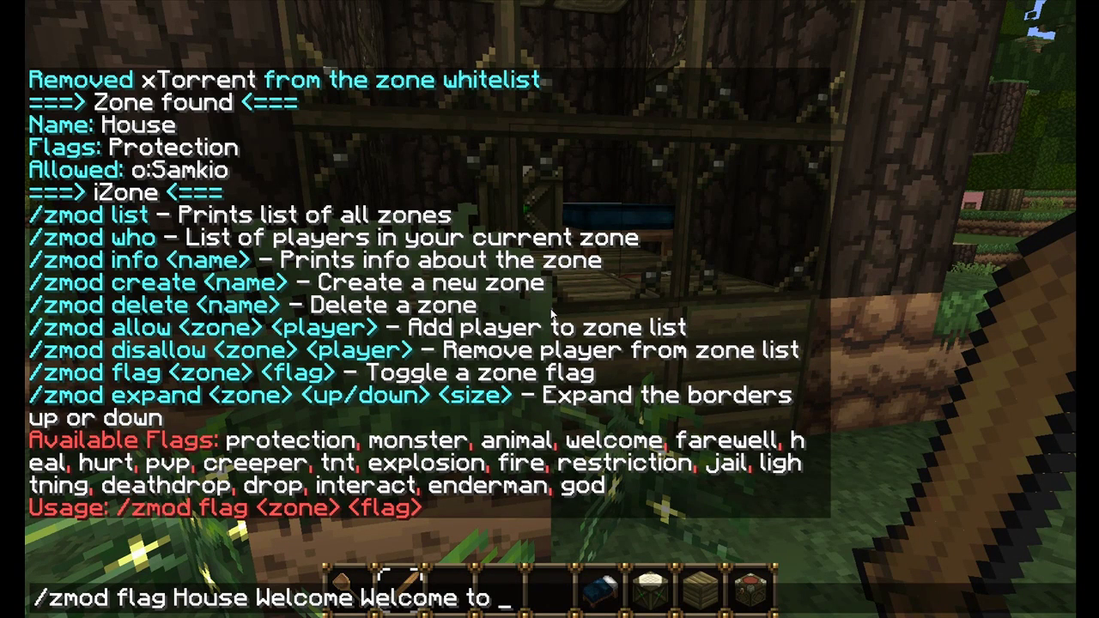
text(&)
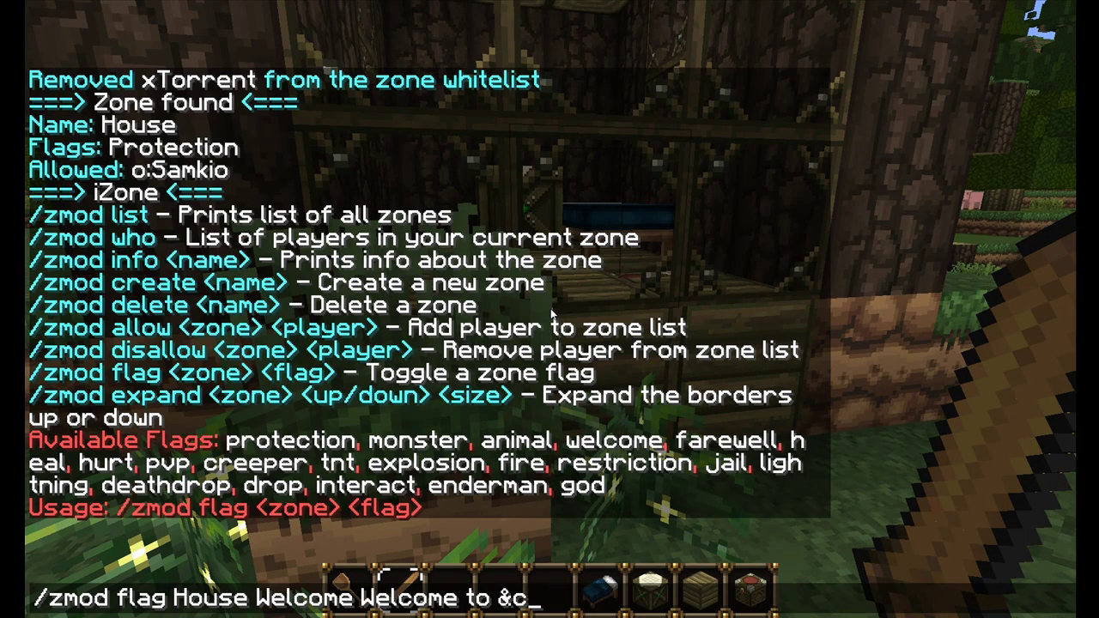
text(cHouse)
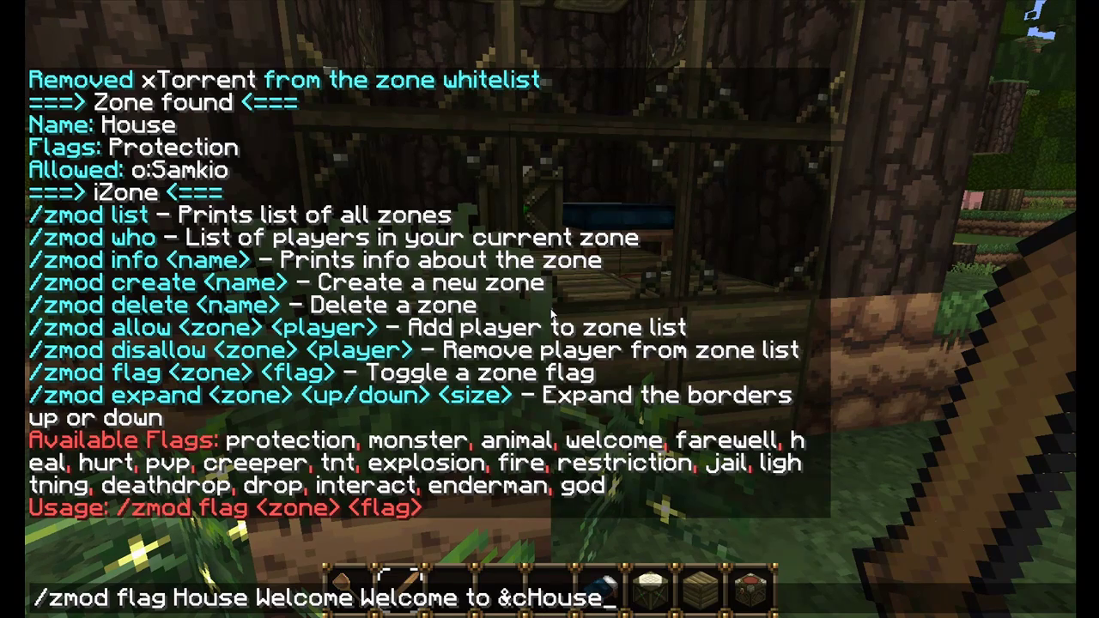
key(Return)
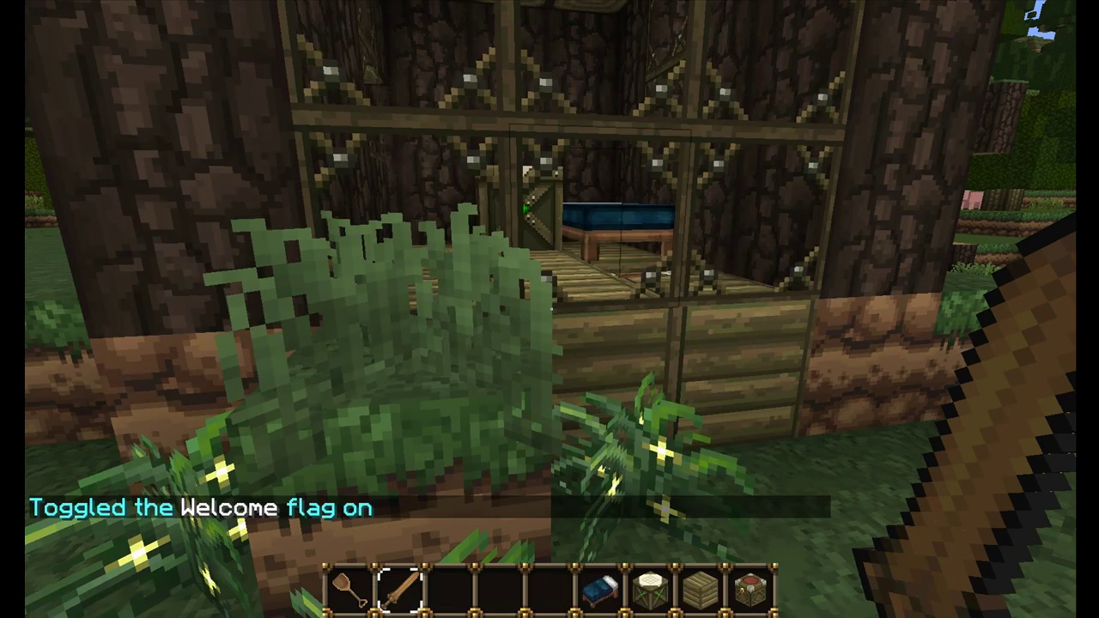
Walk out of the House zone and back in to test its welcome message
key(w)
key(space)
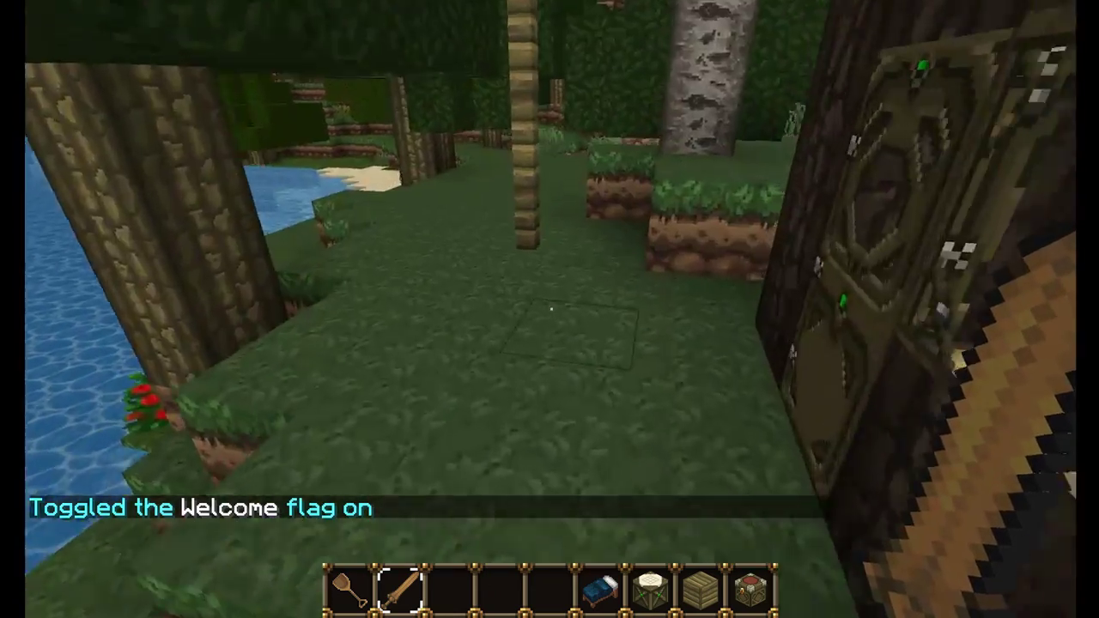
key(w)
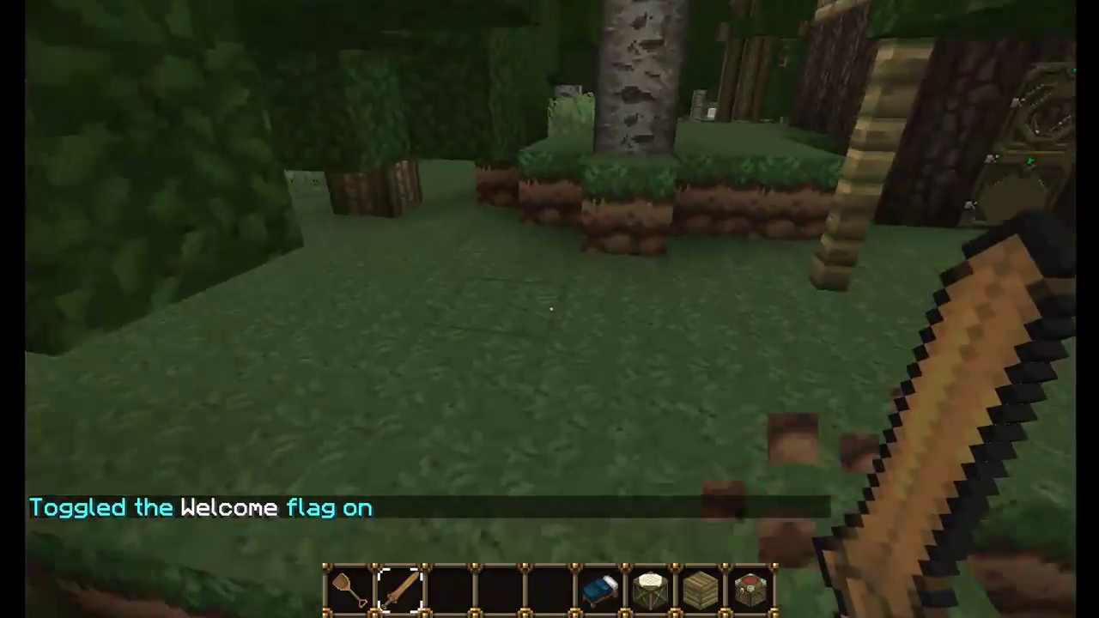
key(w)
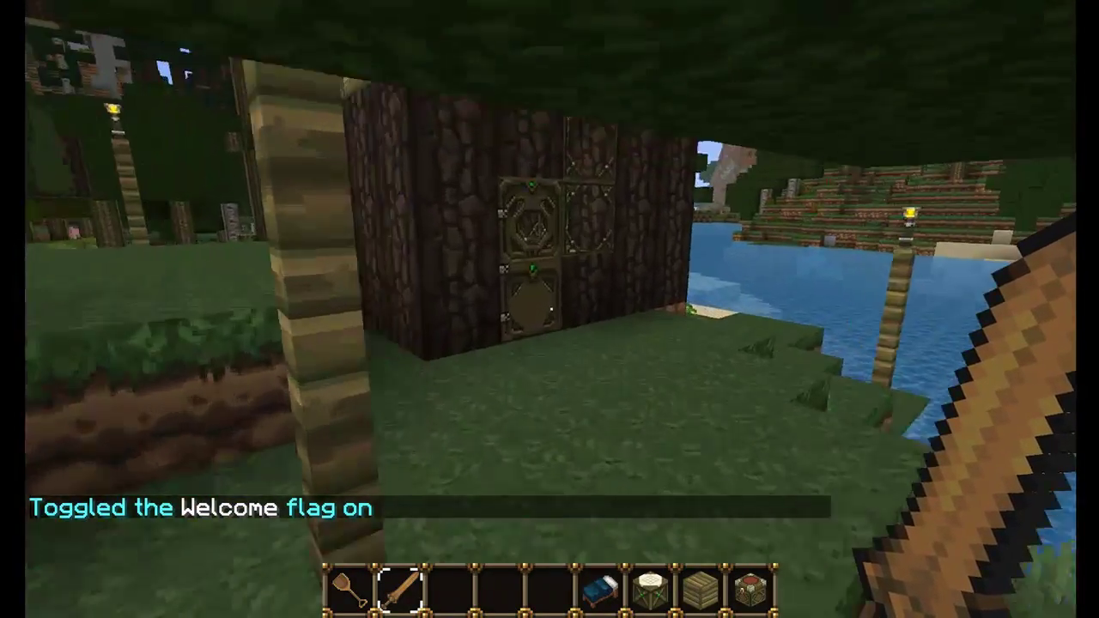
key(w)
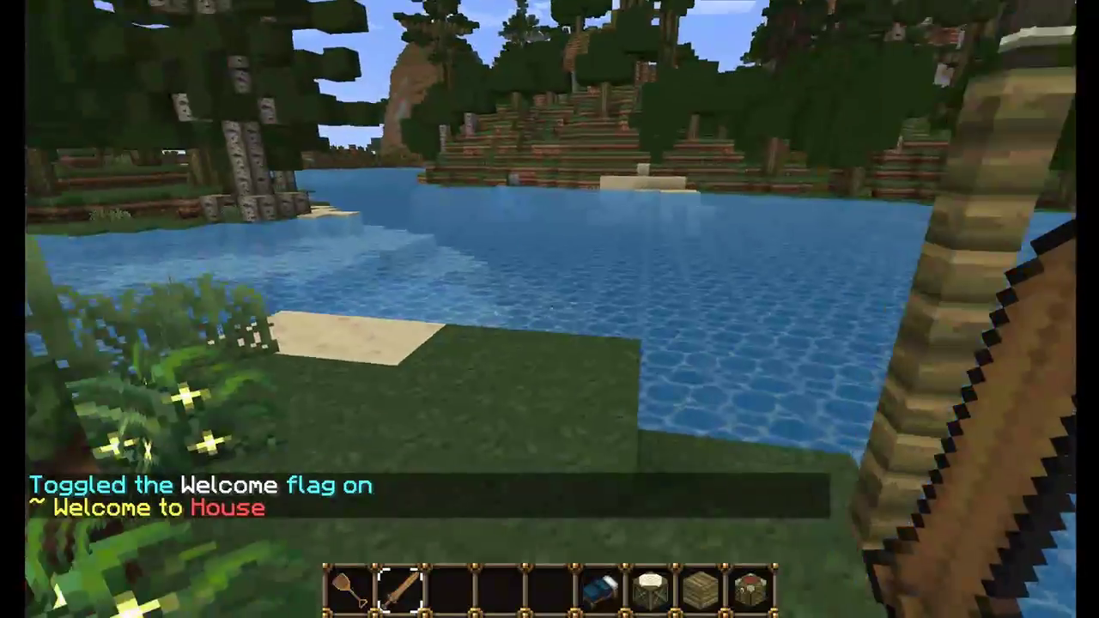
key(w)
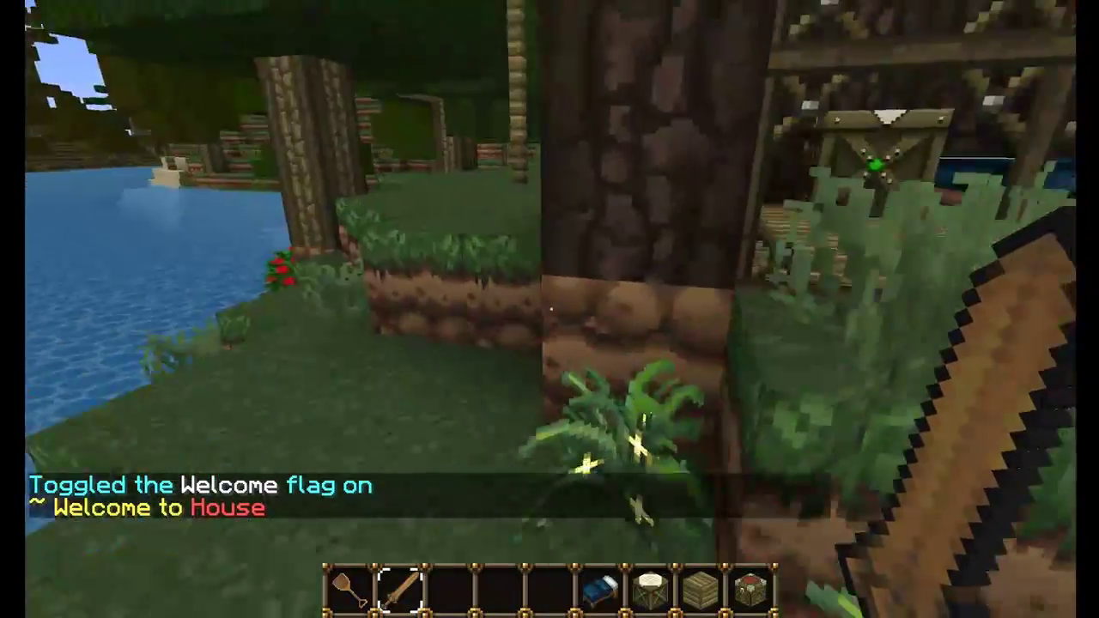
Turn on the House zone's farewell flag with the message "Goodbye!" and test it by leaving and re-entering the zone
key(slash)
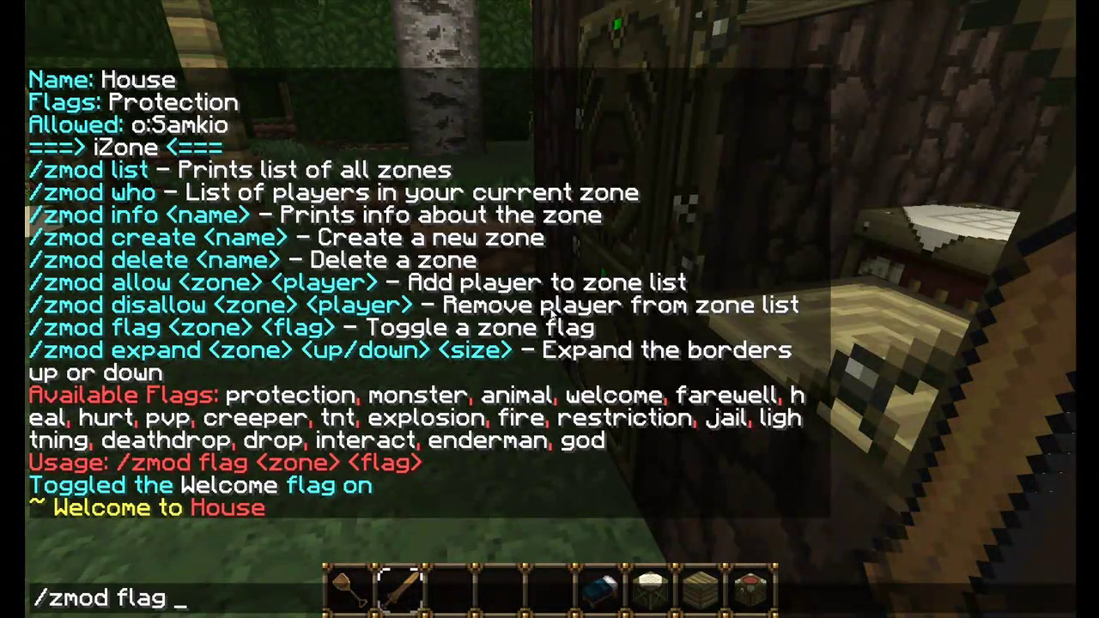
text(zmod flag House farewell )
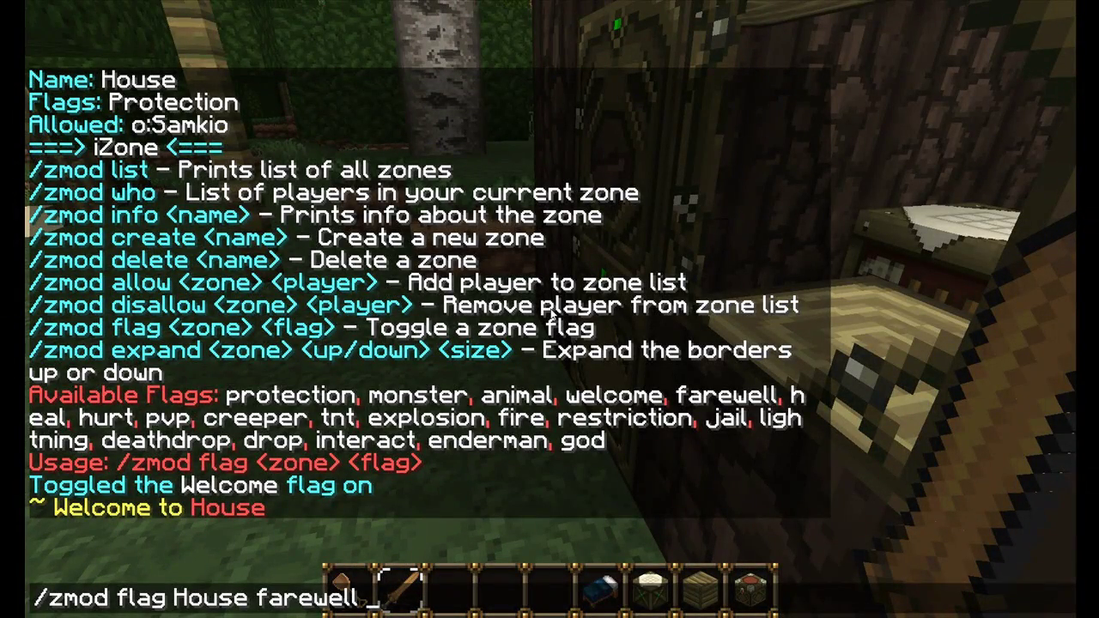
text(Goodbye!)
key(Return)
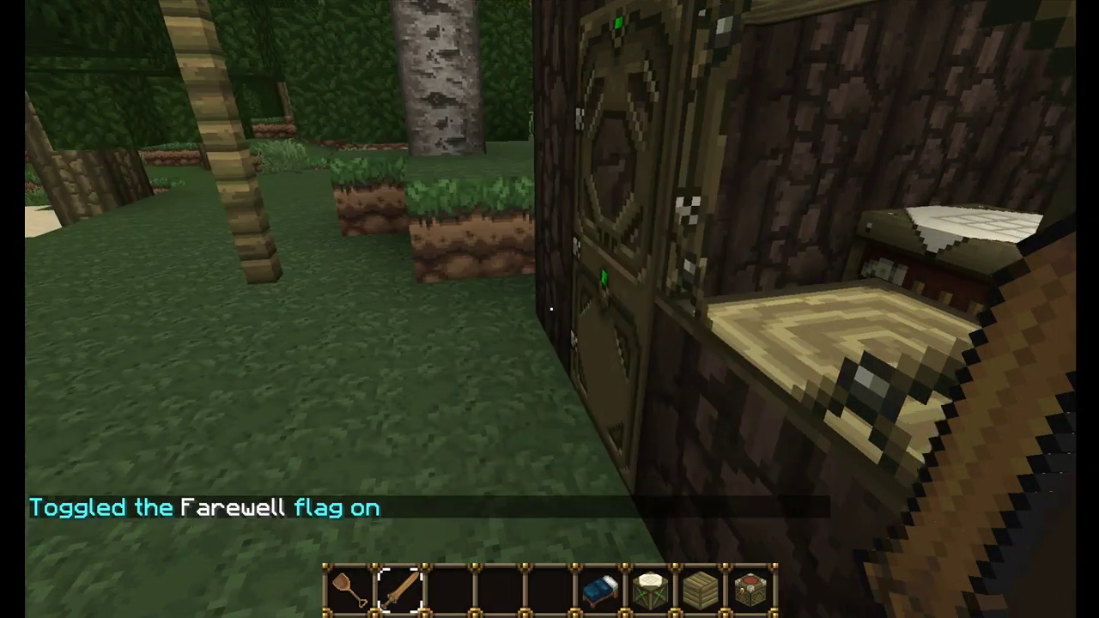
key(w)
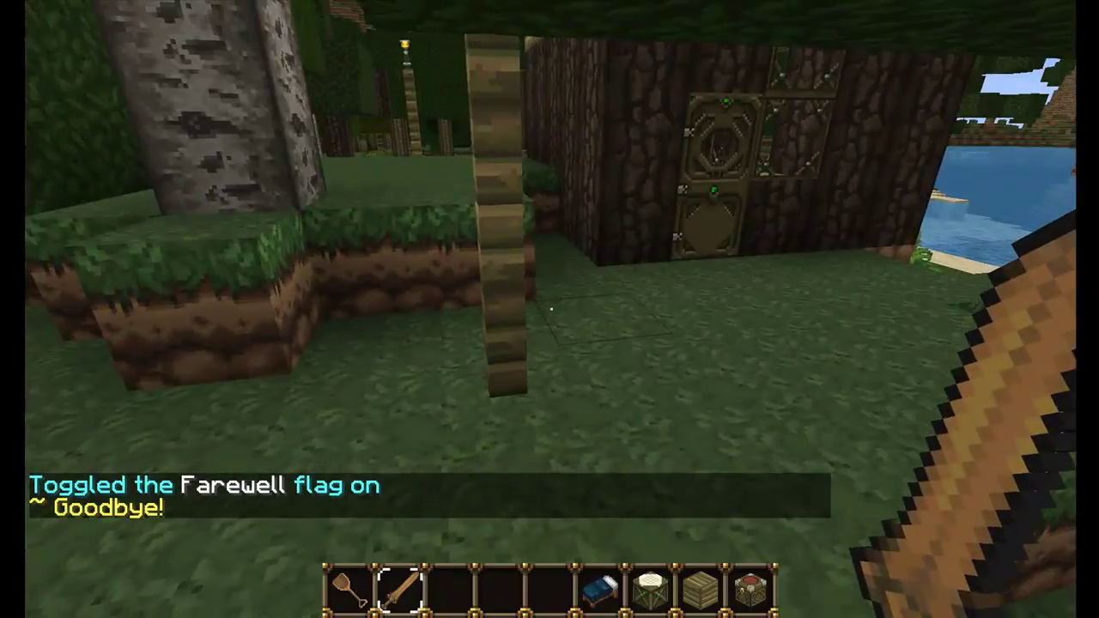
key(w)
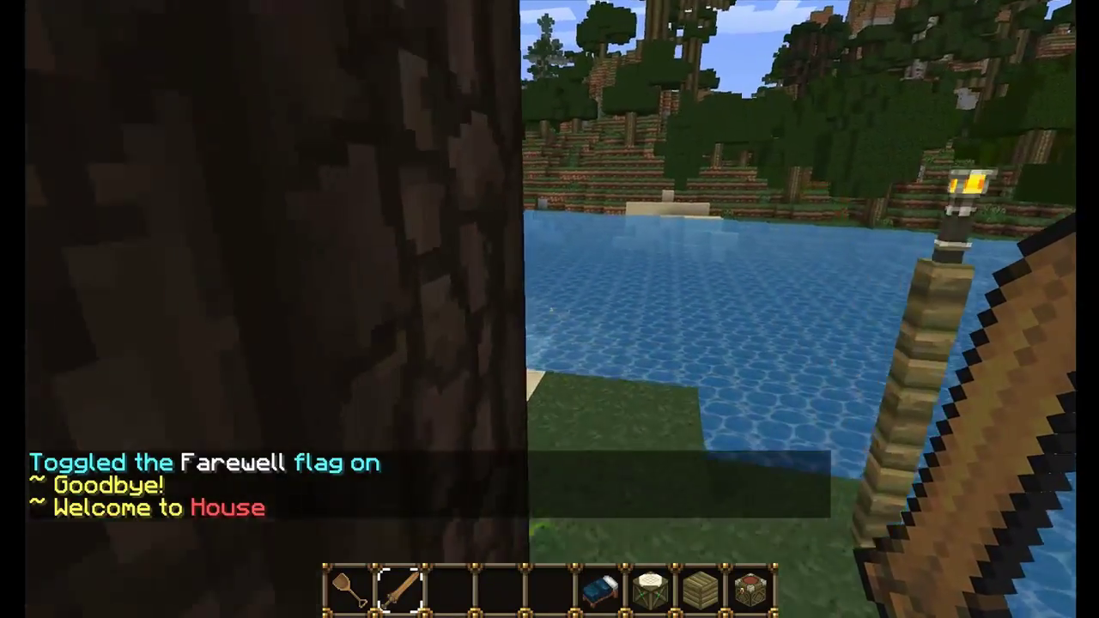
Turn on TNT protection for the House zone with /zmod flag House tnt
key(t)
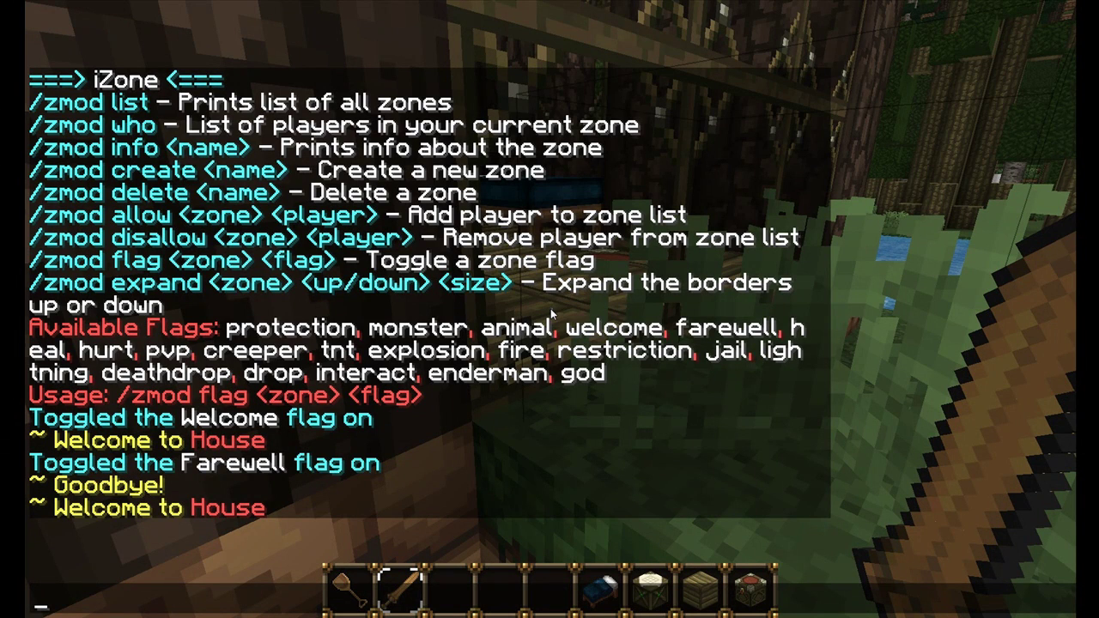
text(?)
key(BackSpace)
text(/zmod flag House tnt)
key(Return)
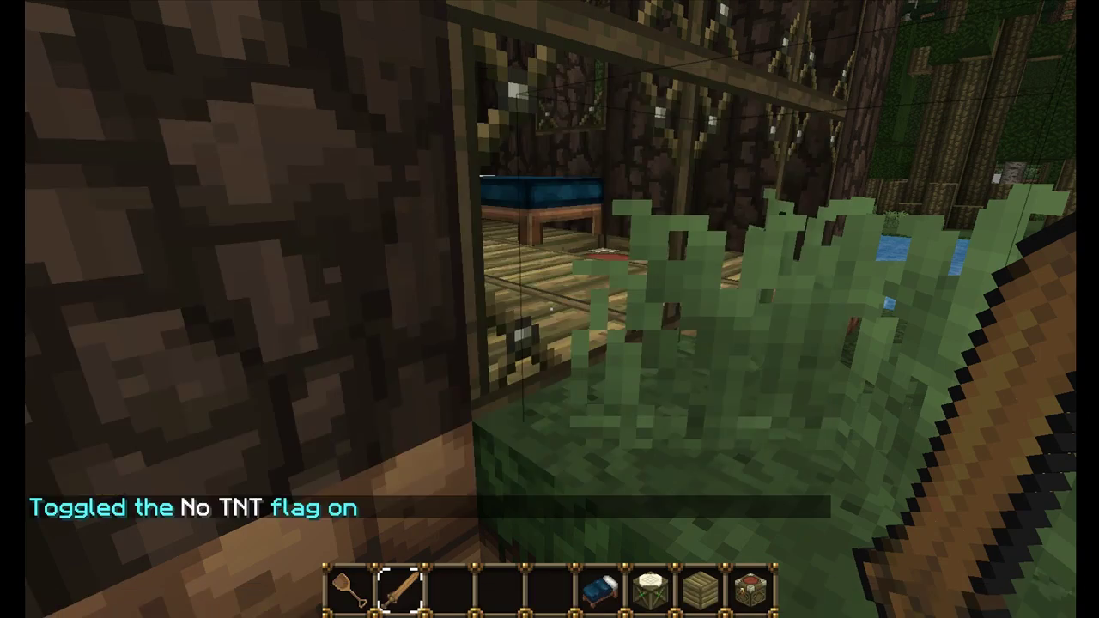
Add TNT and a Redstone Torch (On) from the item selection to the empty hotbar slots beside the bed
key(s)
key(w)
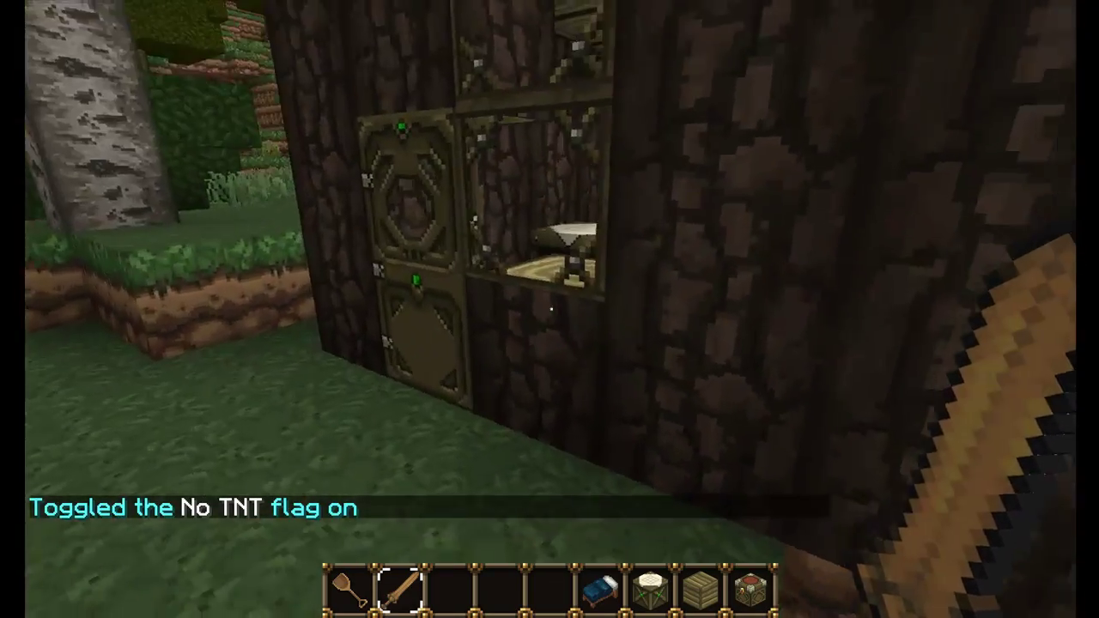
key(e)
drag(728, 148, 740, 189)
click(640, 471)
click(549, 528)
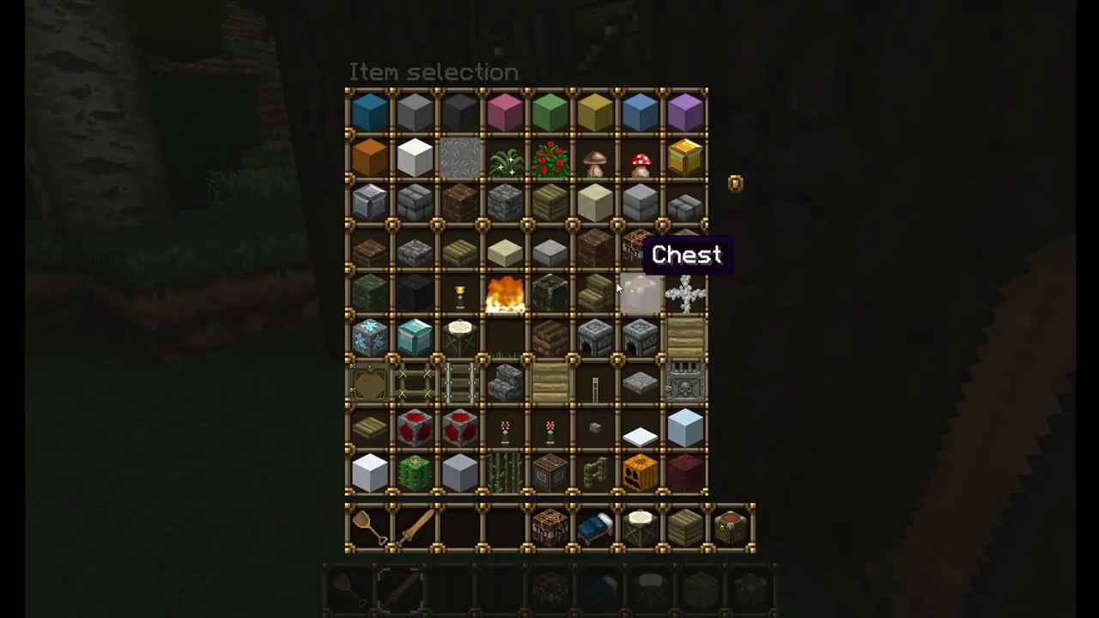
click(550, 426)
click(505, 528)
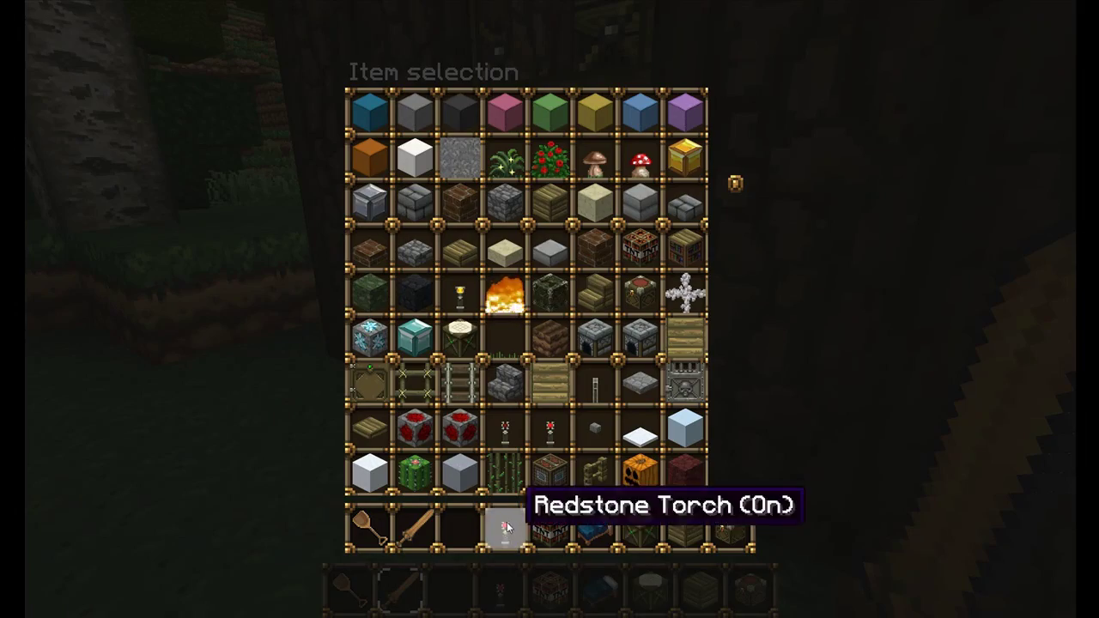
key(e)
key(w)
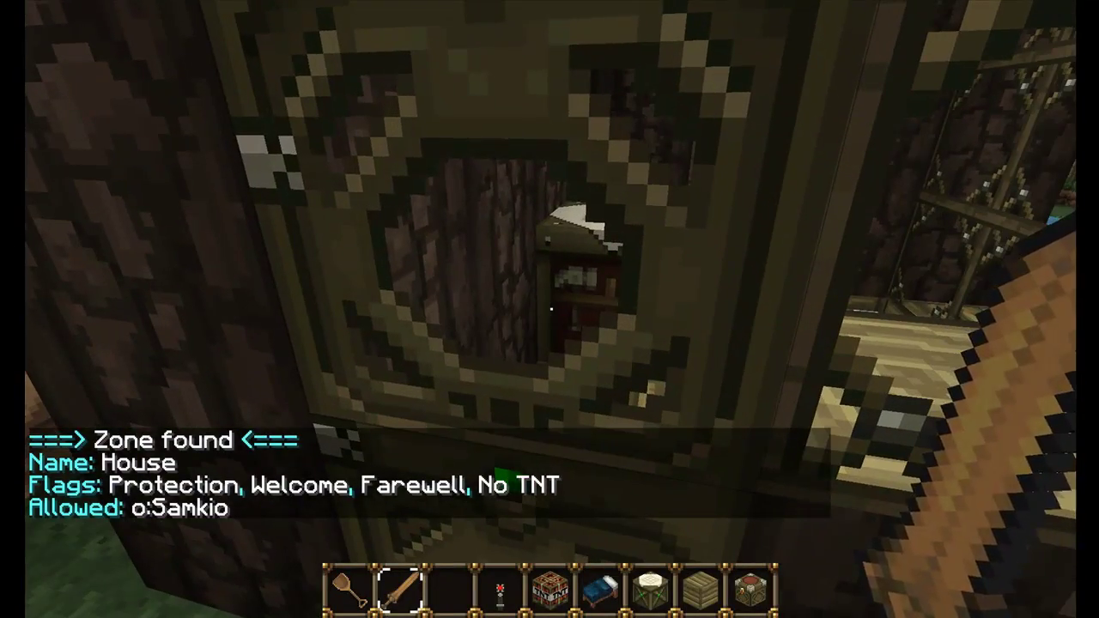
Place a TNT block on the floor inside the house and set a redstone torch against it to test the TNT flag
key(3)
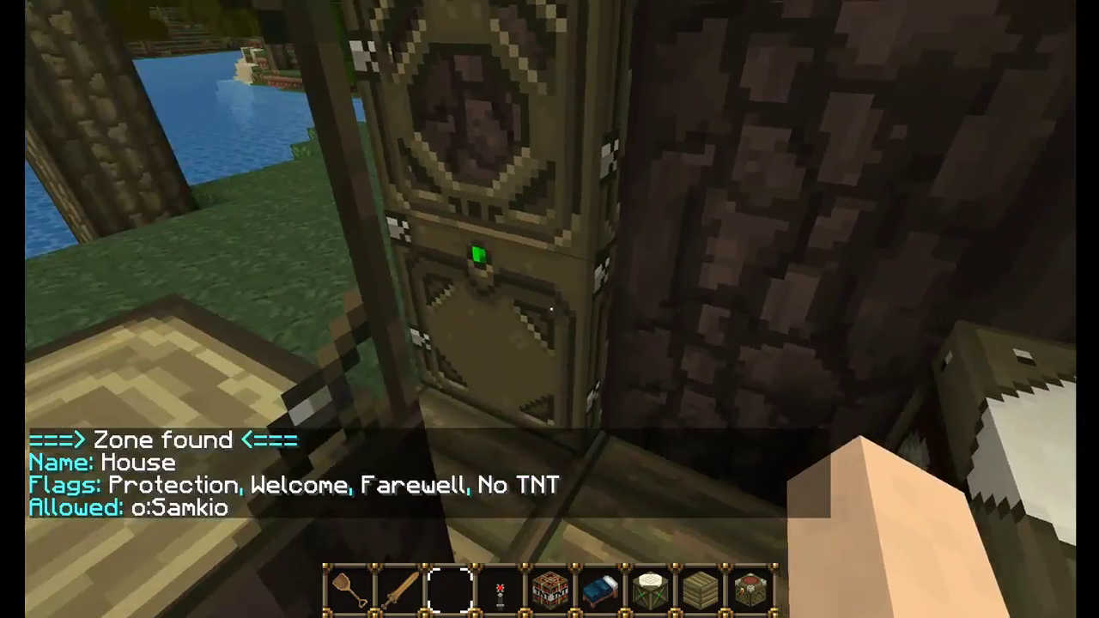
key(5)
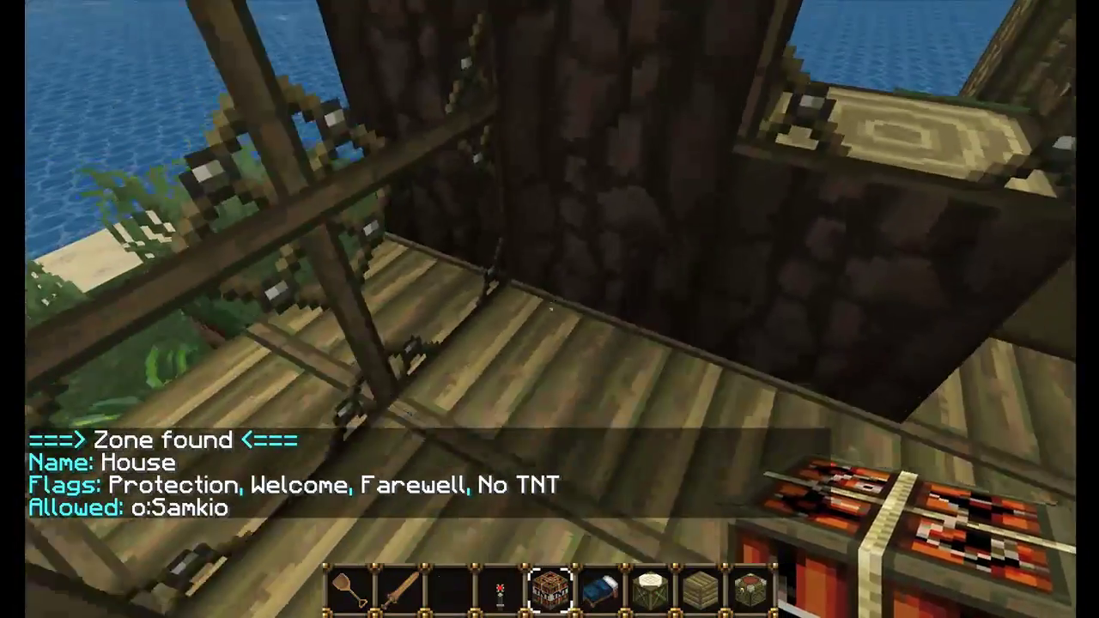
right_click(550, 309)
key(4)
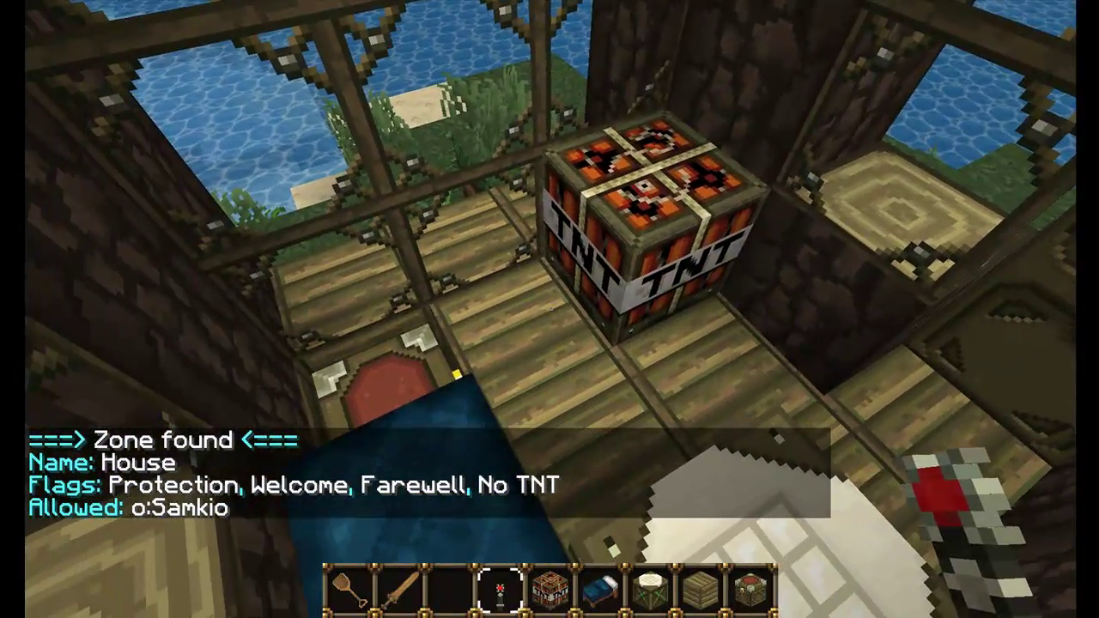
right_click(550, 309)
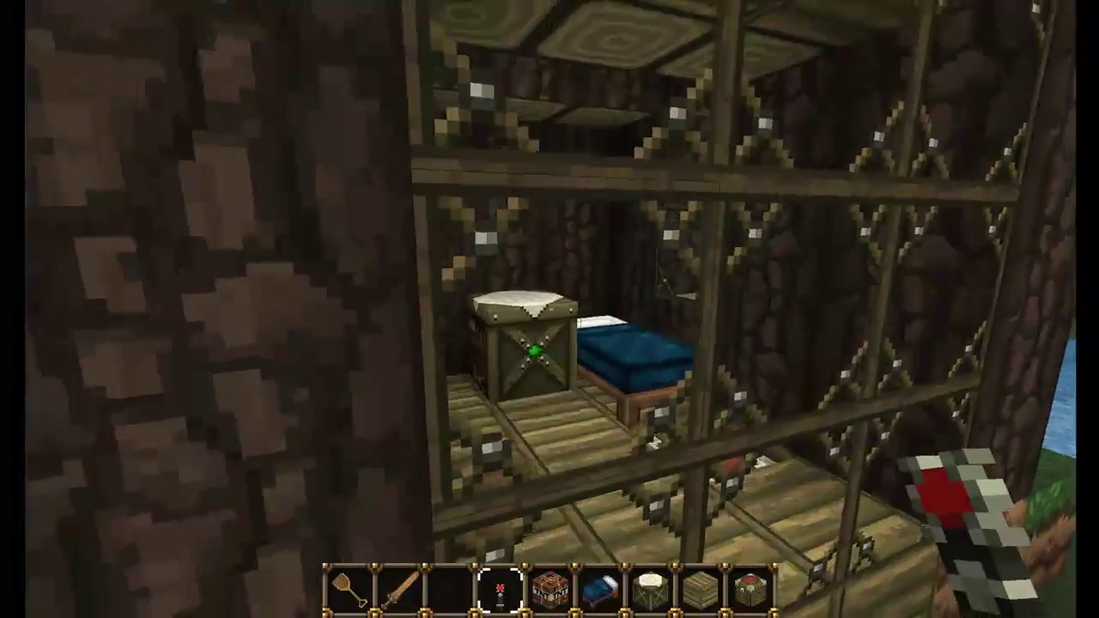
Turn on monster protection for the House zone with /zmod flag House monster
key(slash)
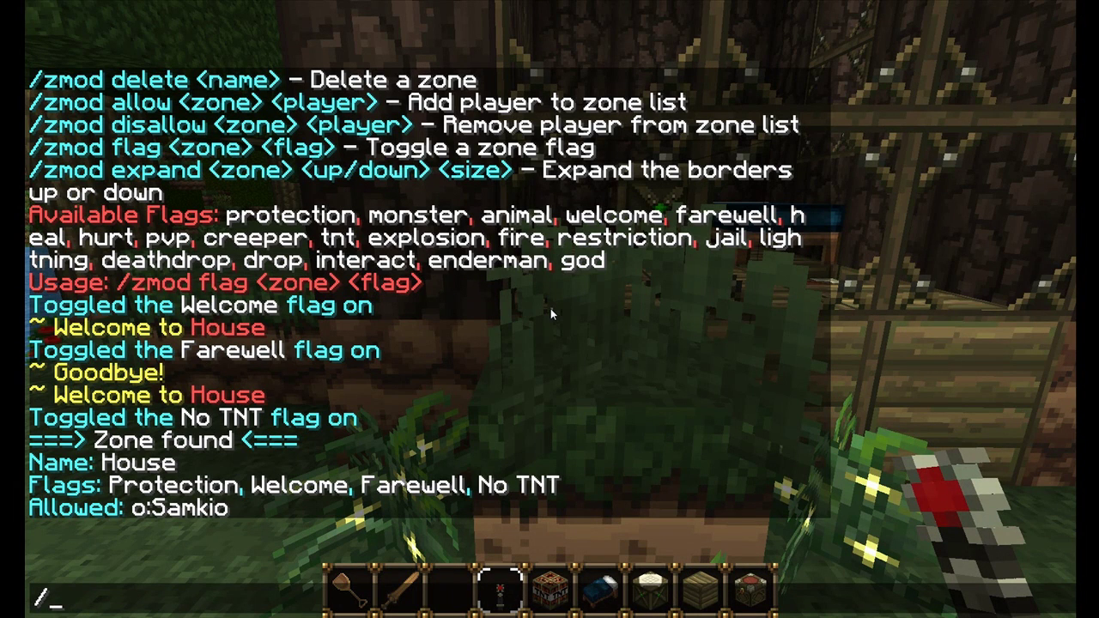
text(zmod flag )
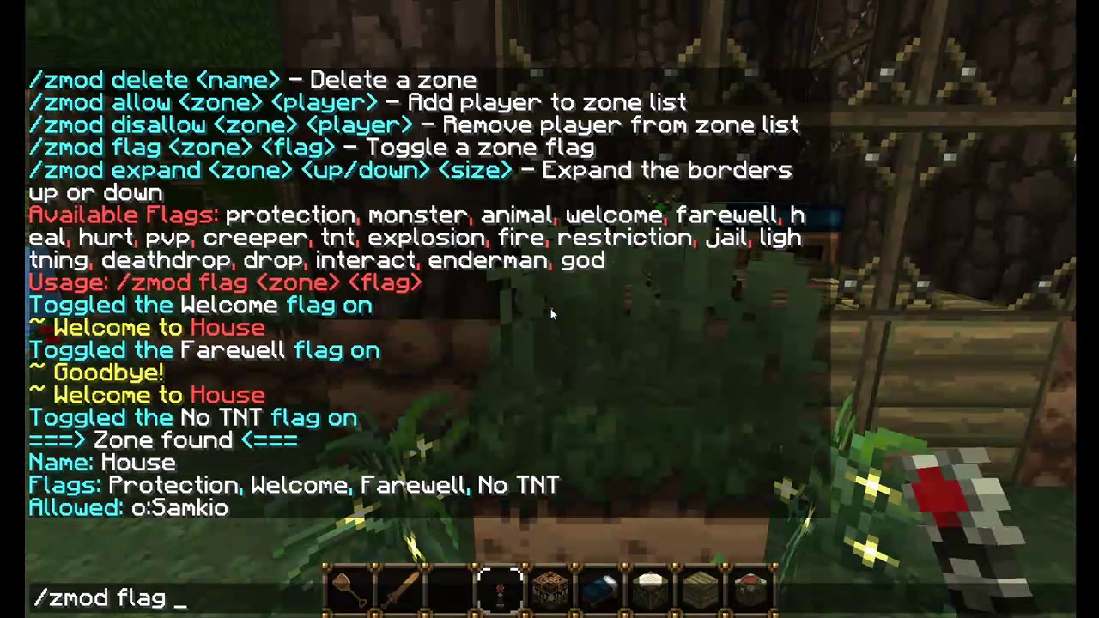
text(mons)
key(BackSpace)
key(BackSpace)
key(BackSpace)
key(BackSpace)
text(Hoiuse)
key(BackSpace)
key(BackSpace)
key(BackSpace)
key(BackSpace)
key(BackSpace)
text(use monster)
key(Return)
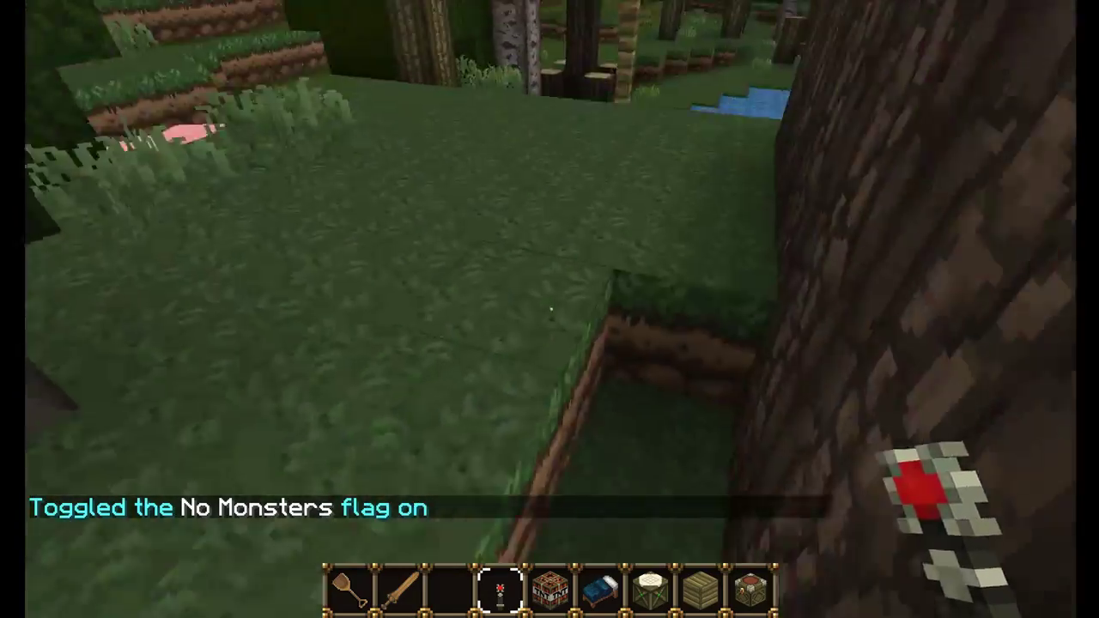
key(w)
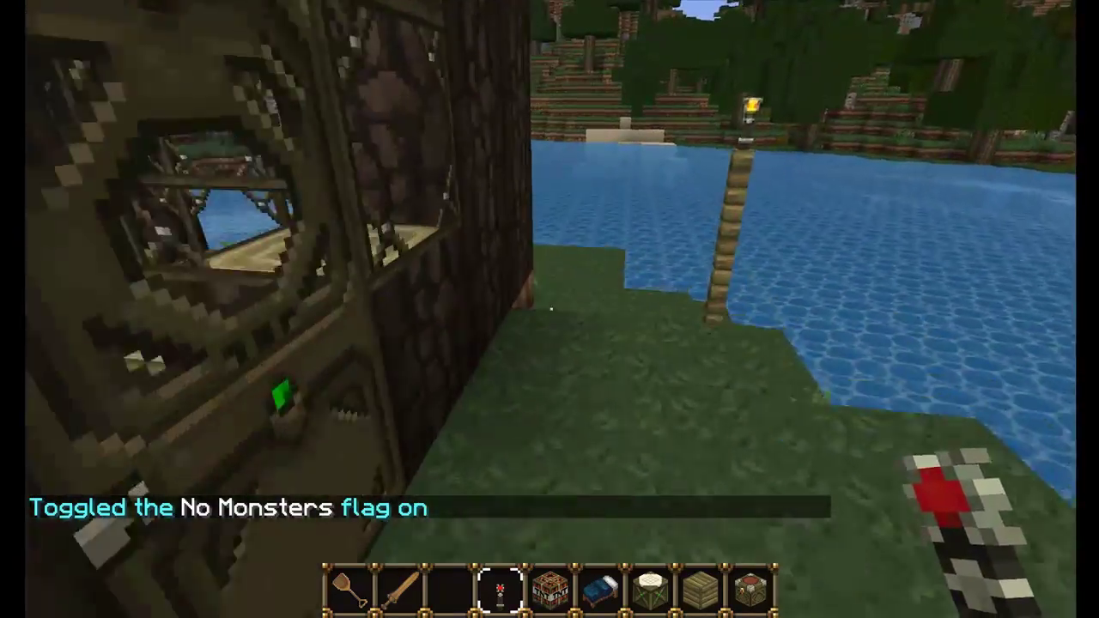
key(t)
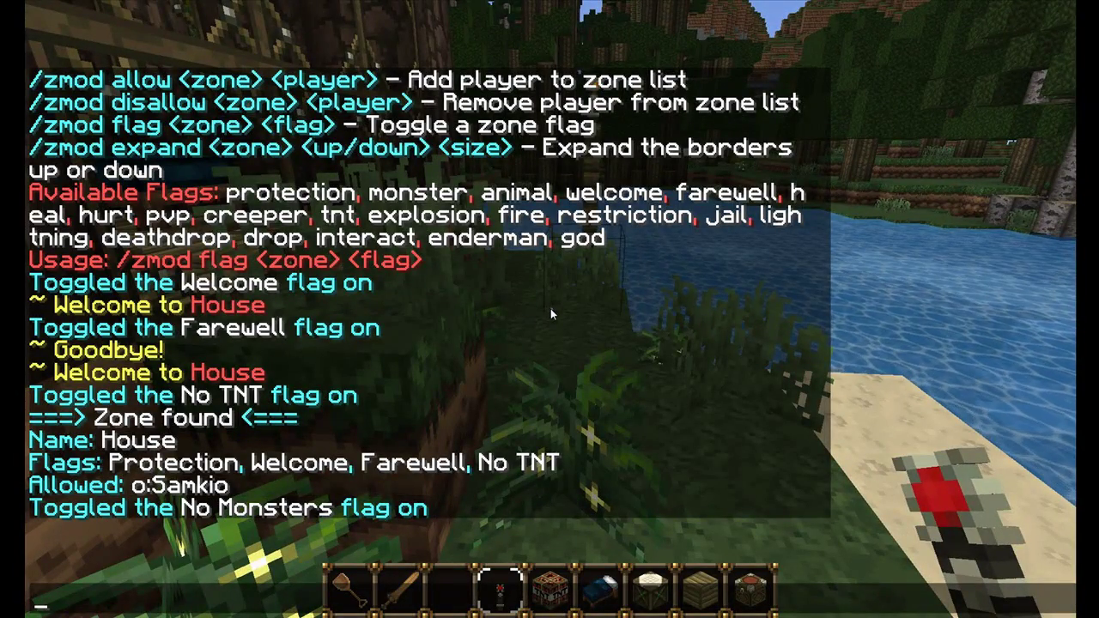
text(/)
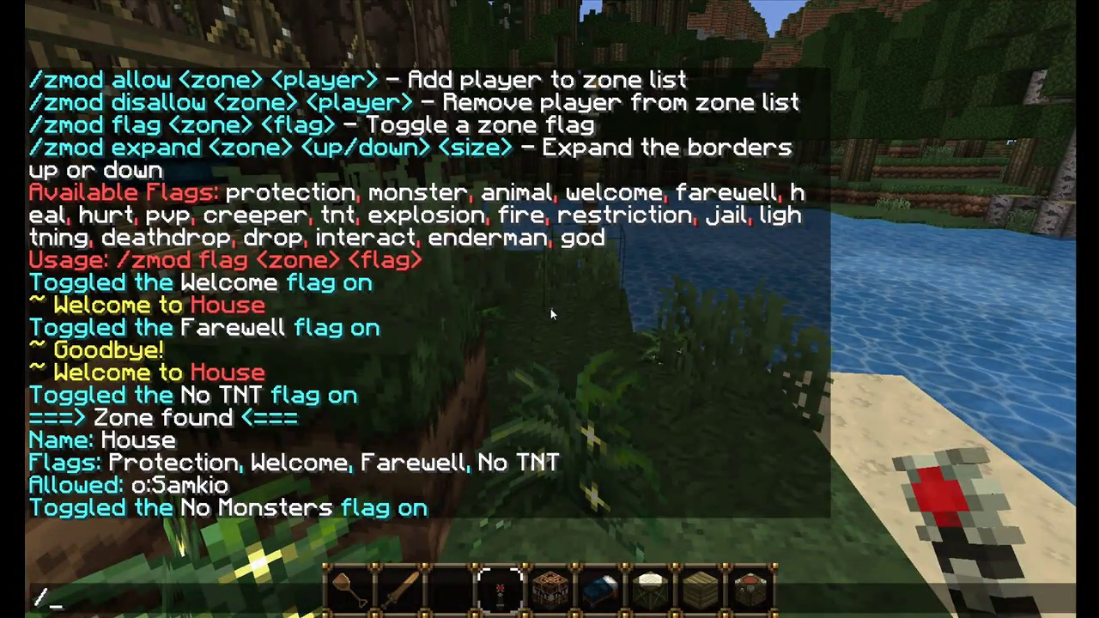
key(Escape)
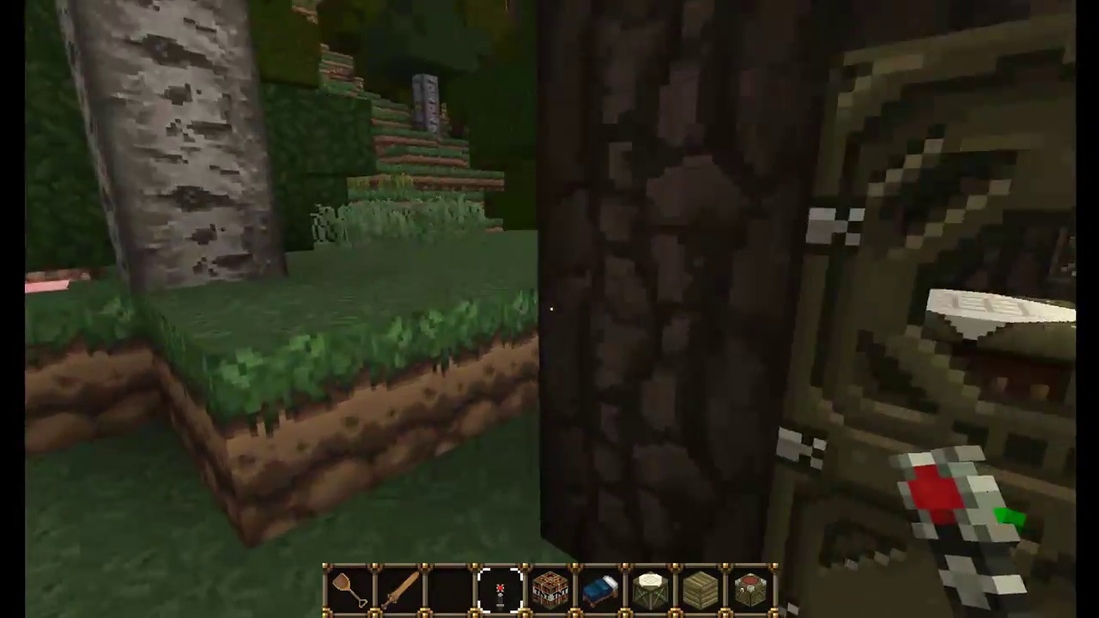
key(s)
key(w)
key(w)
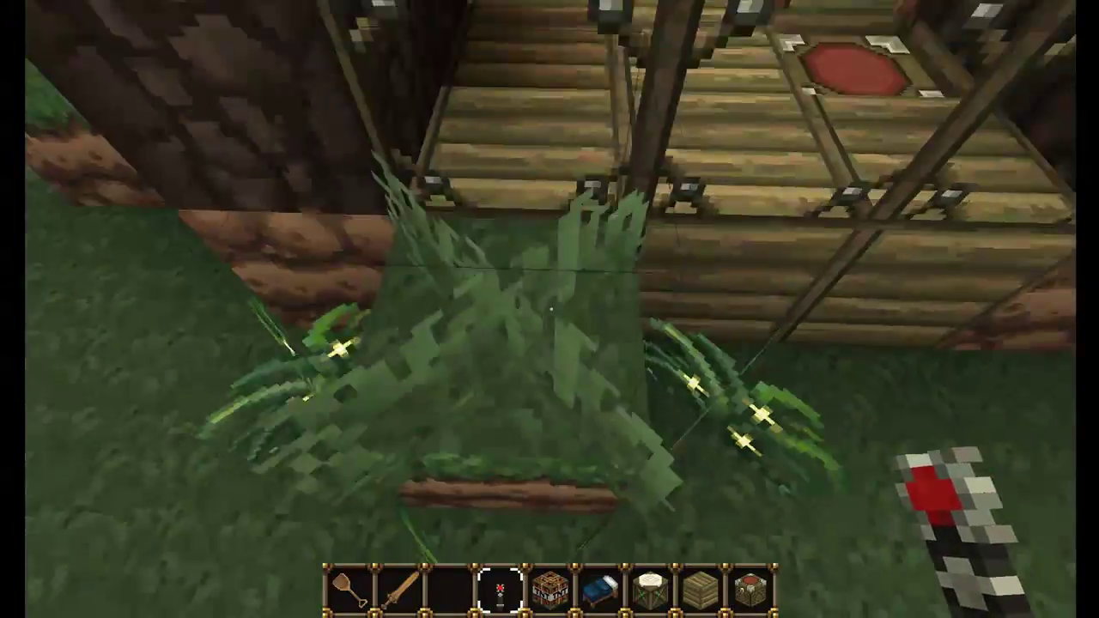
Delete the House zone with /zmod delete House
key(t)
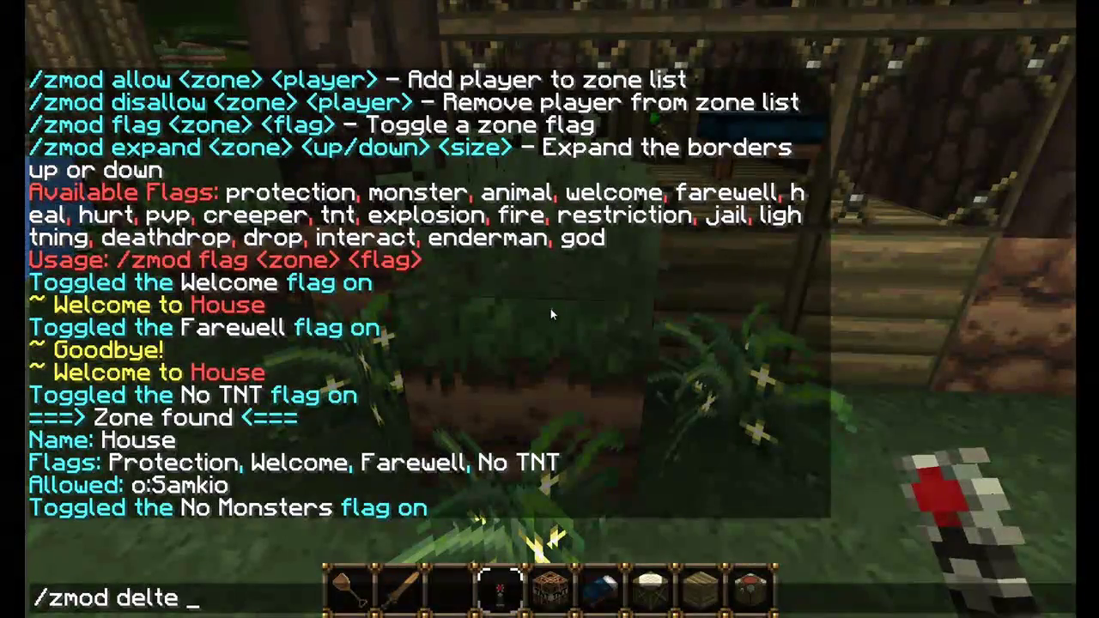
text(/zmod delete Hous)
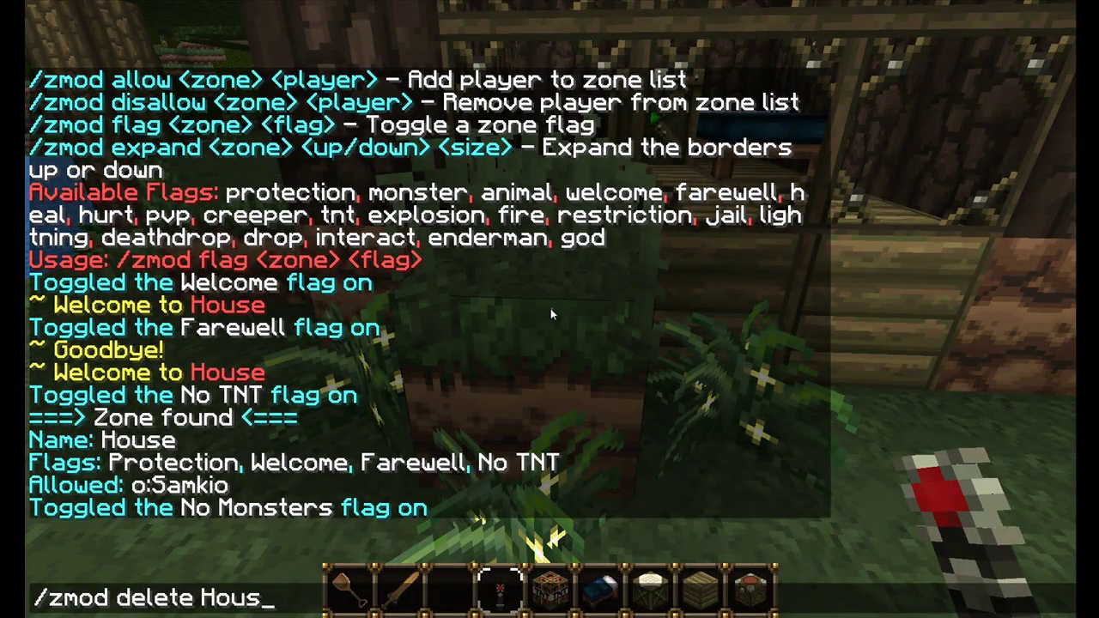
text(e)
key(Return)
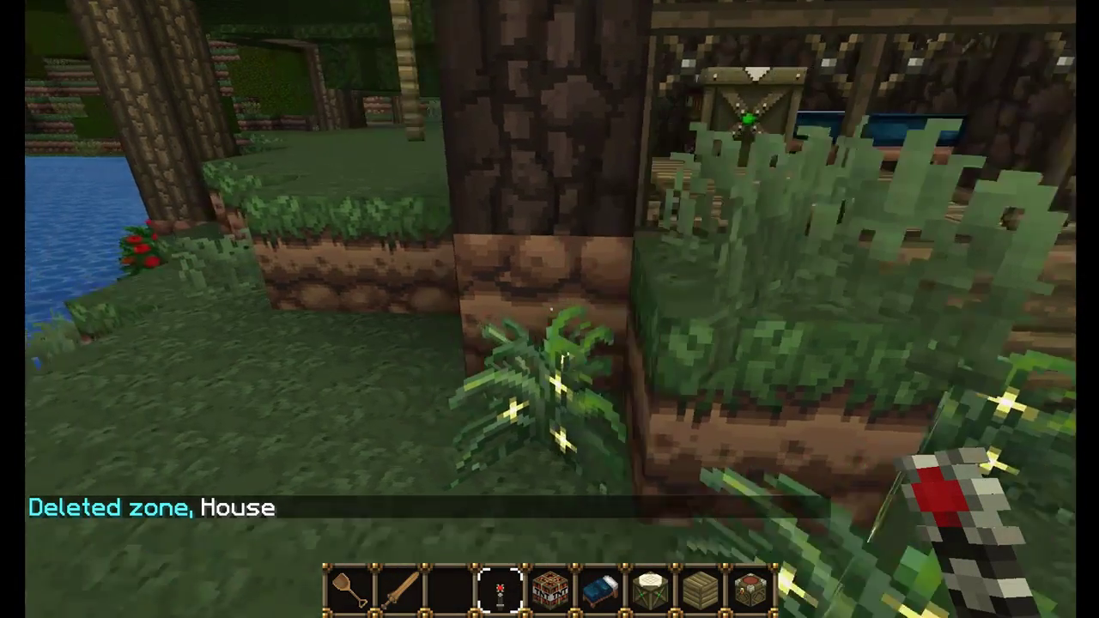
Check two spots on the house for a zone with the wooden sword and walk away along the lake
scroll(549, 309, up, 2)
key(w)
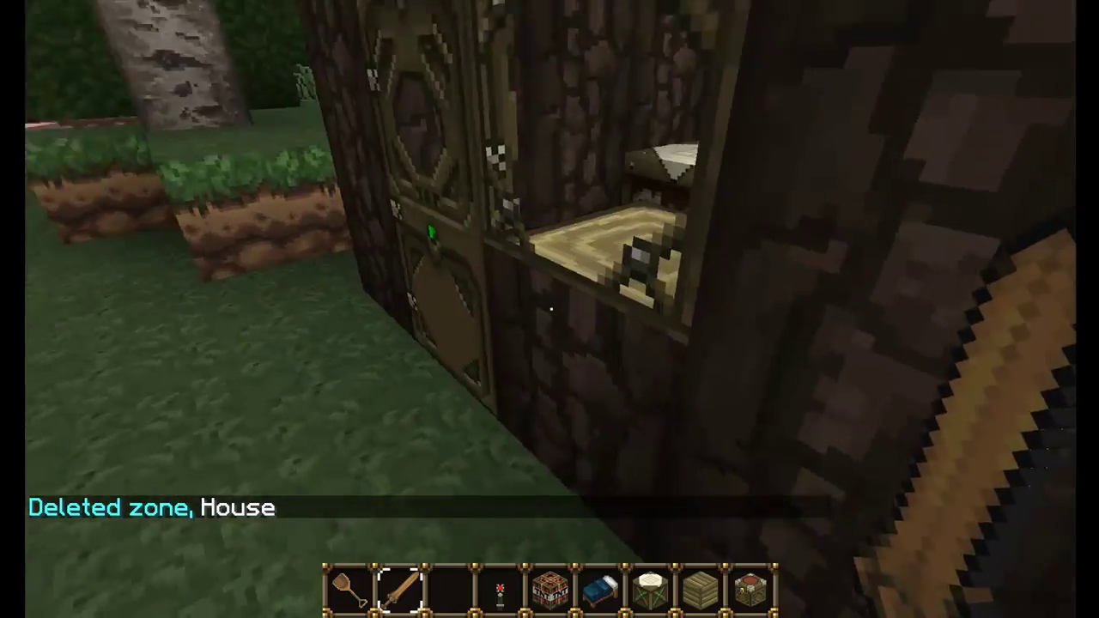
right_click(549, 309)
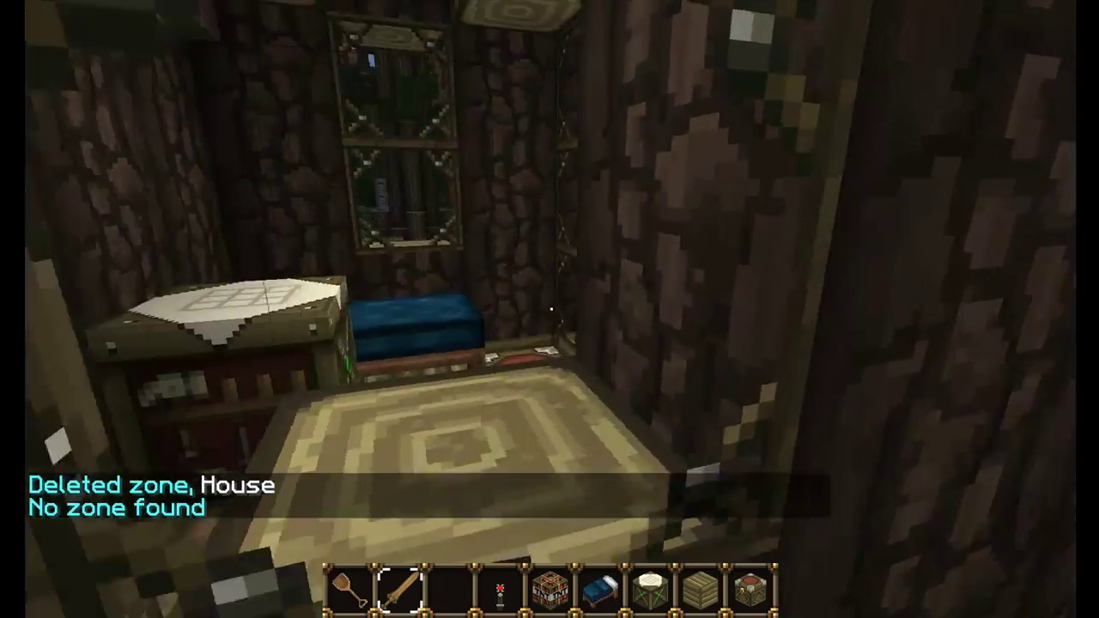
right_click(550, 309)
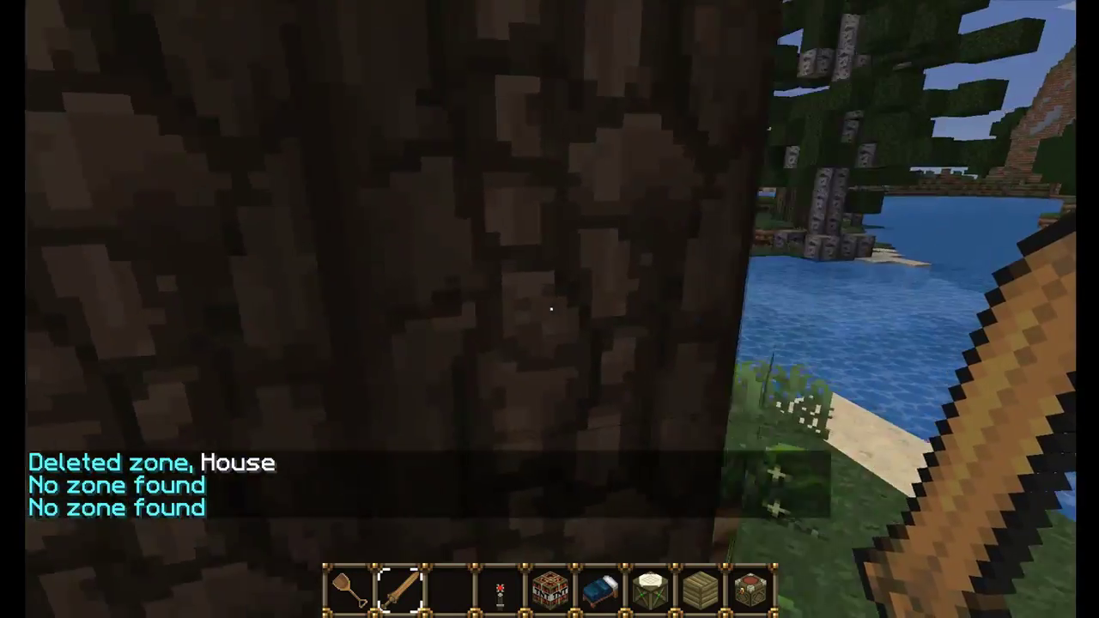
key(w)
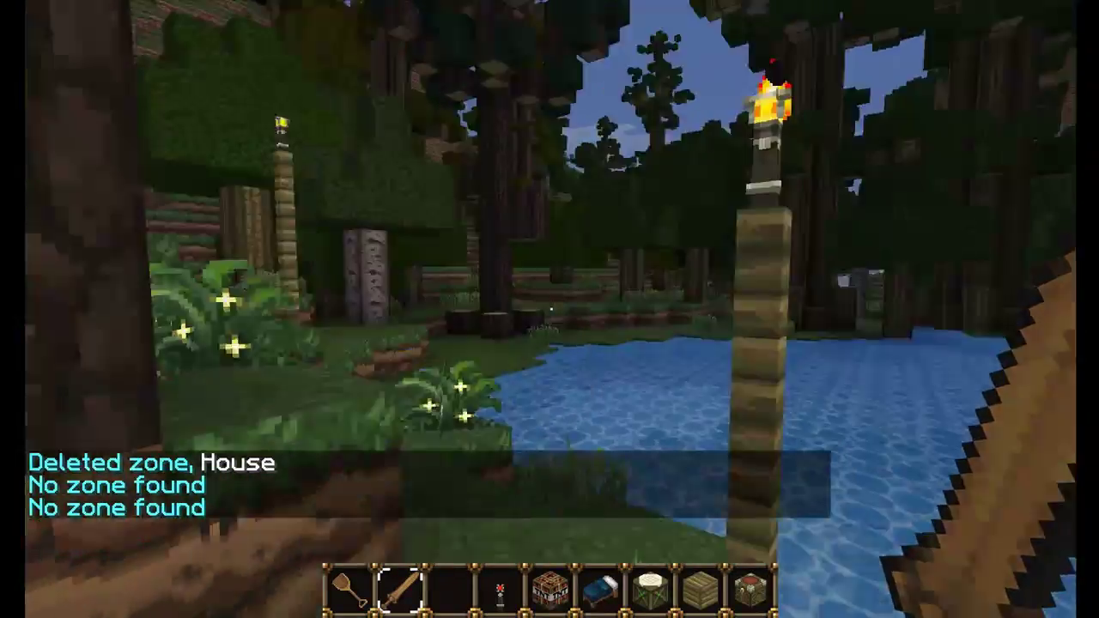
key(w)
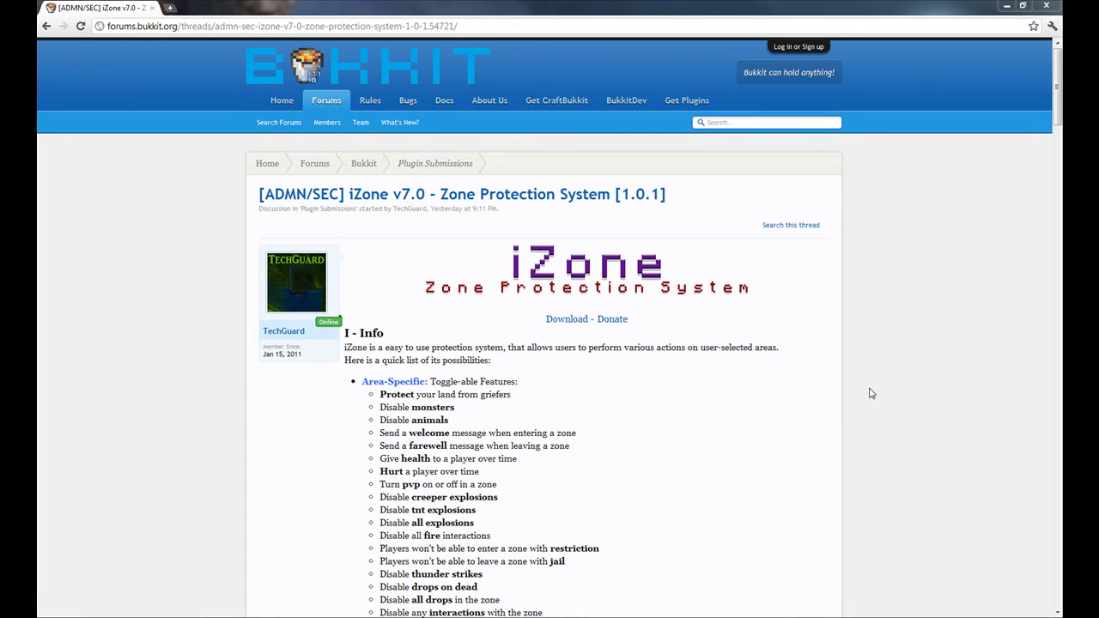
In the browser, review the iZone v7.0 forum thread's feature list, open its download page, look it over and close it
scroll(802, 434, down, 3)
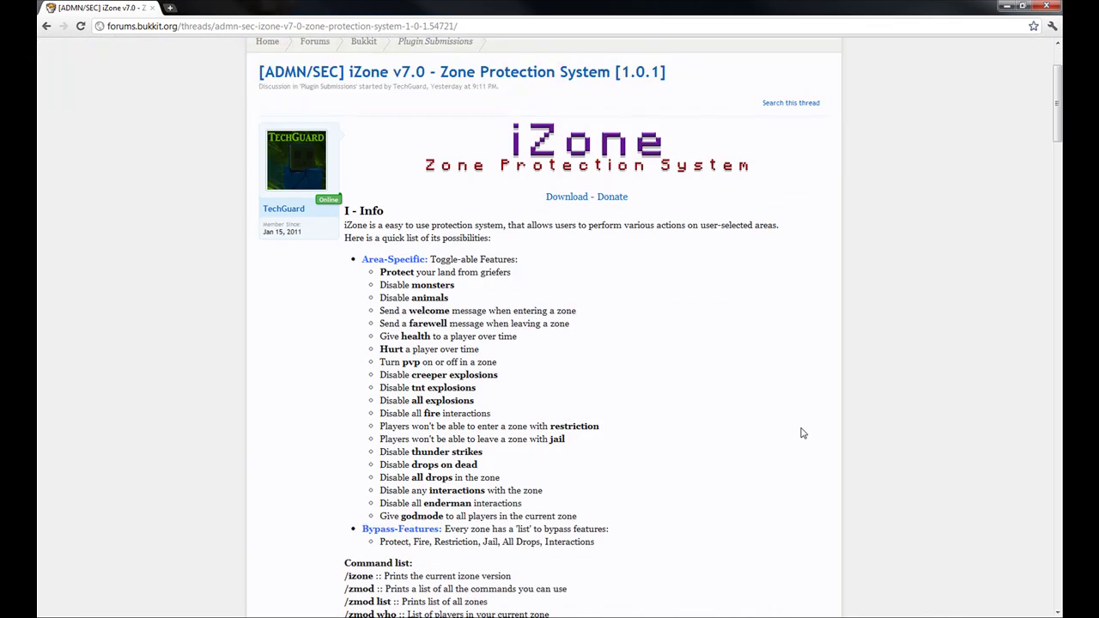
scroll(802, 434, down, 2)
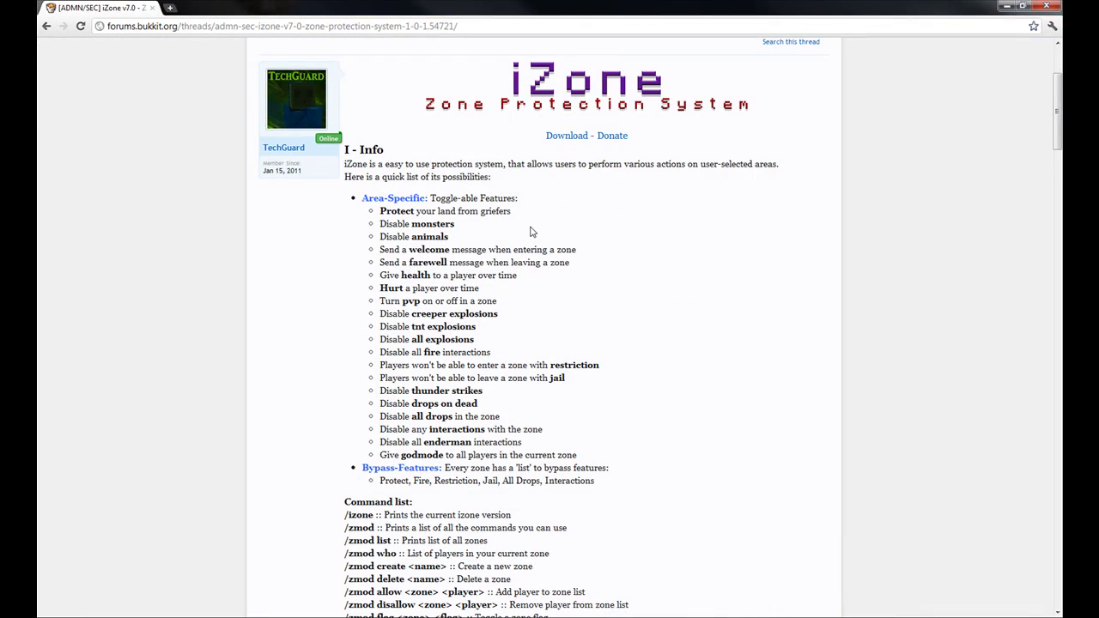
click(556, 138)
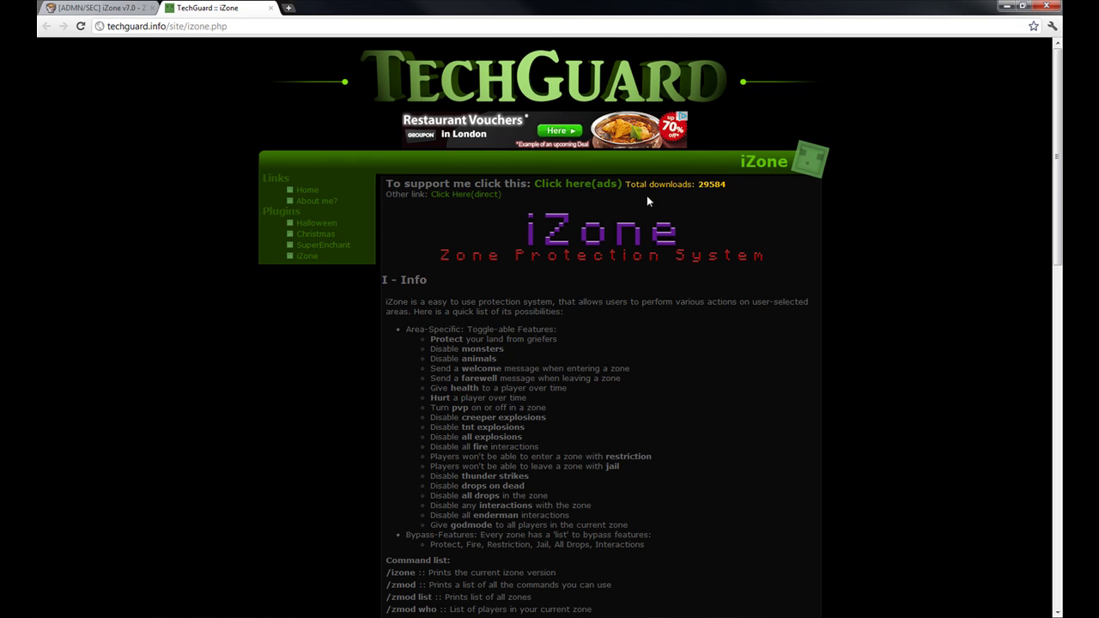
scroll(648, 194, down, 3)
scroll(650, 191, up, 5)
click(271, 9)
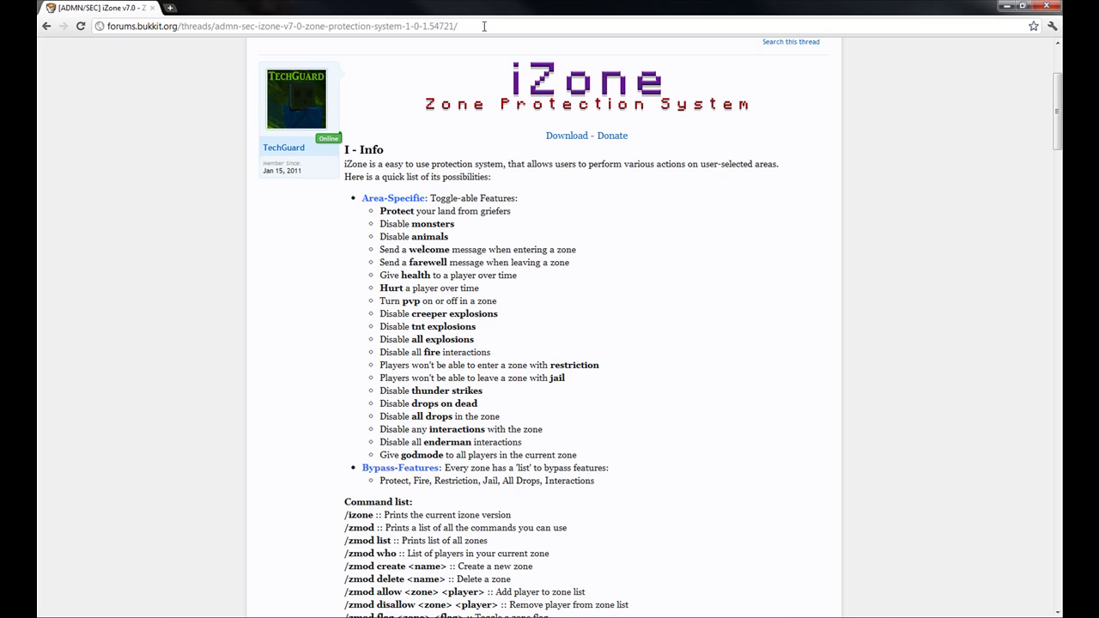
Switch to the iZone server folder, open its plugins folder and open the downloaded iZone_7.0.zip archive
click(1011, 10)
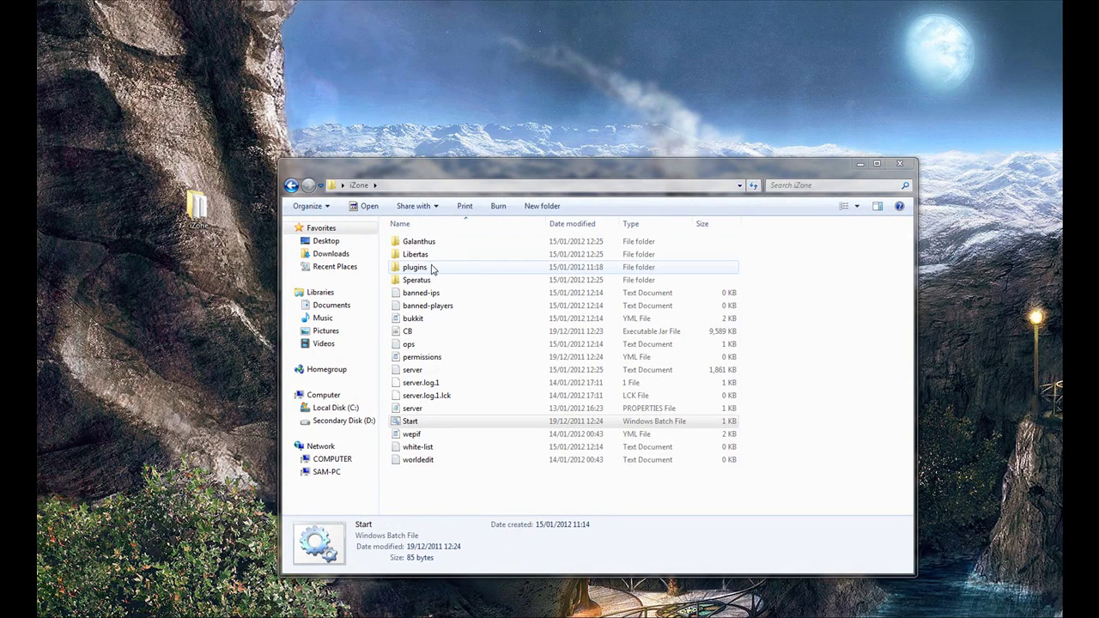
double_click(432, 269)
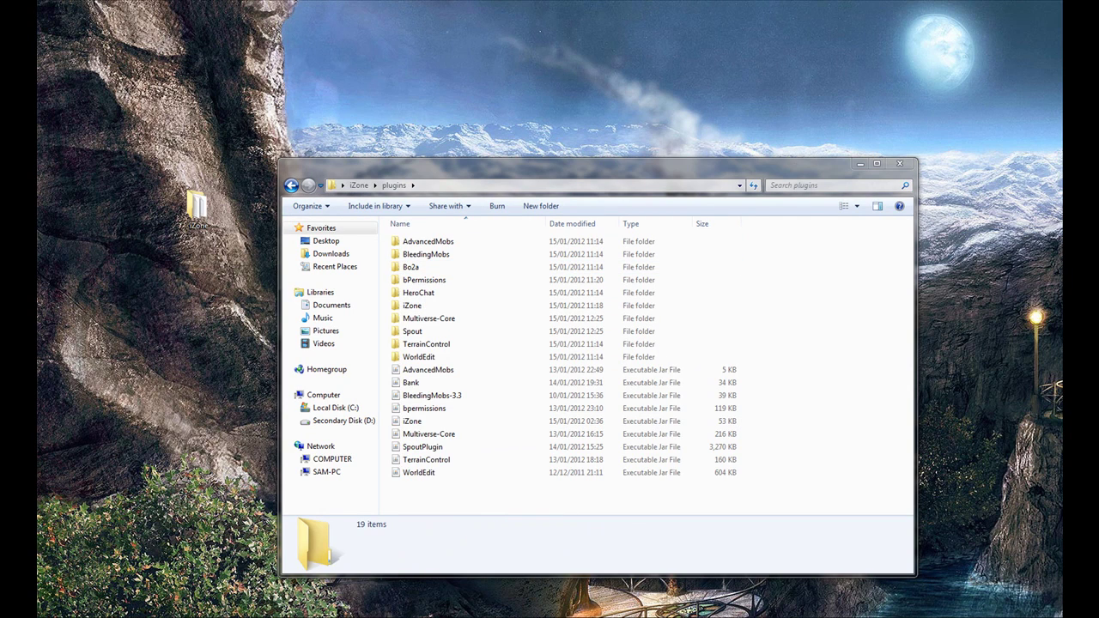
key(alt+Tab)
double_click(294, 359)
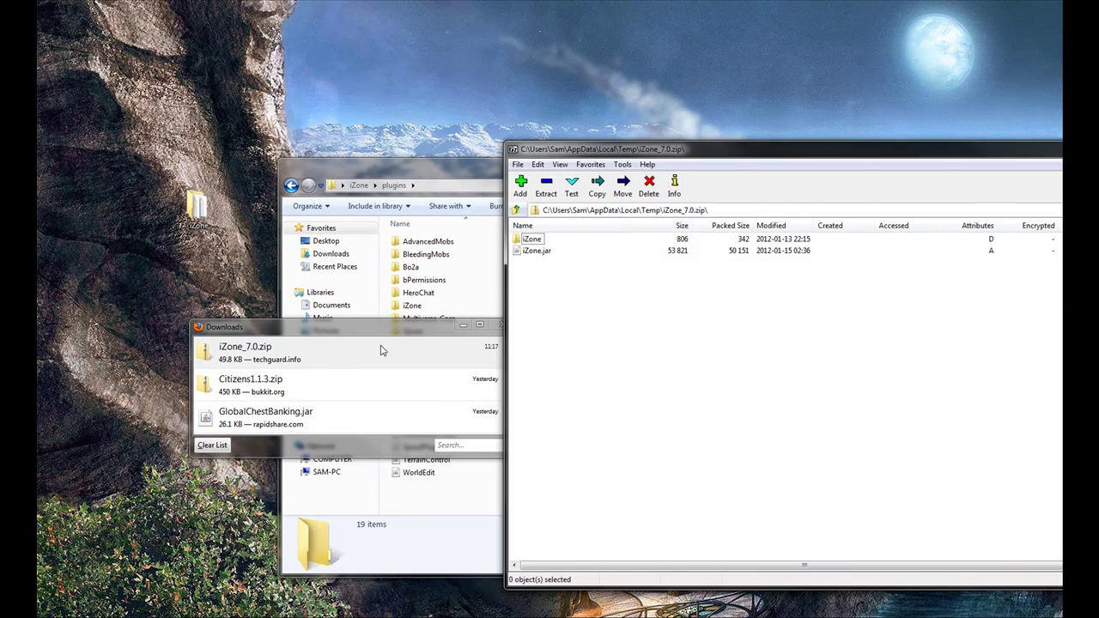
Move the iZone_7.0.zip window clear of the plugins folder to compare their contents, and close the archive
click(460, 326)
drag(662, 141, 738, 146)
drag(616, 248, 606, 236)
click(684, 314)
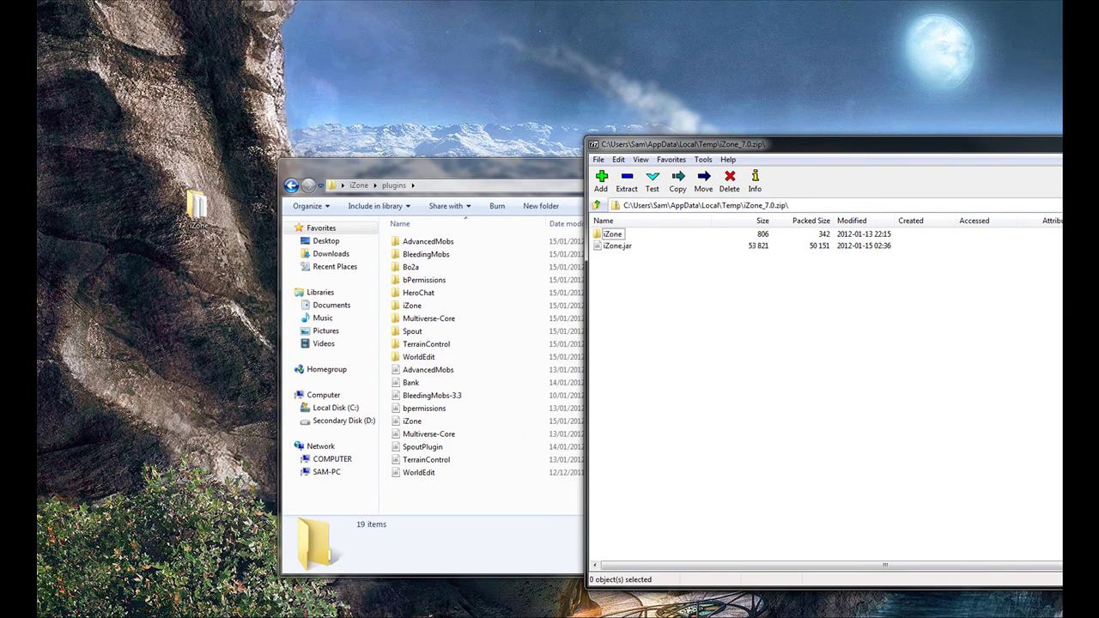
key(alt+F4)
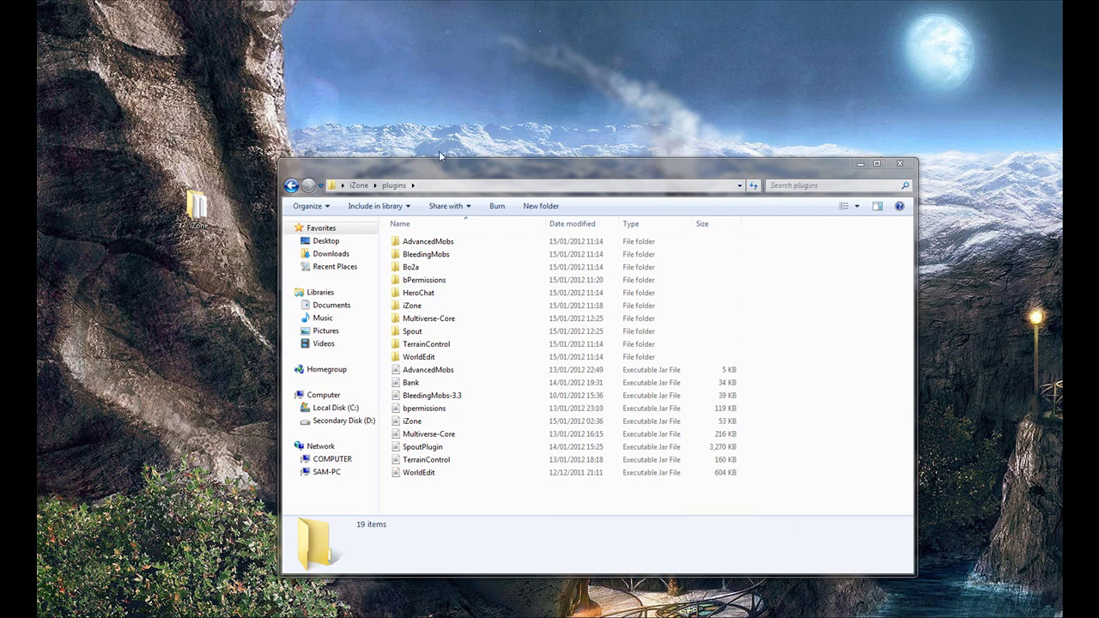